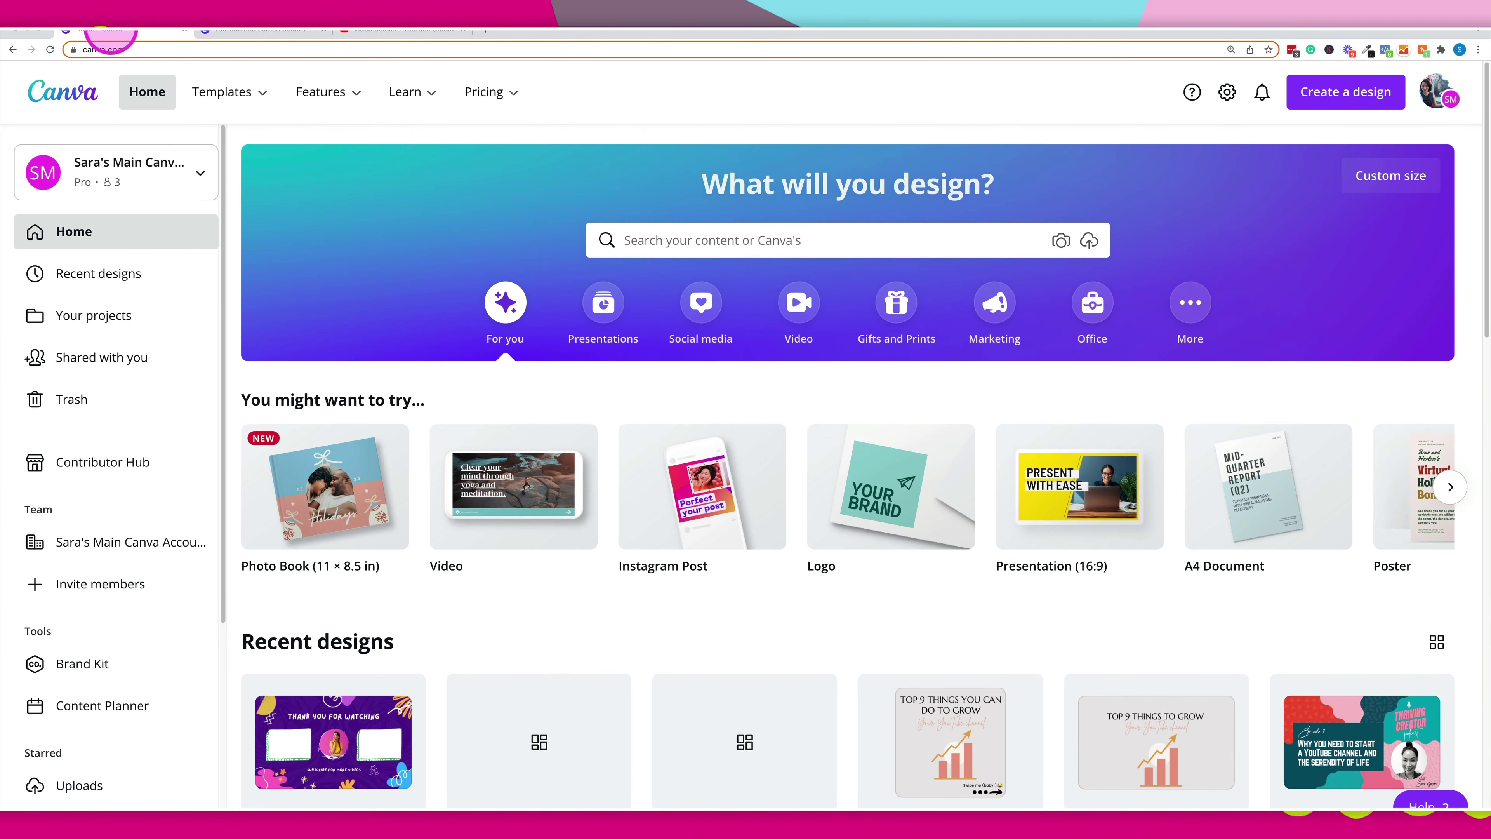
Step: Search the Canva templates for "youtube outro"
click(887, 239)
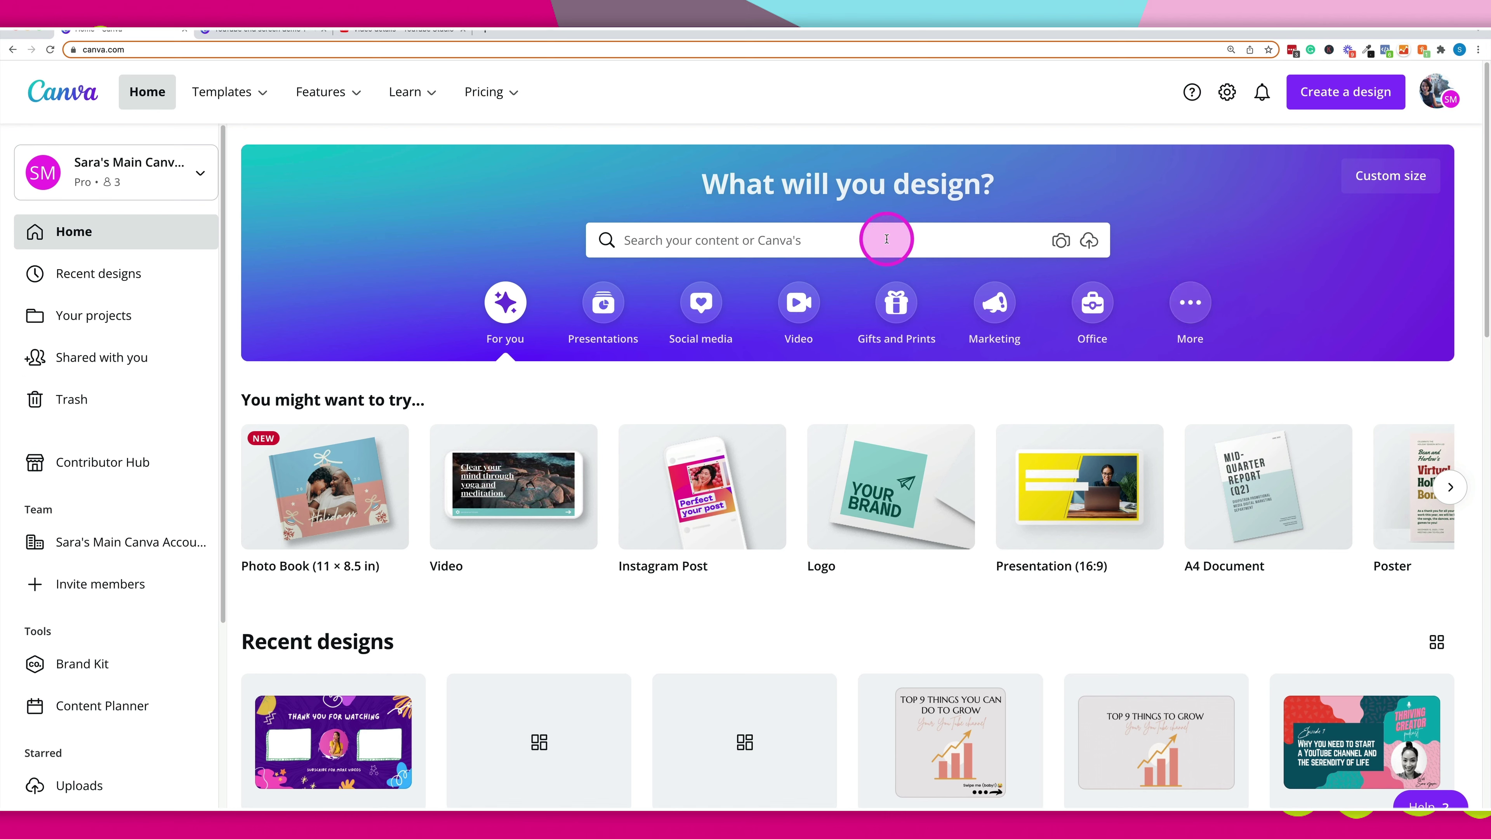
click(886, 239)
text(yo)
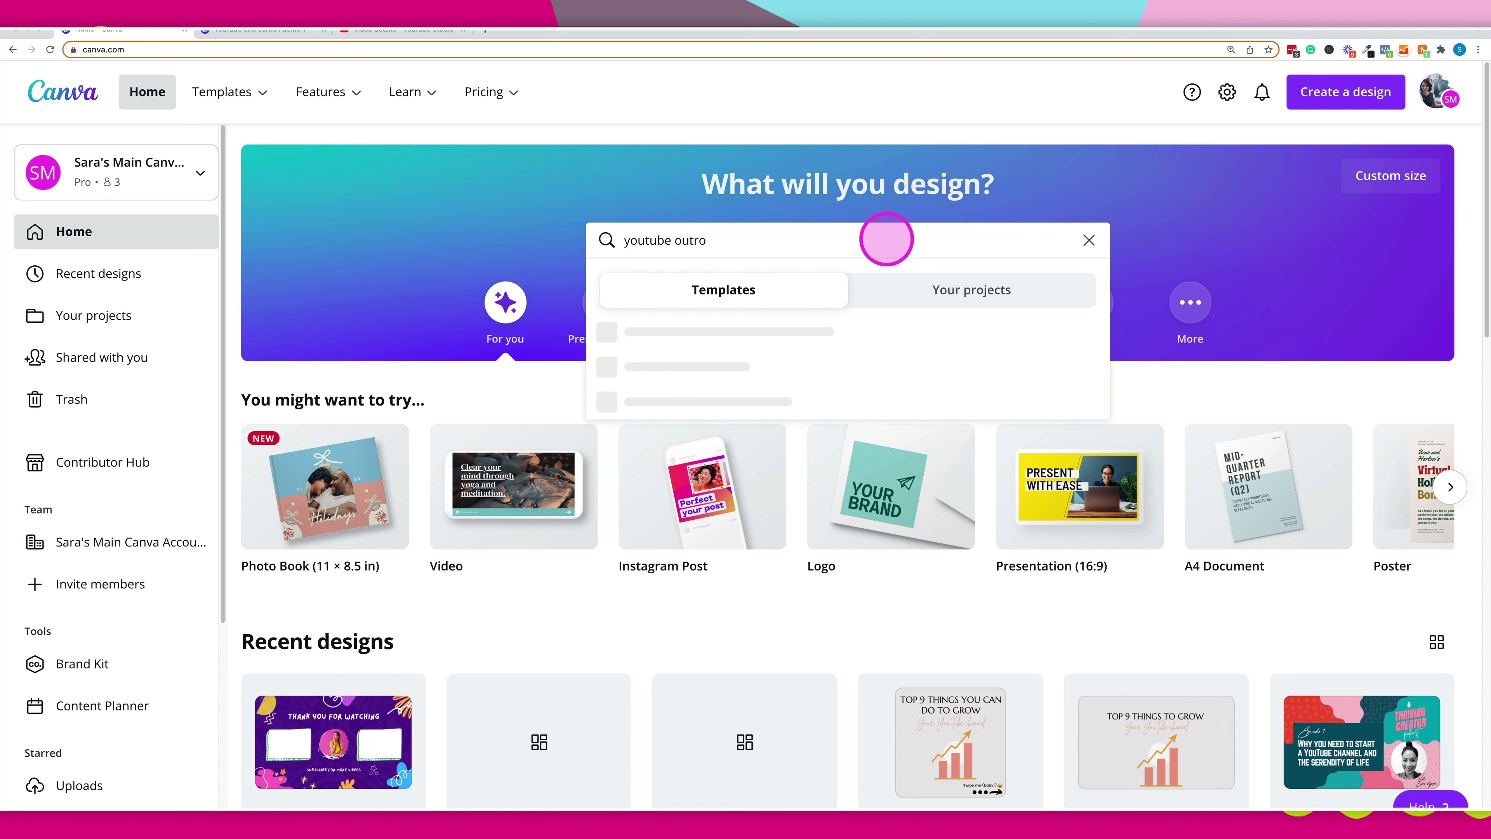
text(utube outro)
key(Return)
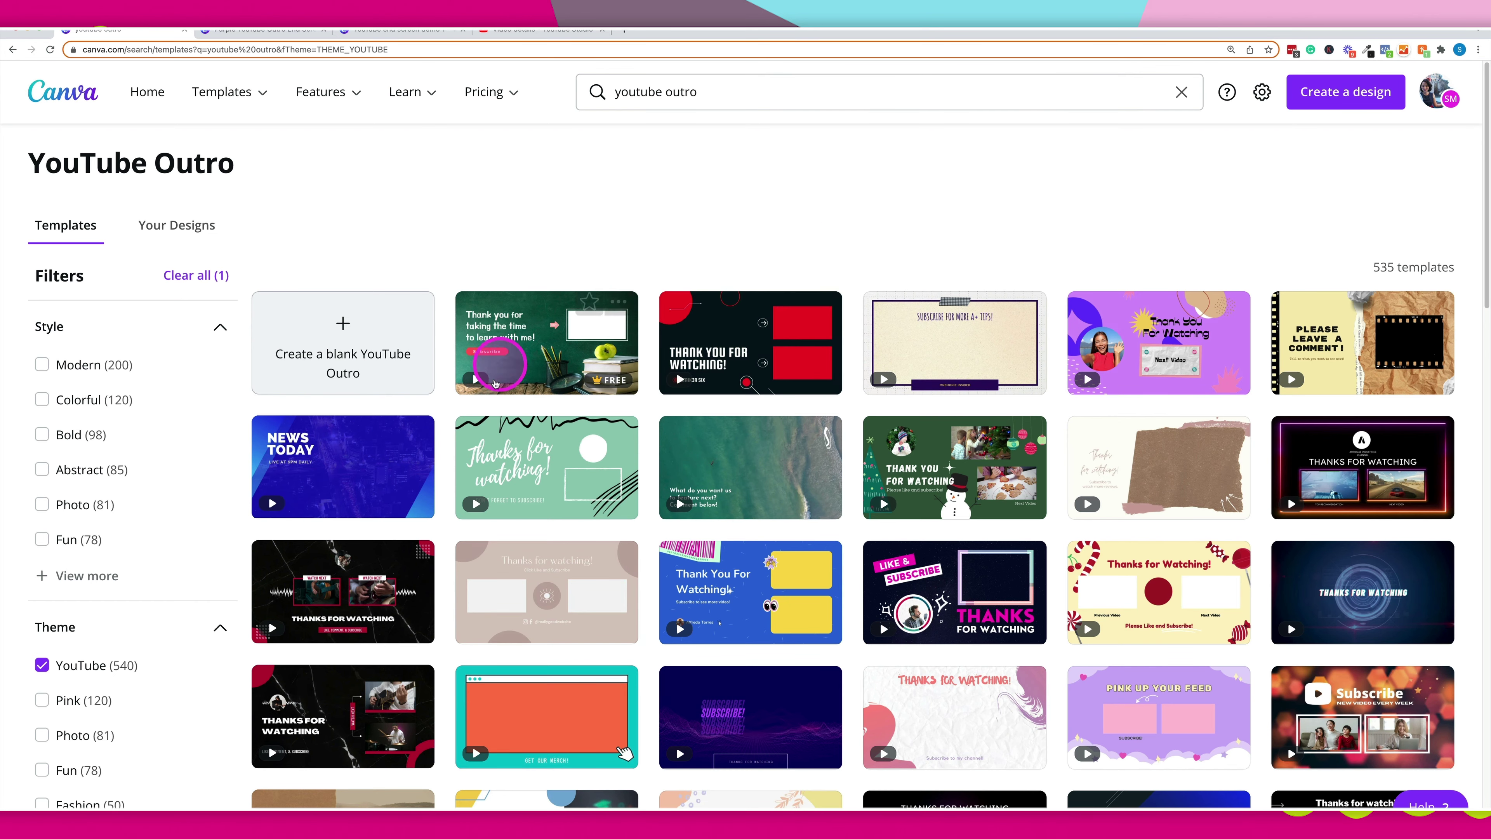
Step: Browse the YouTube outro templates and switch to the open "Purple YouTube Outro End Screen Video" design
scroll(1119, 584, down, 3)
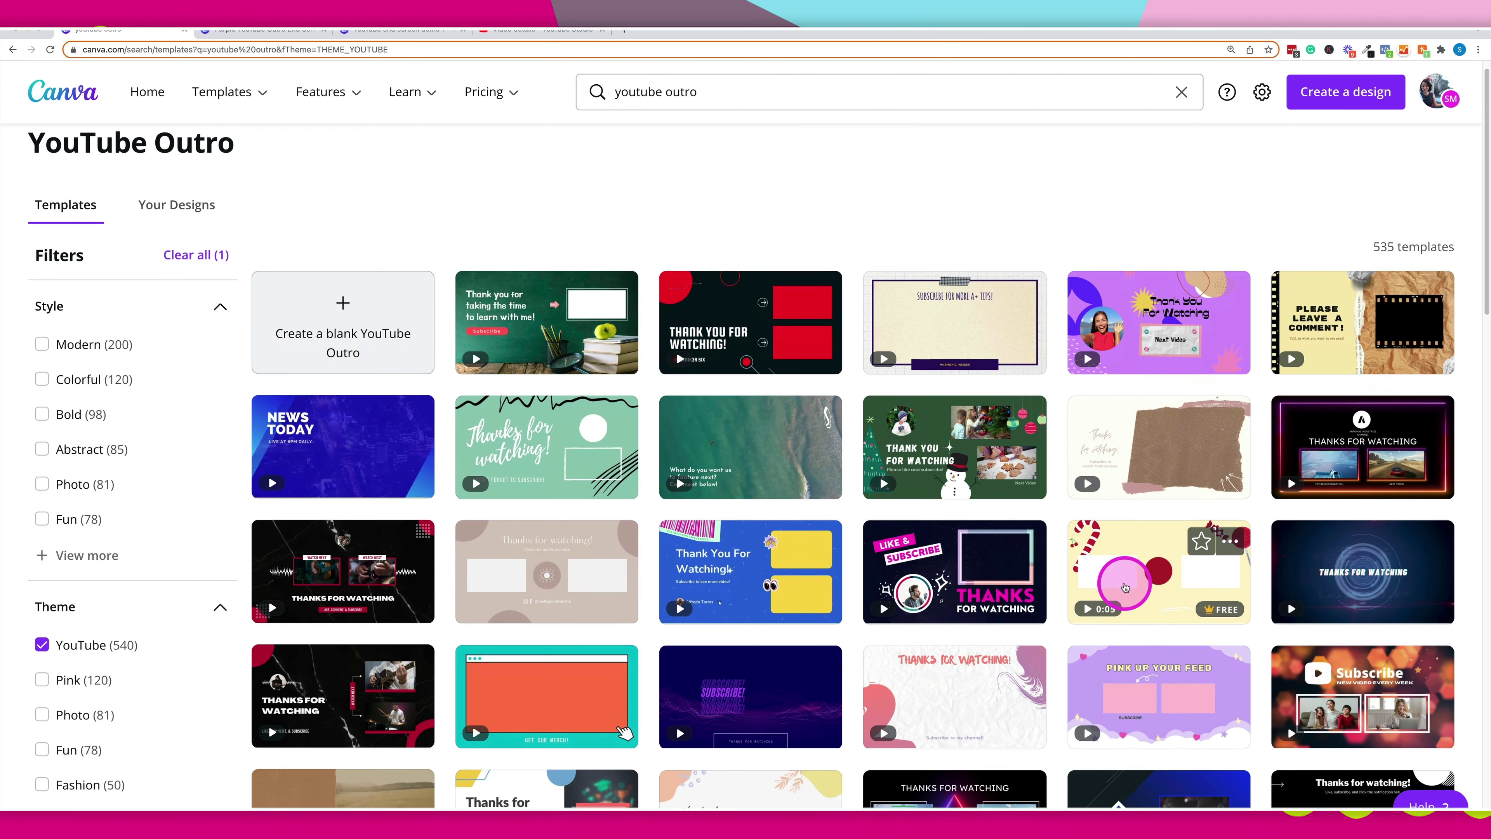
scroll(1120, 588, down, 4)
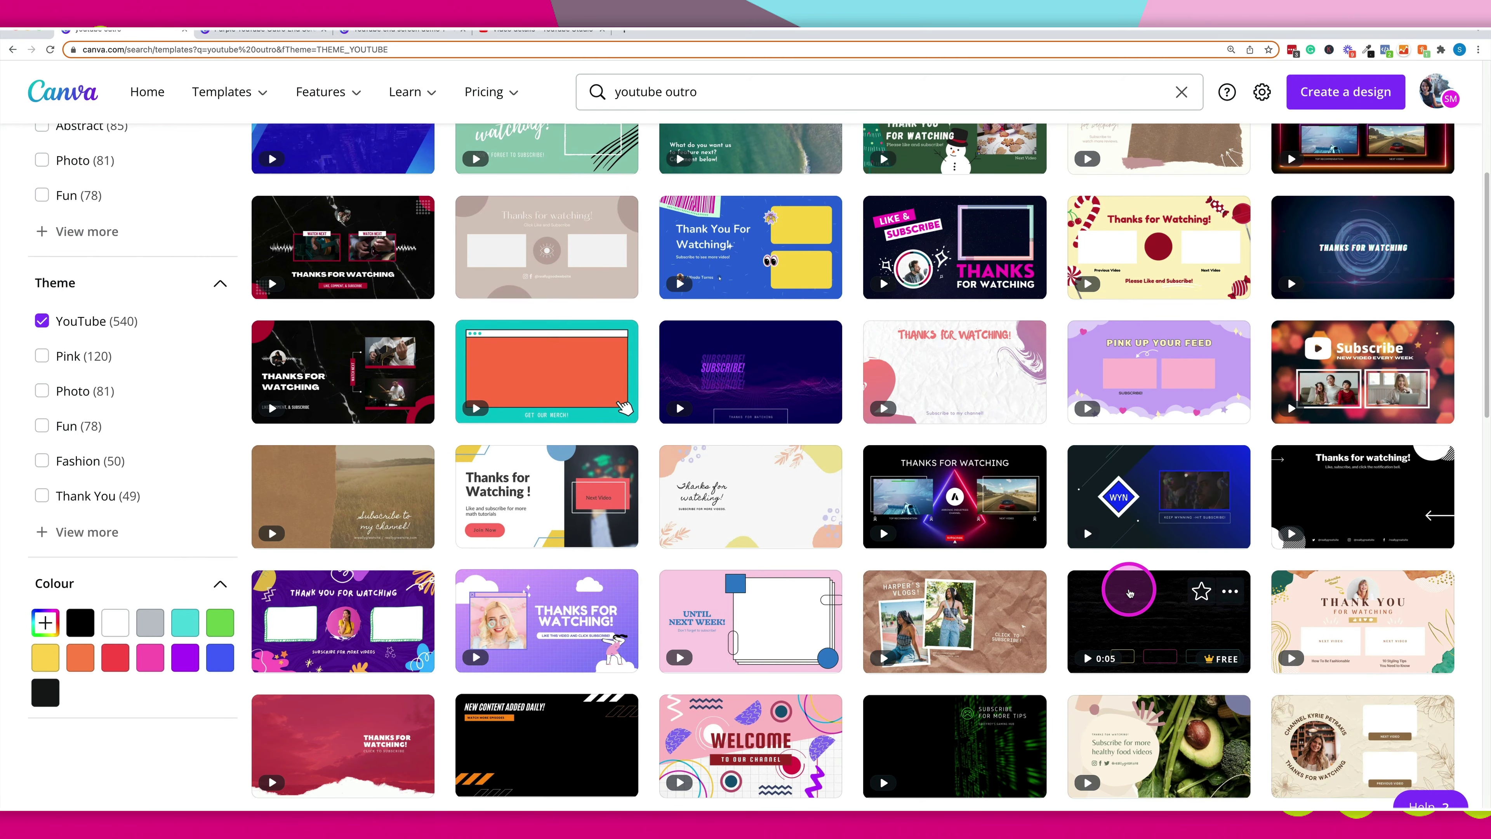
scroll(850, 589, up, 7)
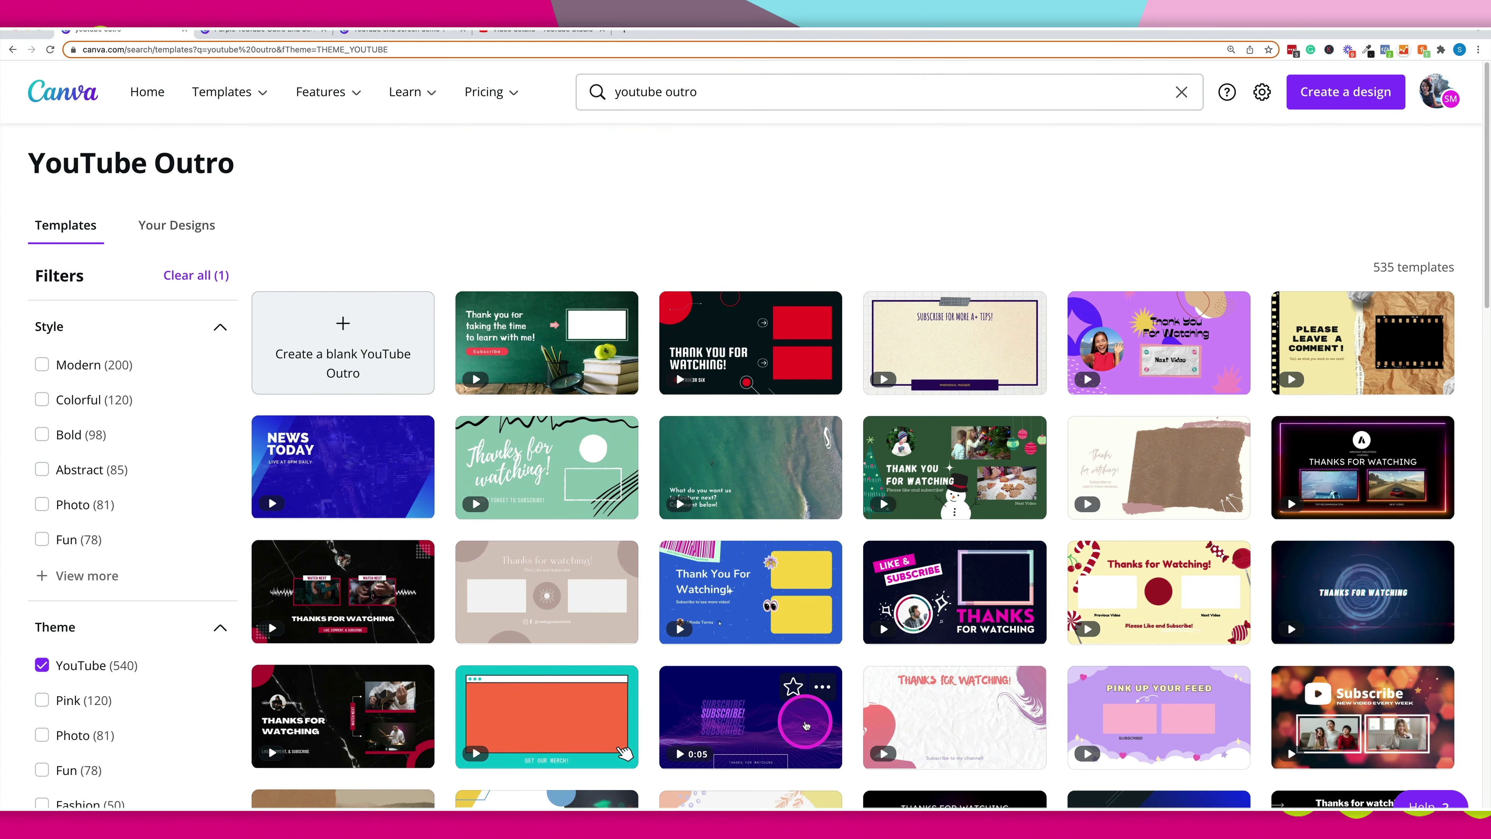
click(809, 734)
click(395, 31)
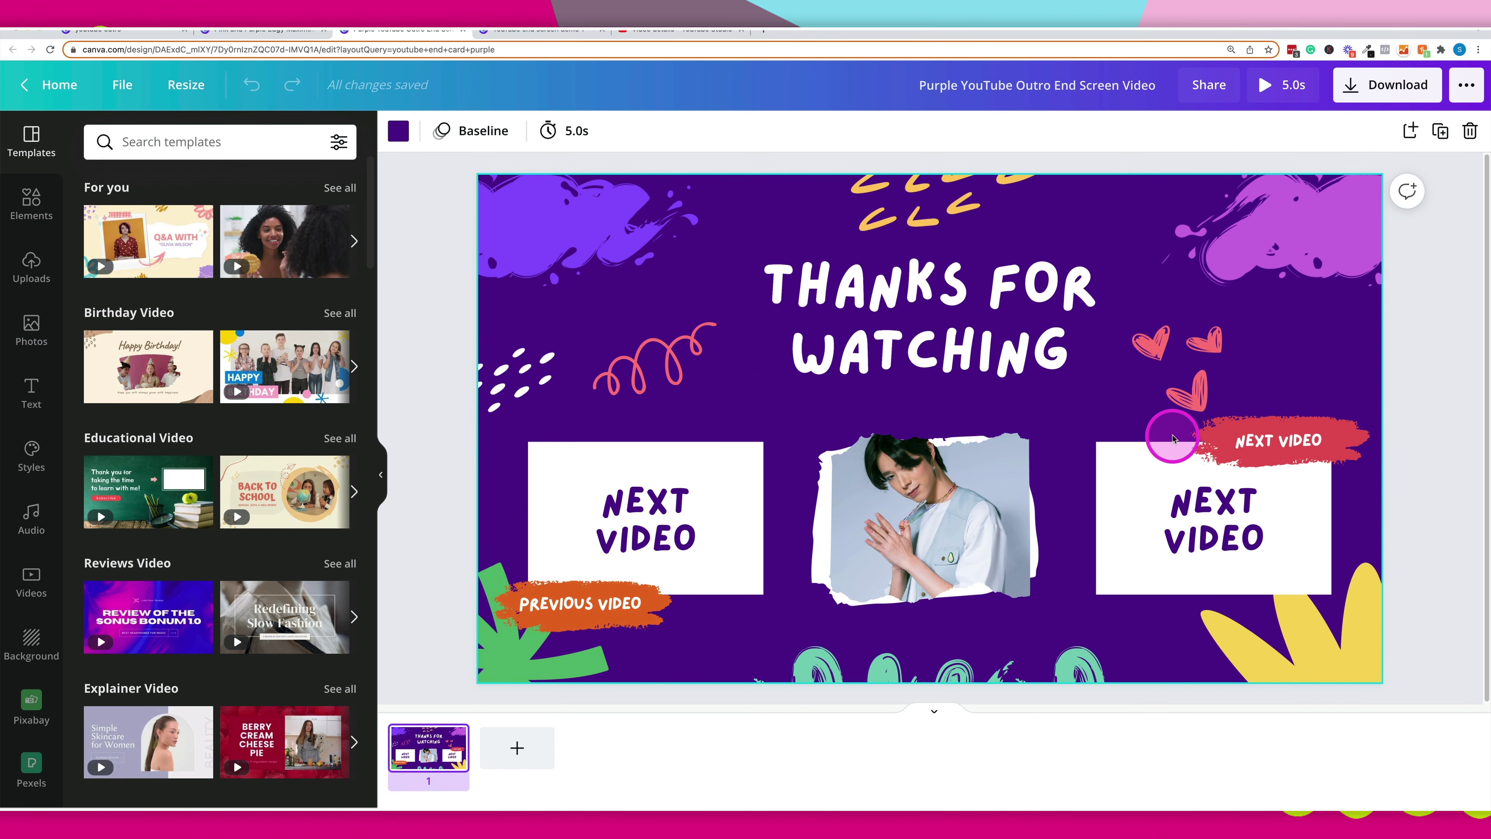
Step: Change the page background from purple to the dark slate blue of the Babeliscious brand palette
click(496, 324)
click(397, 134)
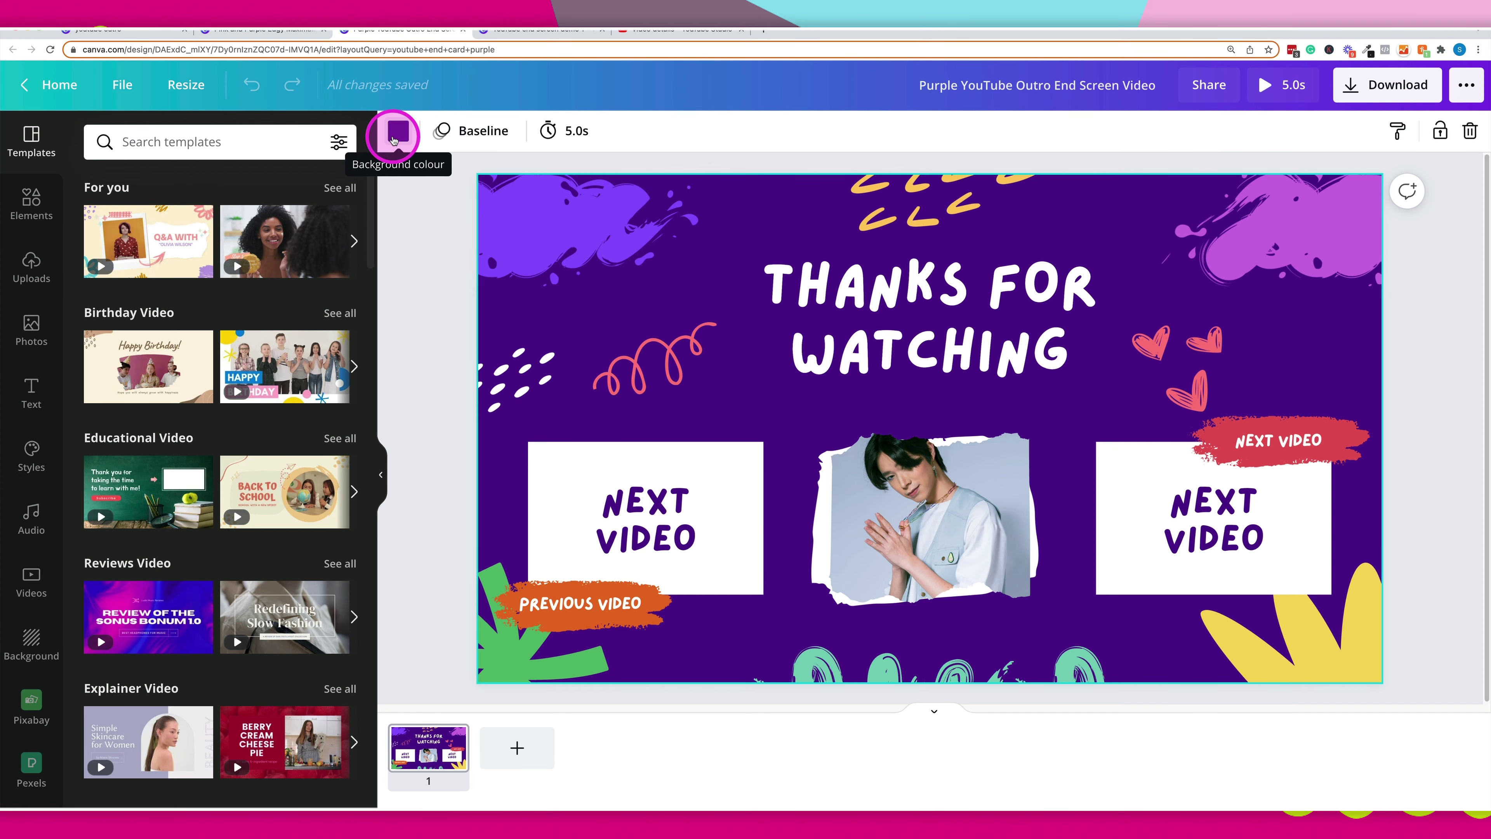
click(395, 137)
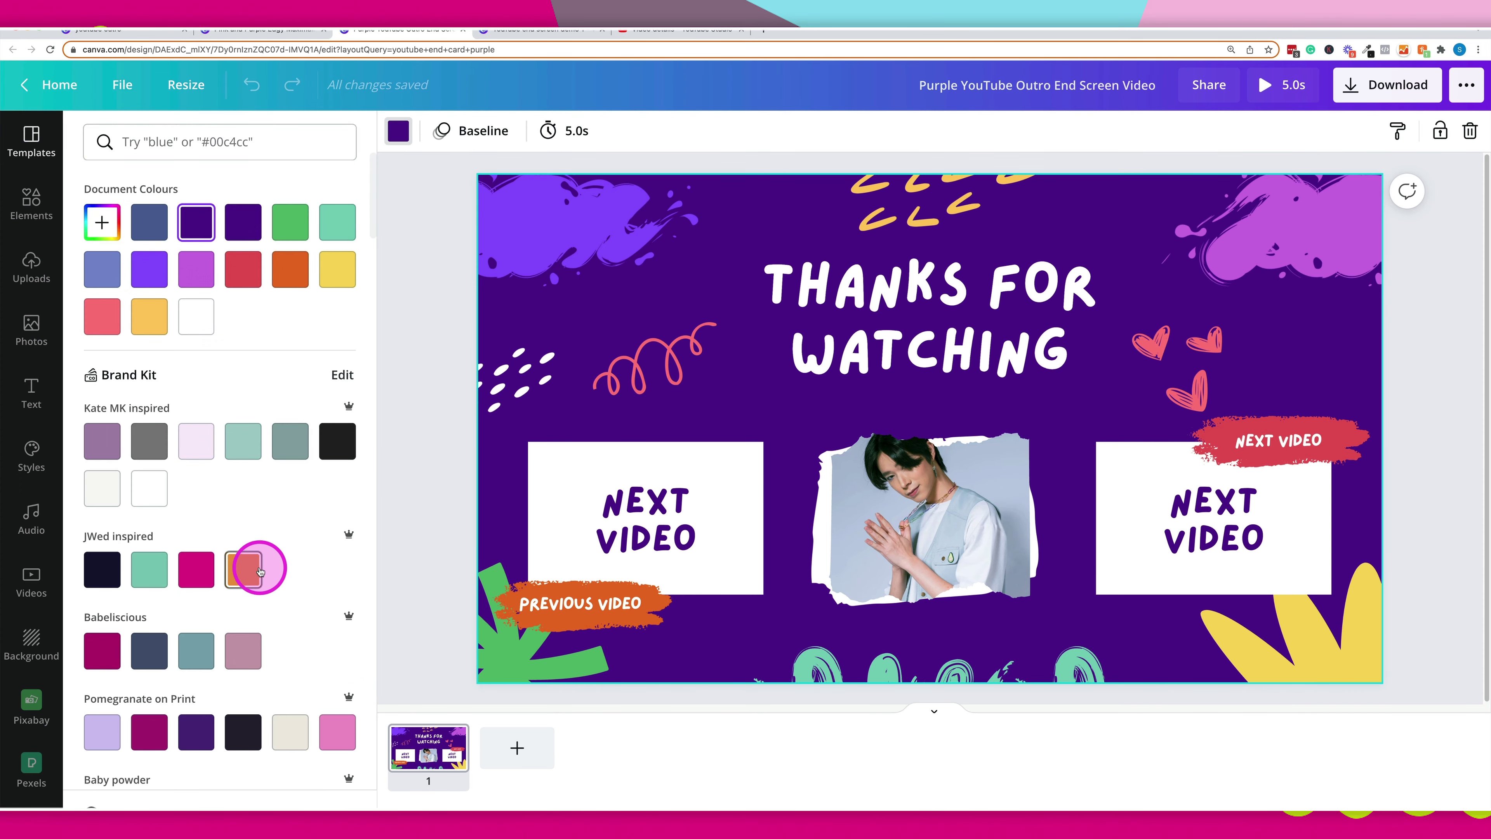
click(153, 651)
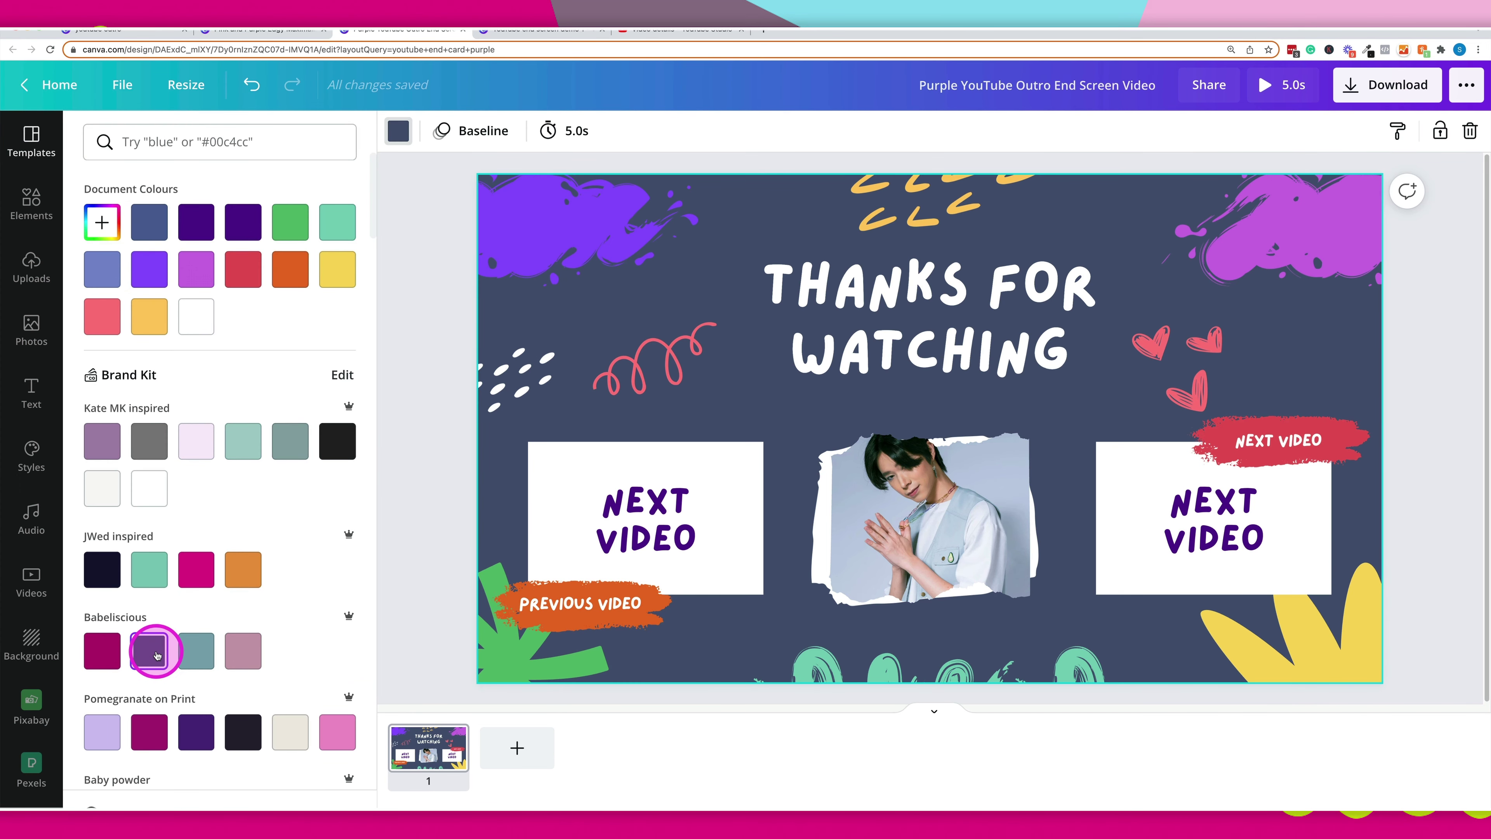
click(519, 432)
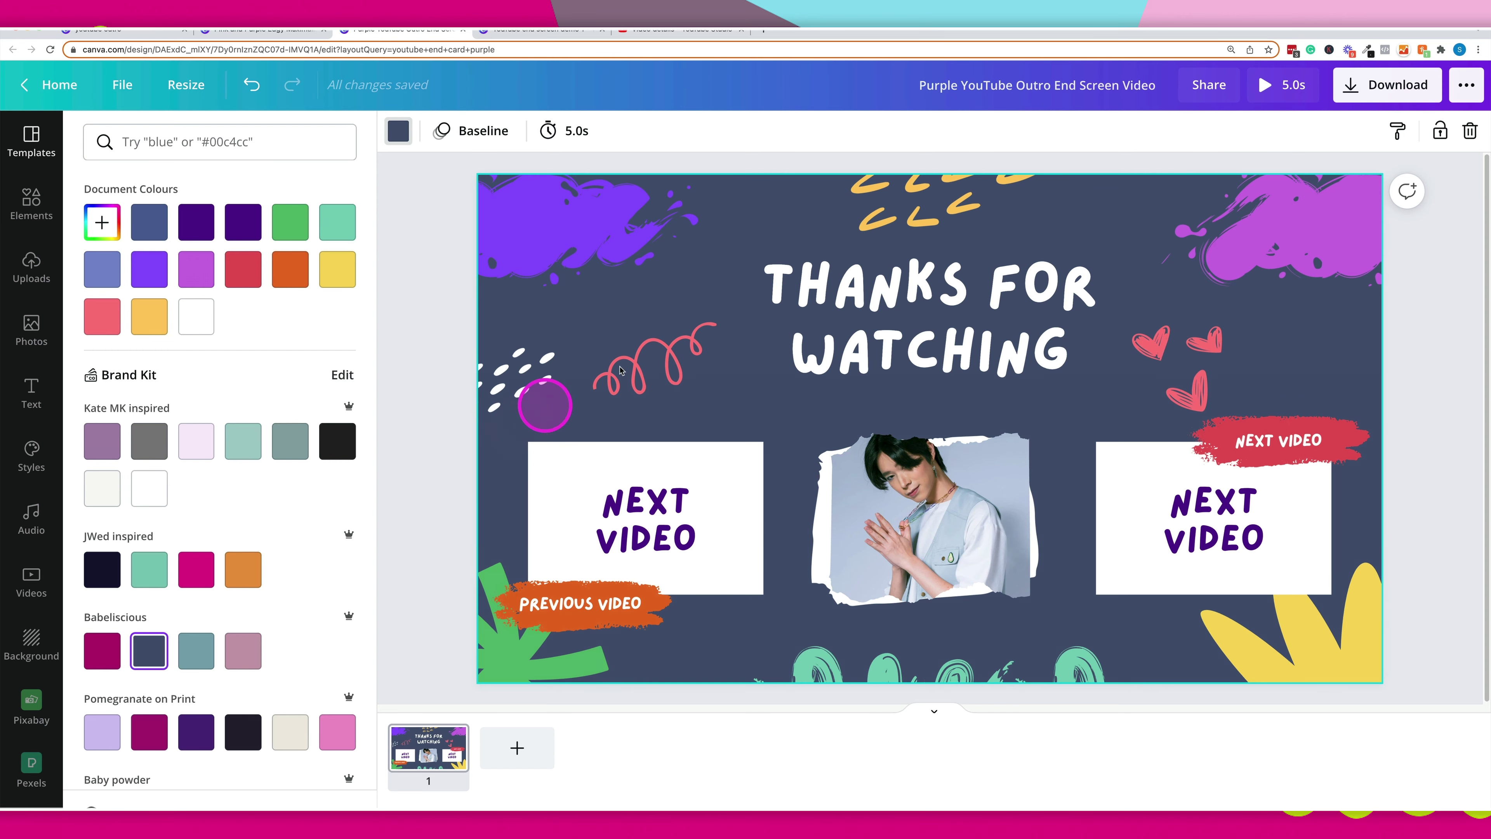
click(1471, 549)
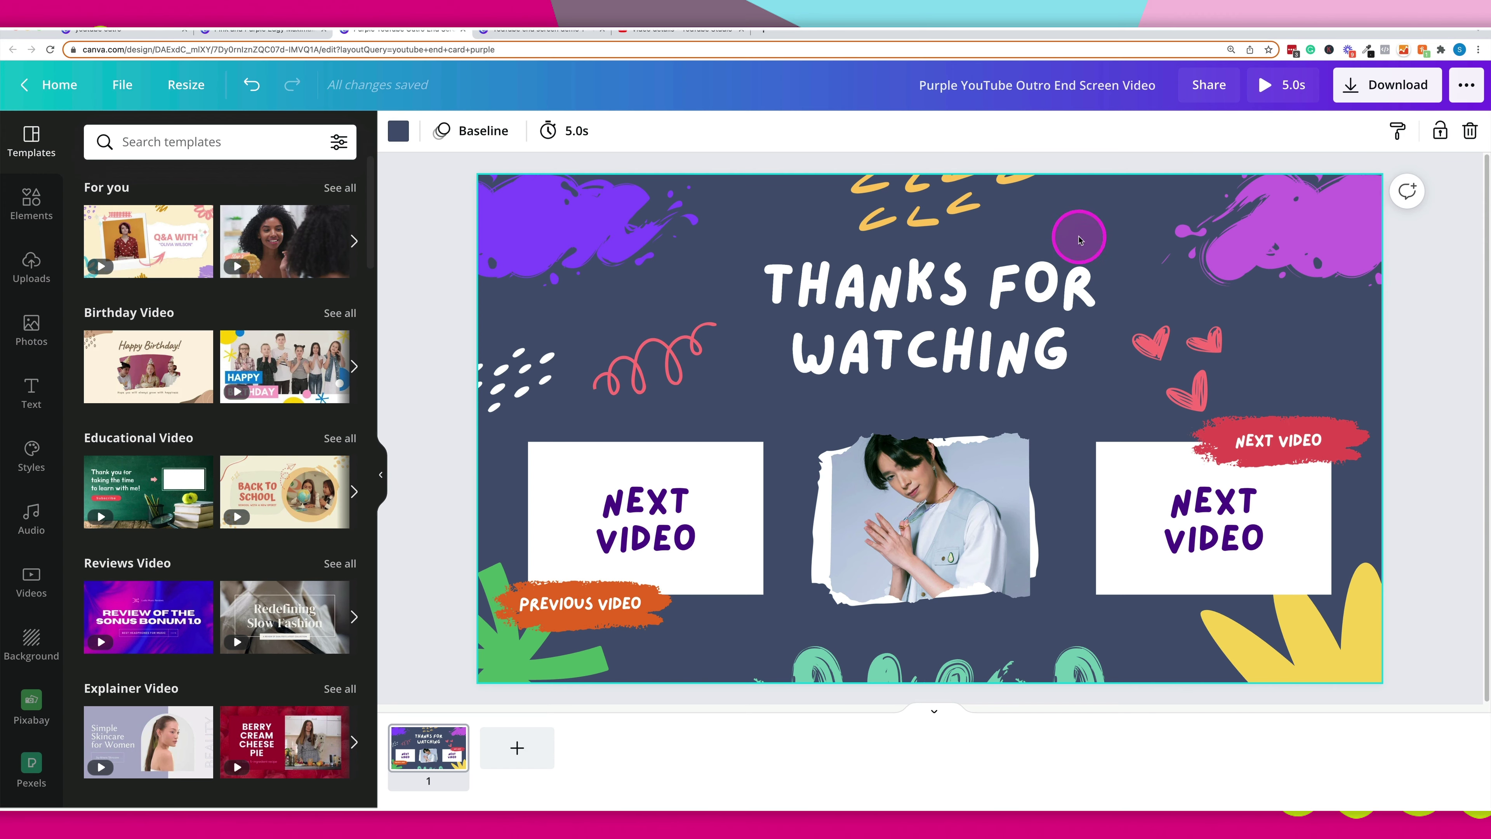
Step: Move the yellow dash doodle down from the page's upper edge and shrink it above the "THANKS FOR WATCHING" heading
click(884, 196)
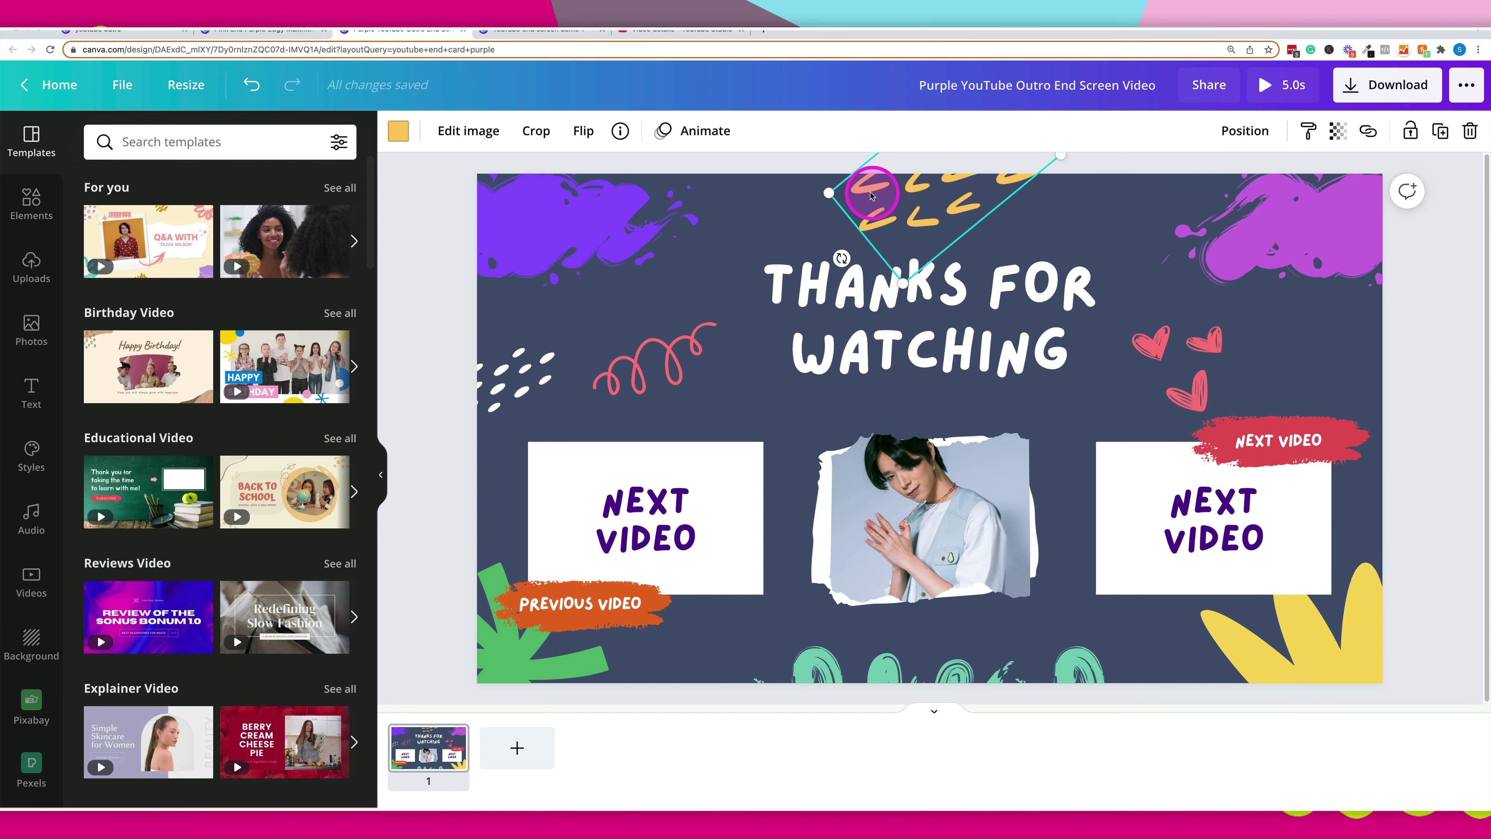
drag(885, 195, 871, 246)
mouse_move(1025, 216)
mouse_down()
mouse_move(920, 211)
mouse_move(940, 209)
mouse_up()
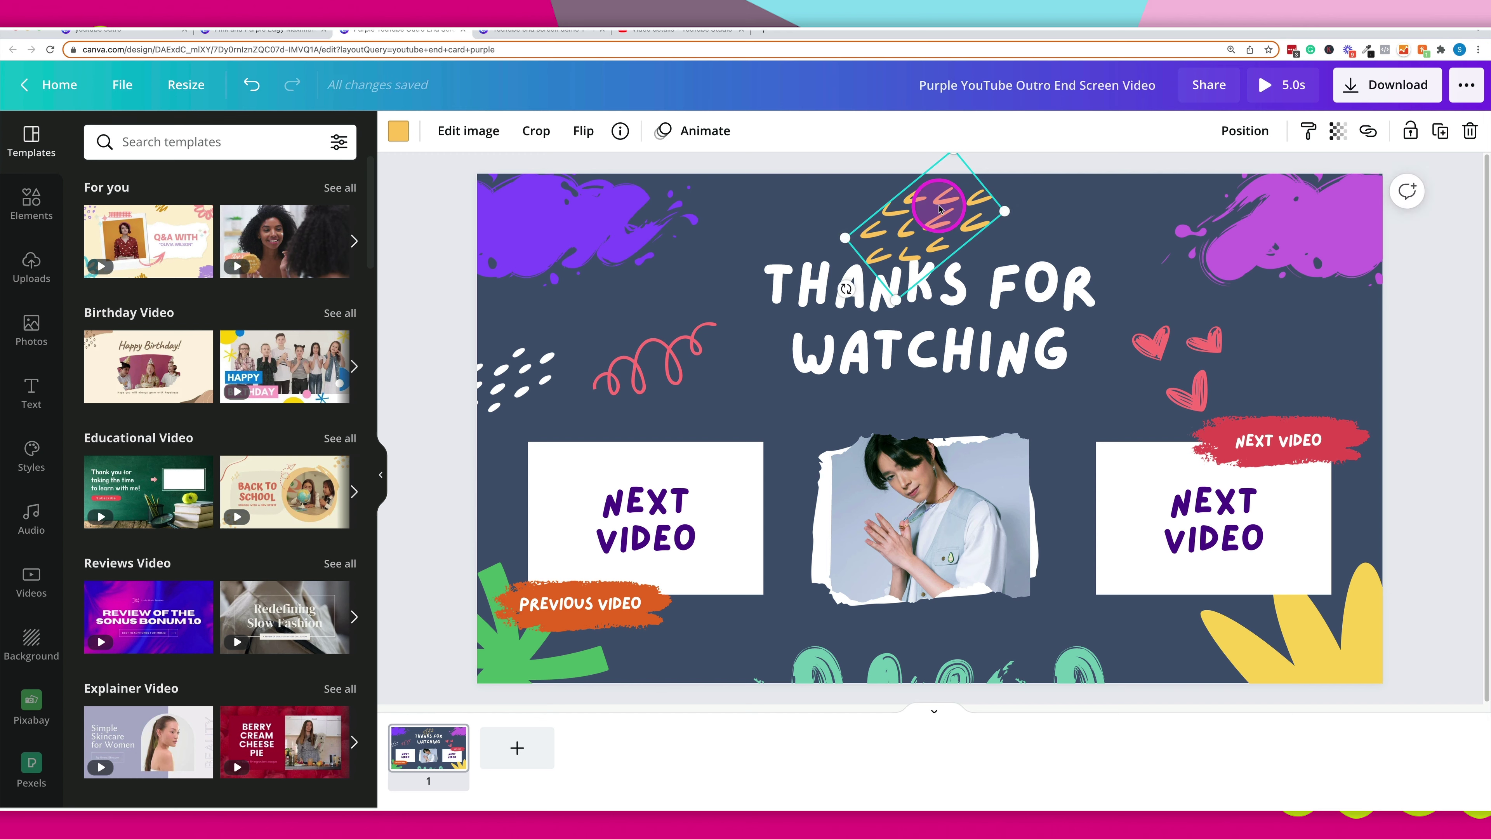
Step: Delete the yellow dash doodle above the heading and undo the deletion
click(1471, 132)
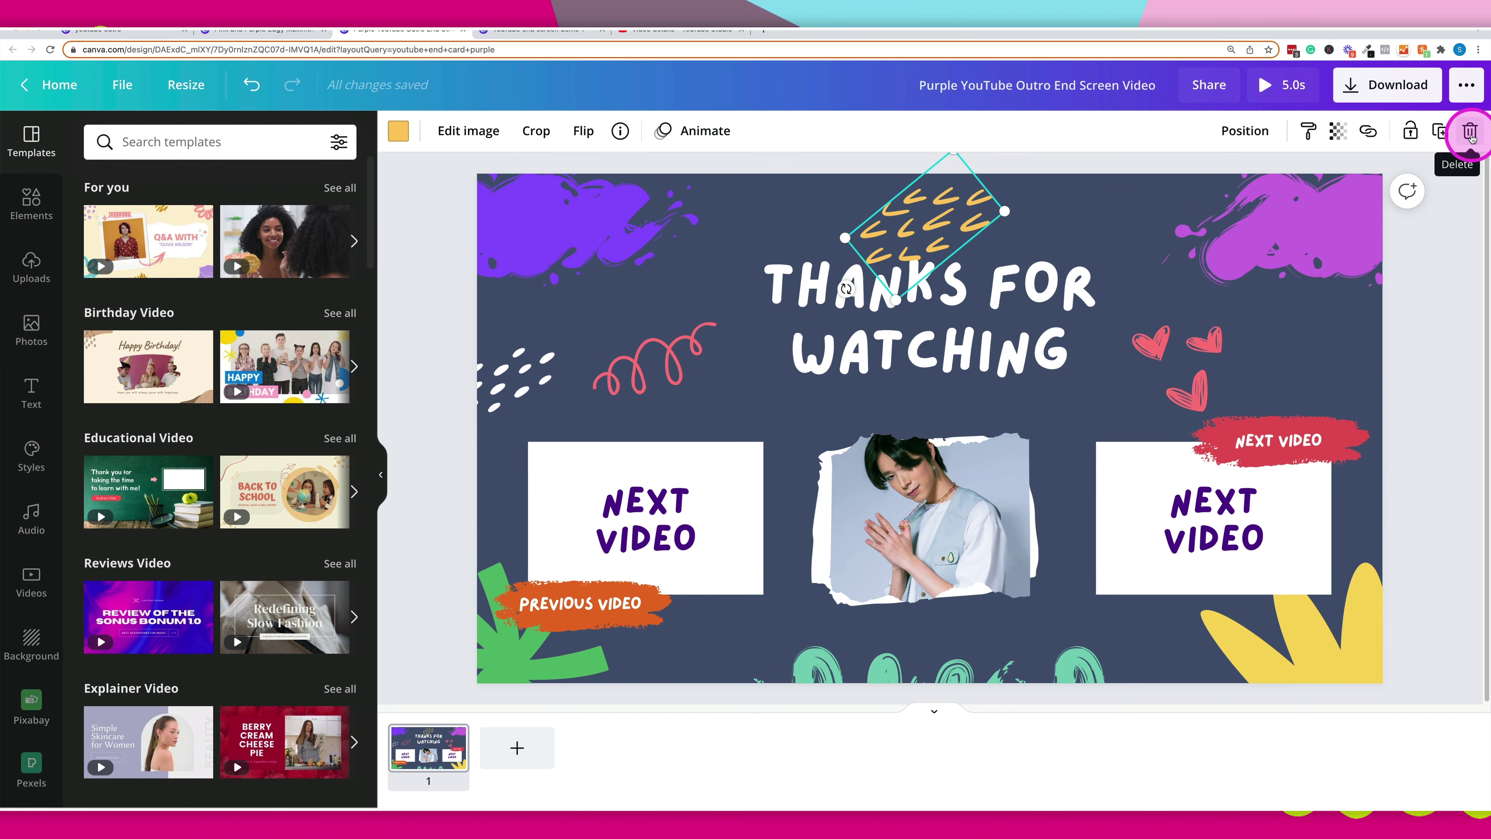
click(1471, 132)
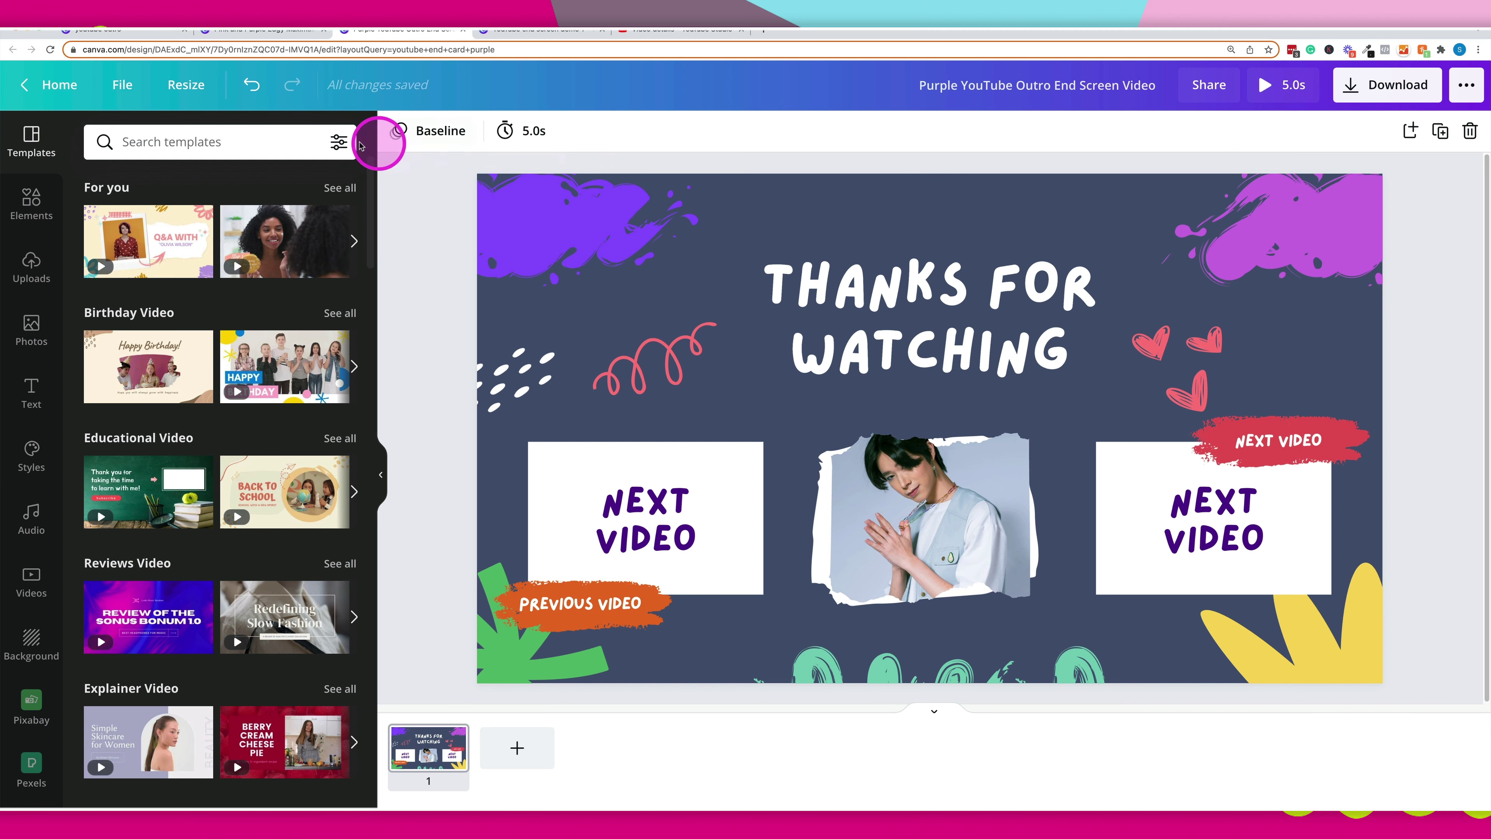
click(251, 87)
Step: Recolour the yellow dash doodle above the heading with the orange of the JWed inspired brand palette
click(902, 211)
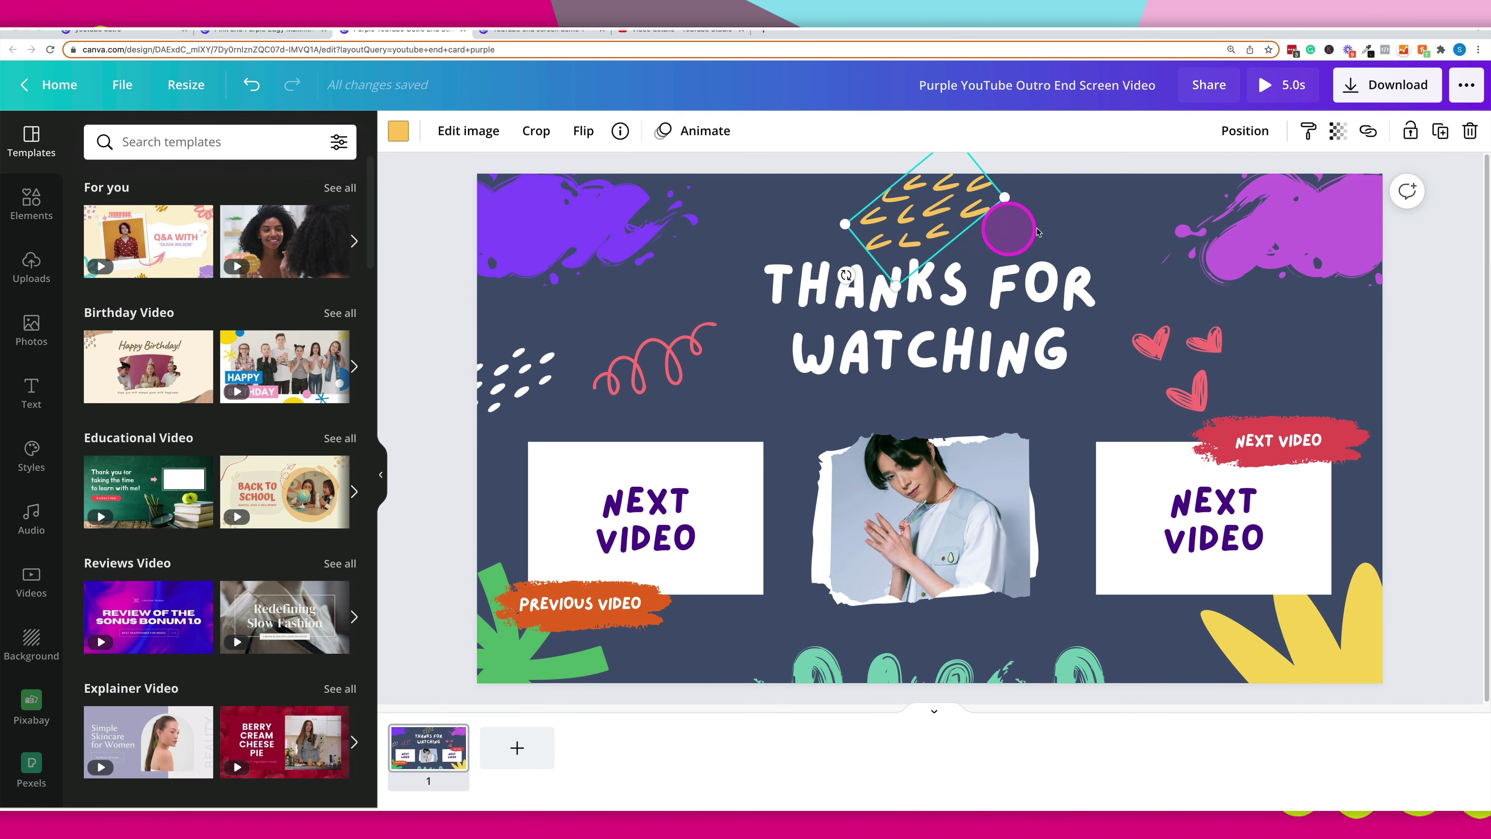
click(390, 139)
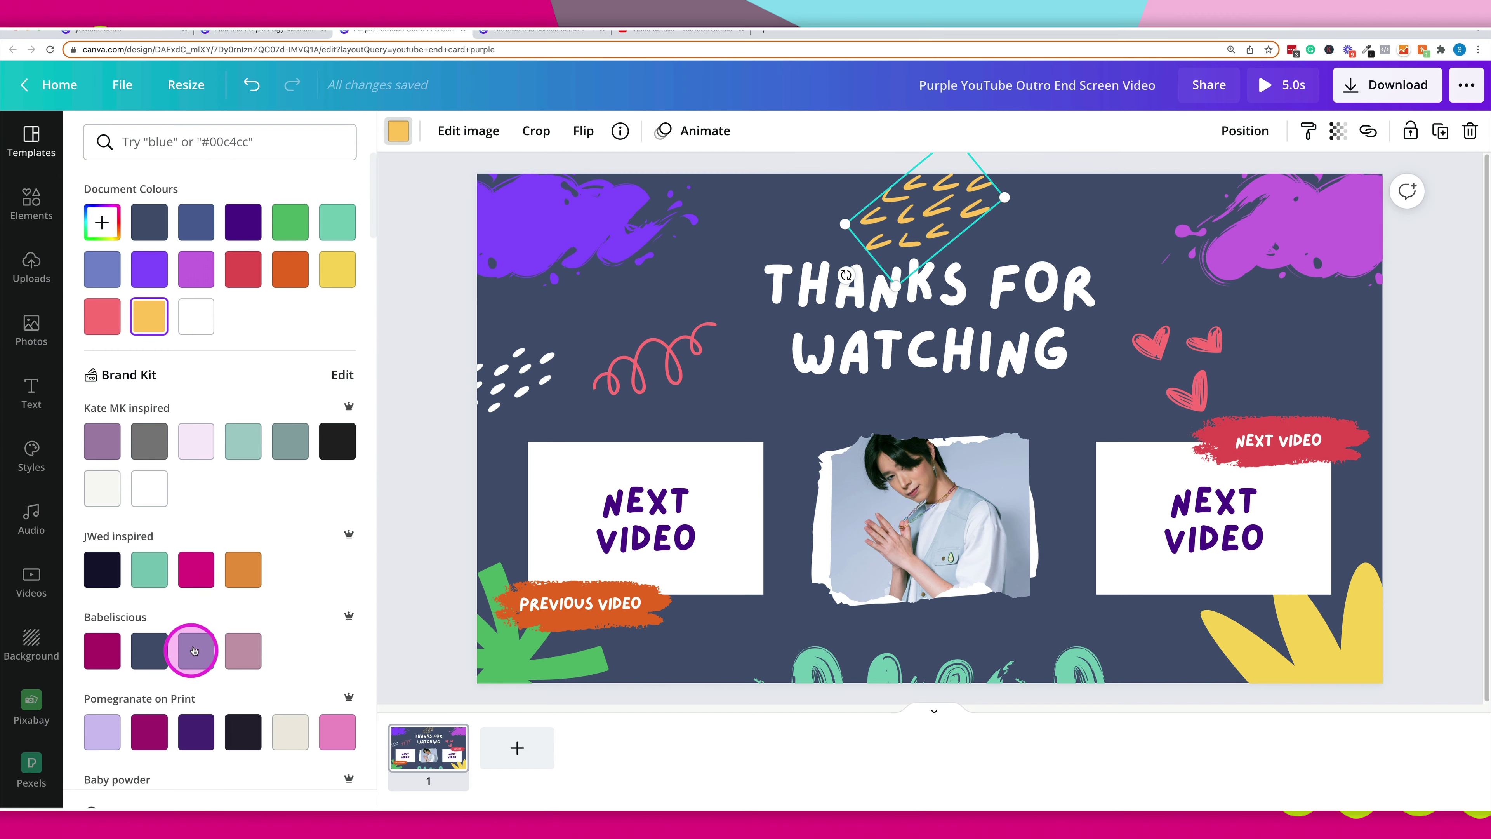
click(237, 583)
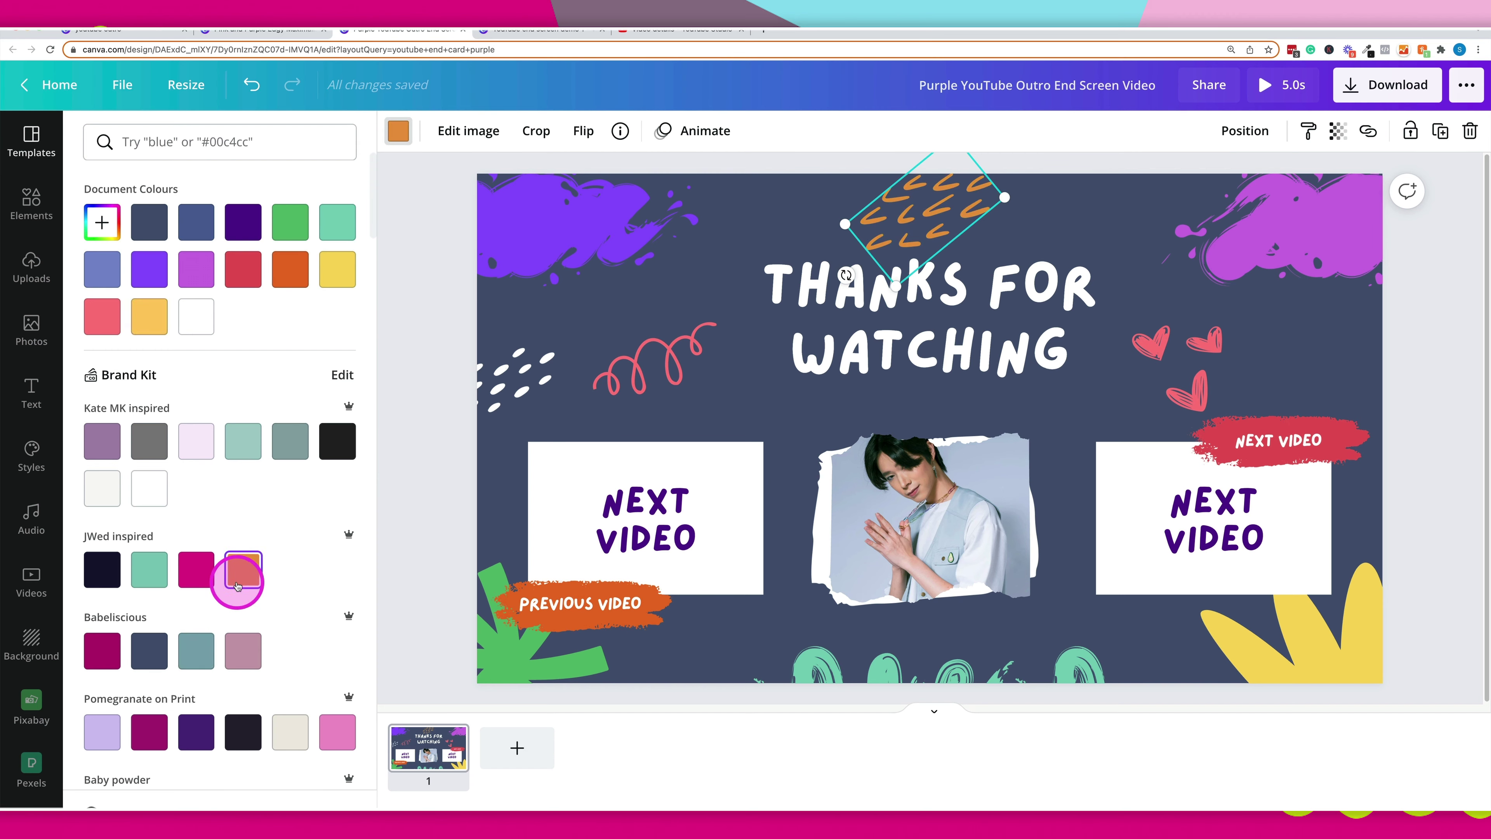
click(439, 388)
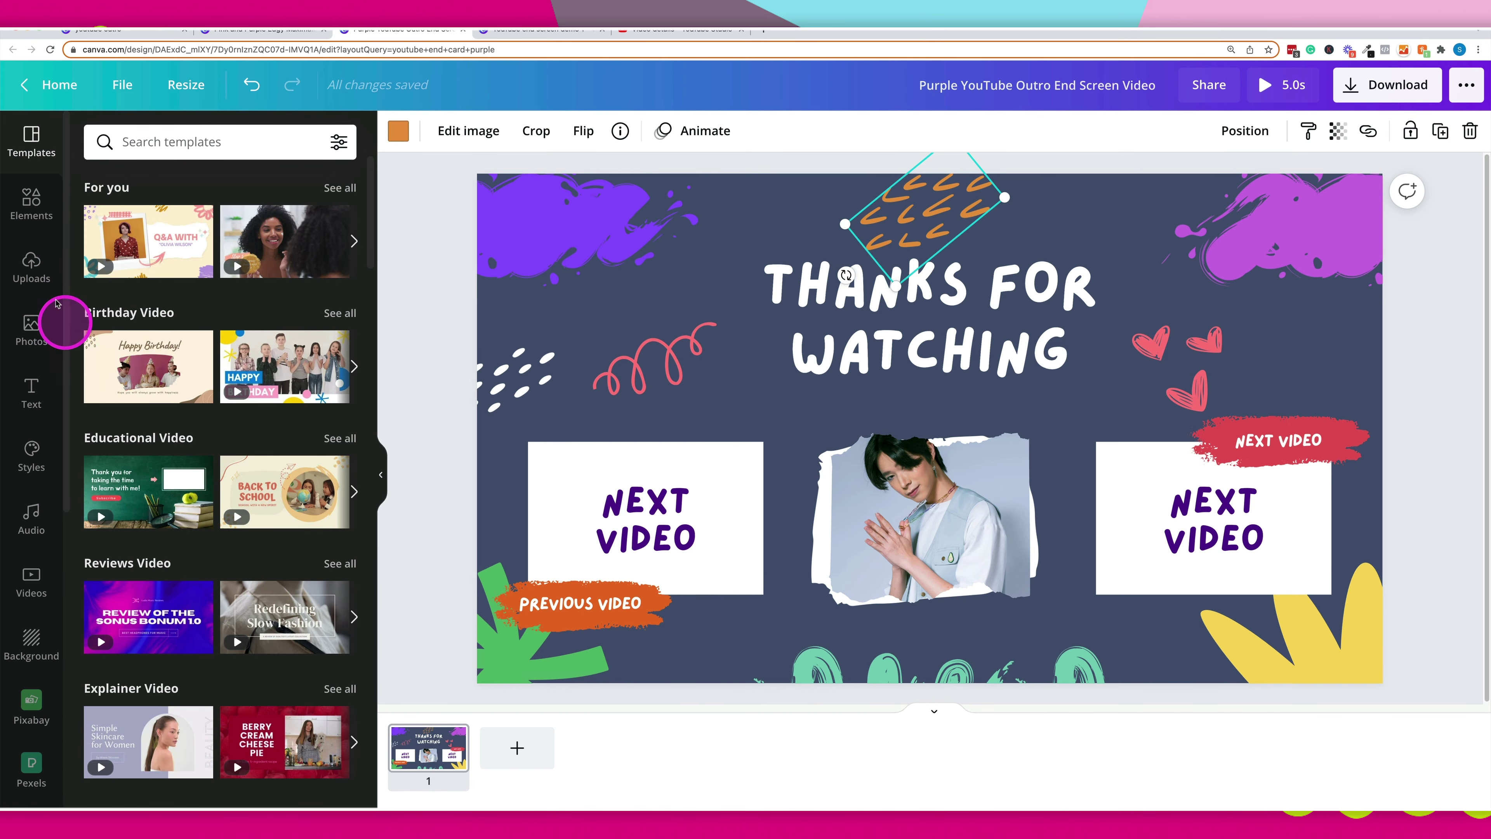
Step: Look through the elements library and search it for "heart"
click(32, 202)
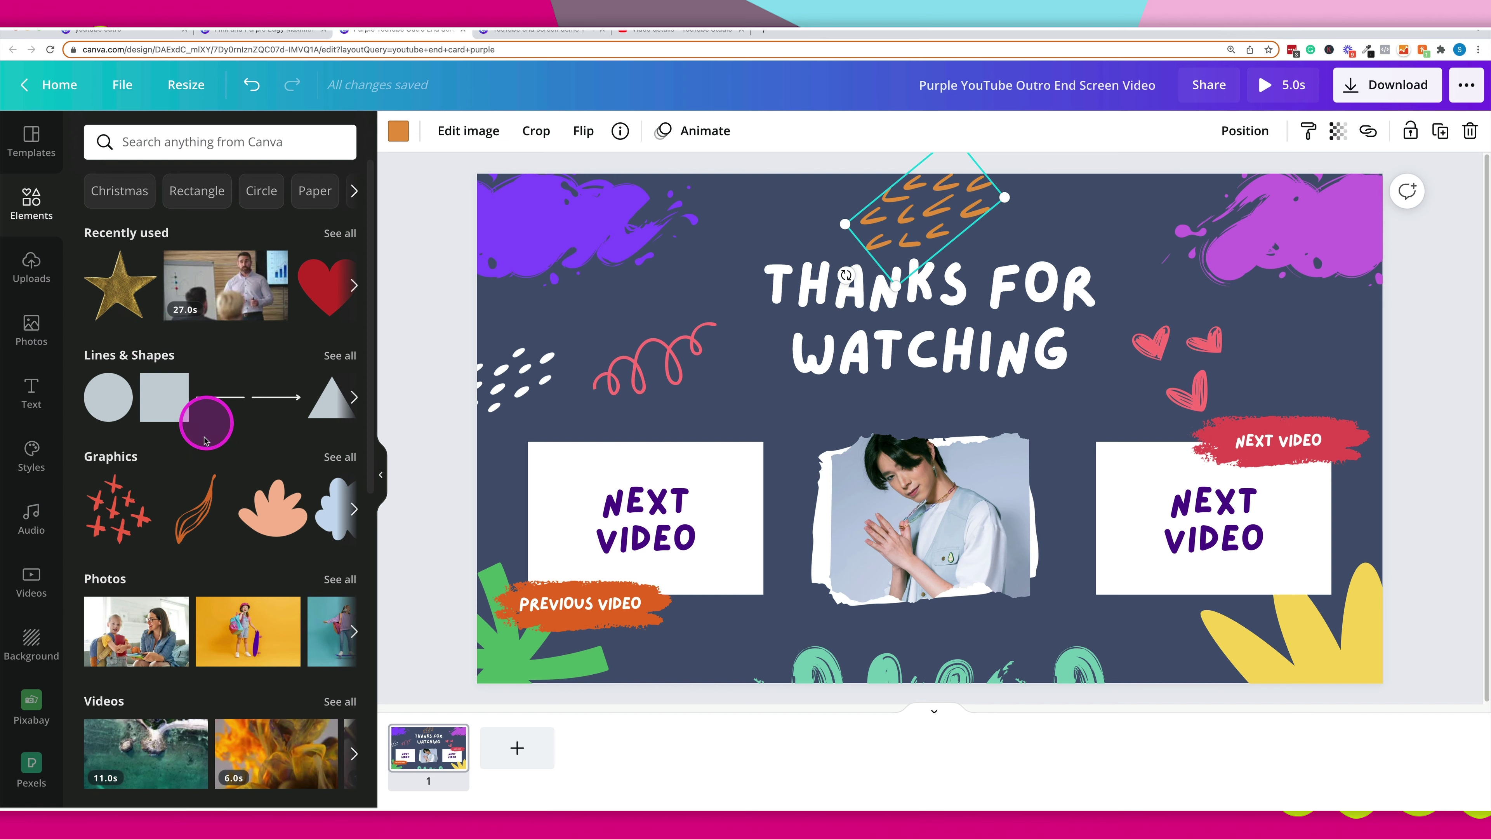
scroll(202, 499, down, 3)
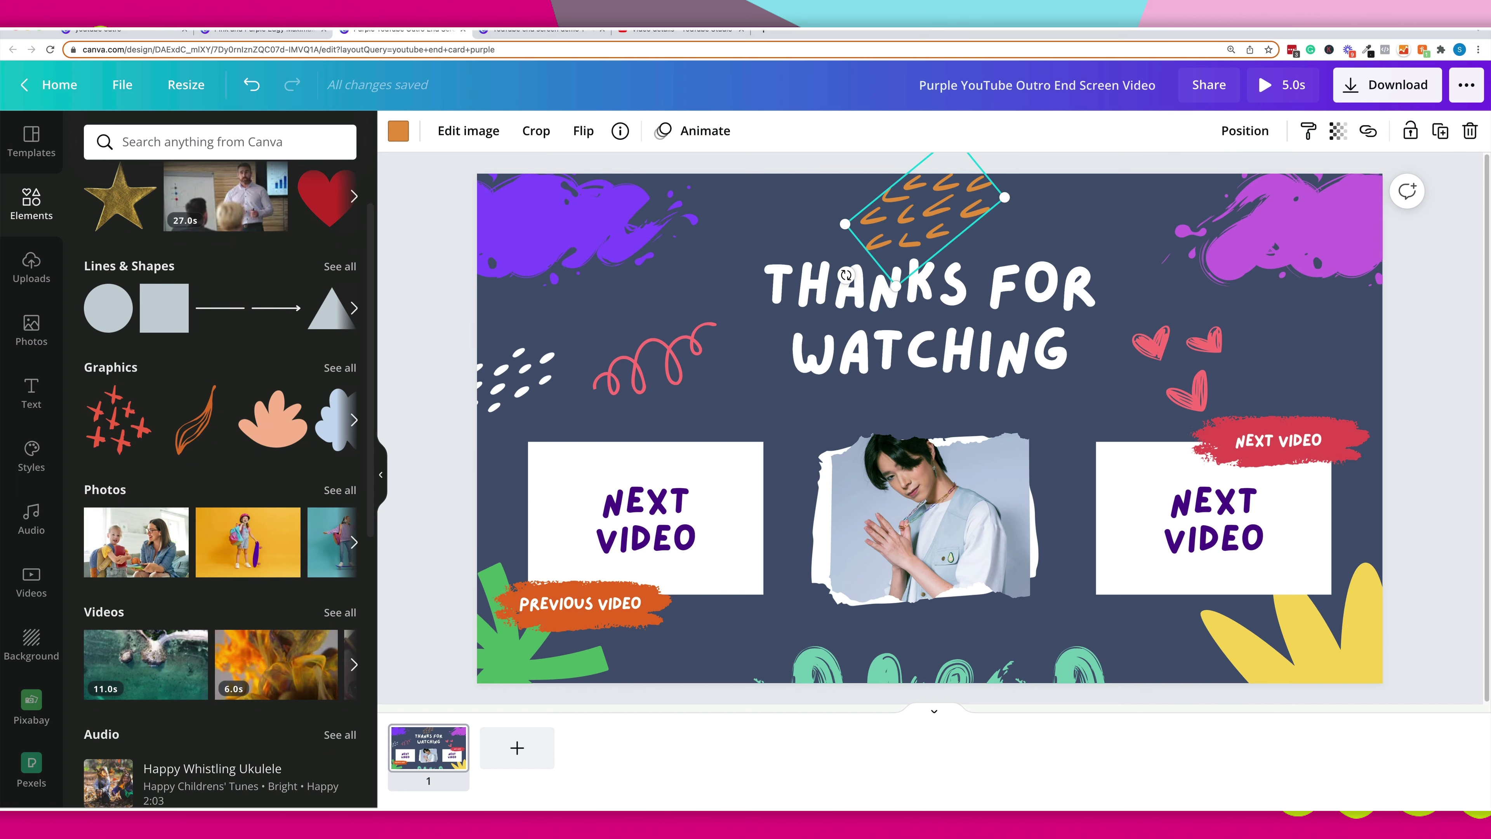
scroll(233, 706, down, 10)
scroll(238, 710, up, 13)
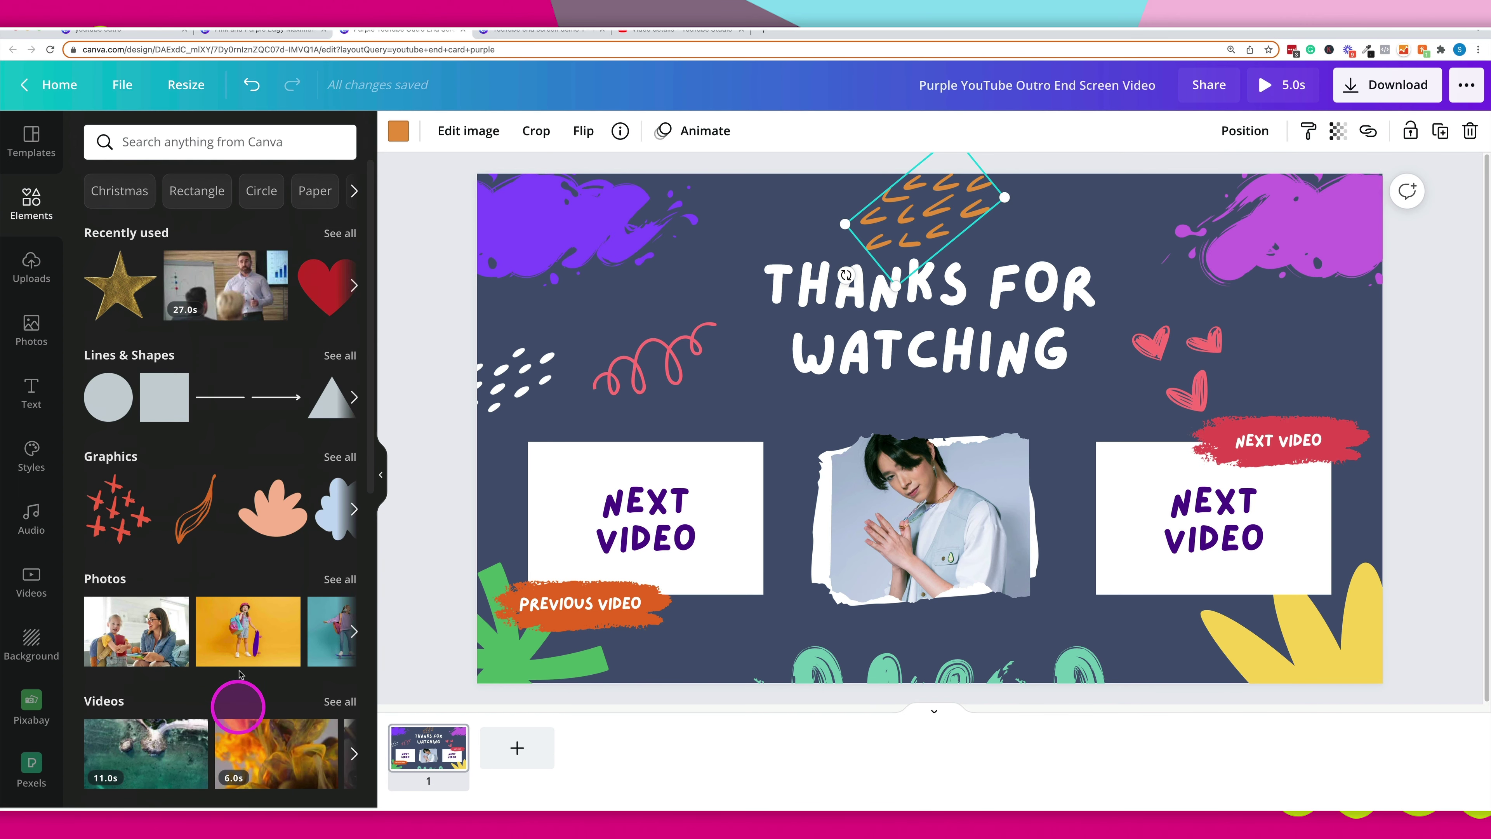
click(233, 147)
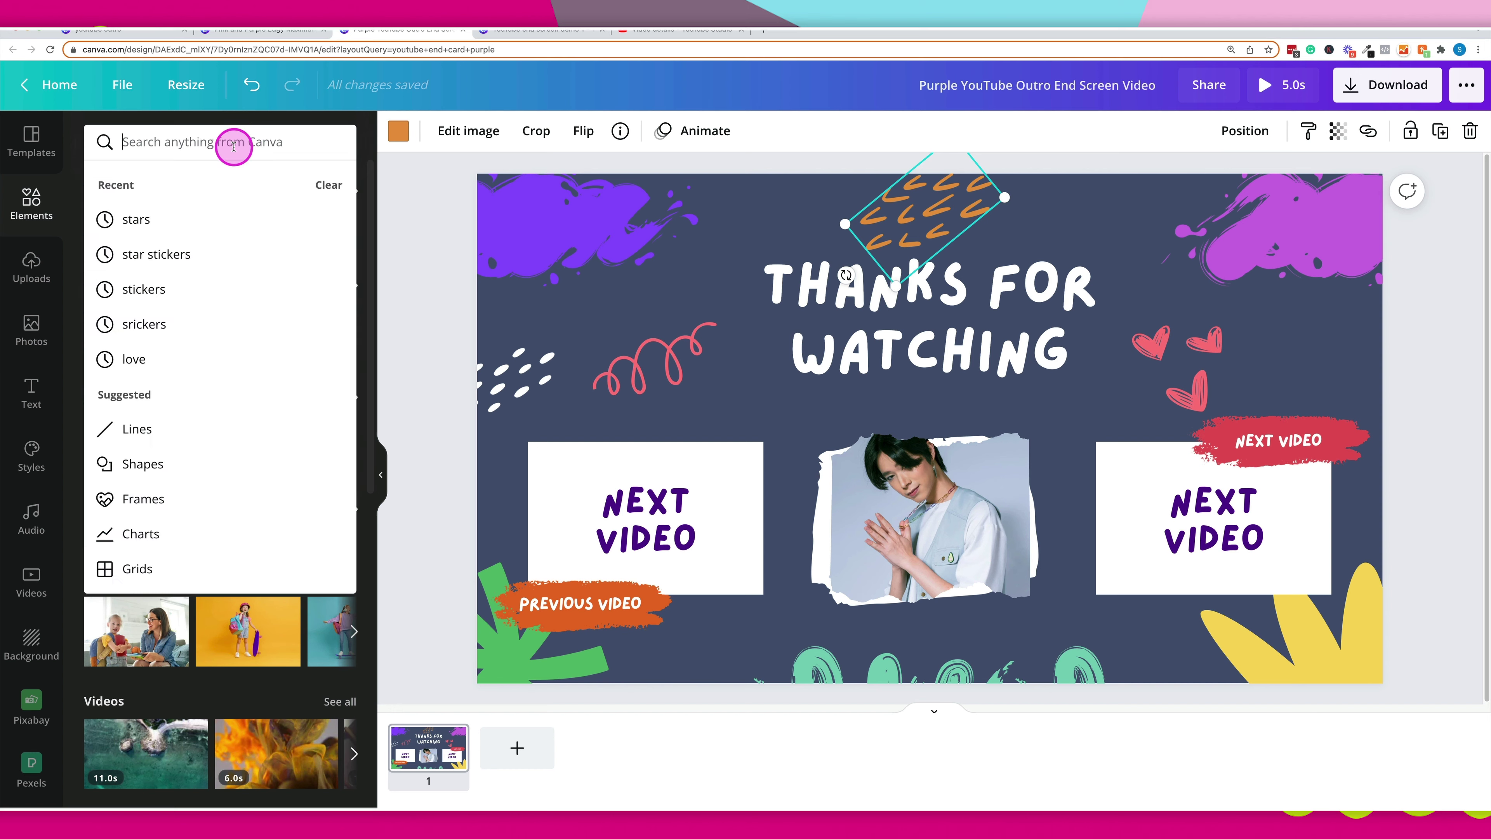
text(heart)
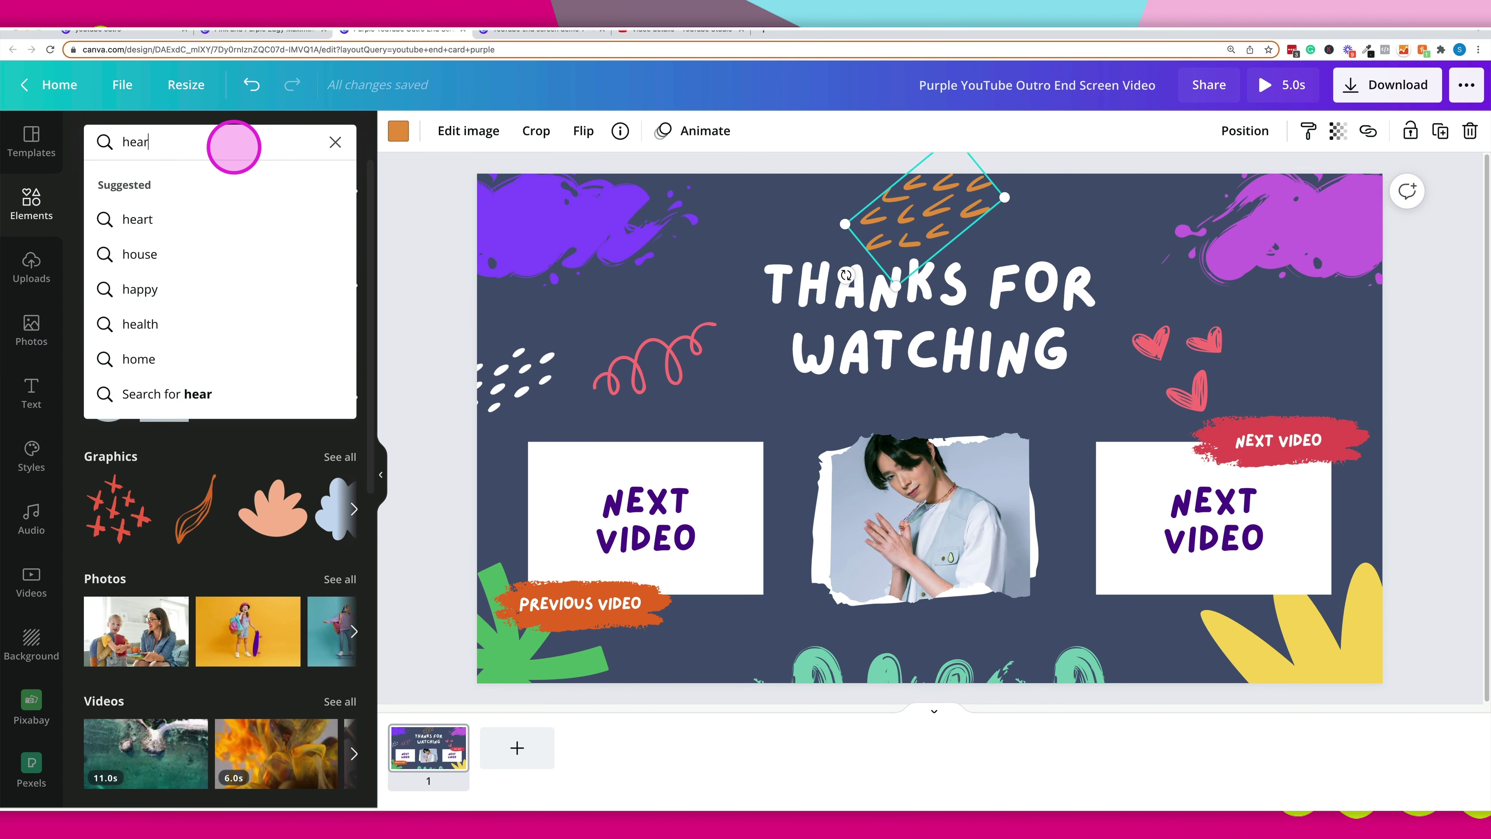
key(Return)
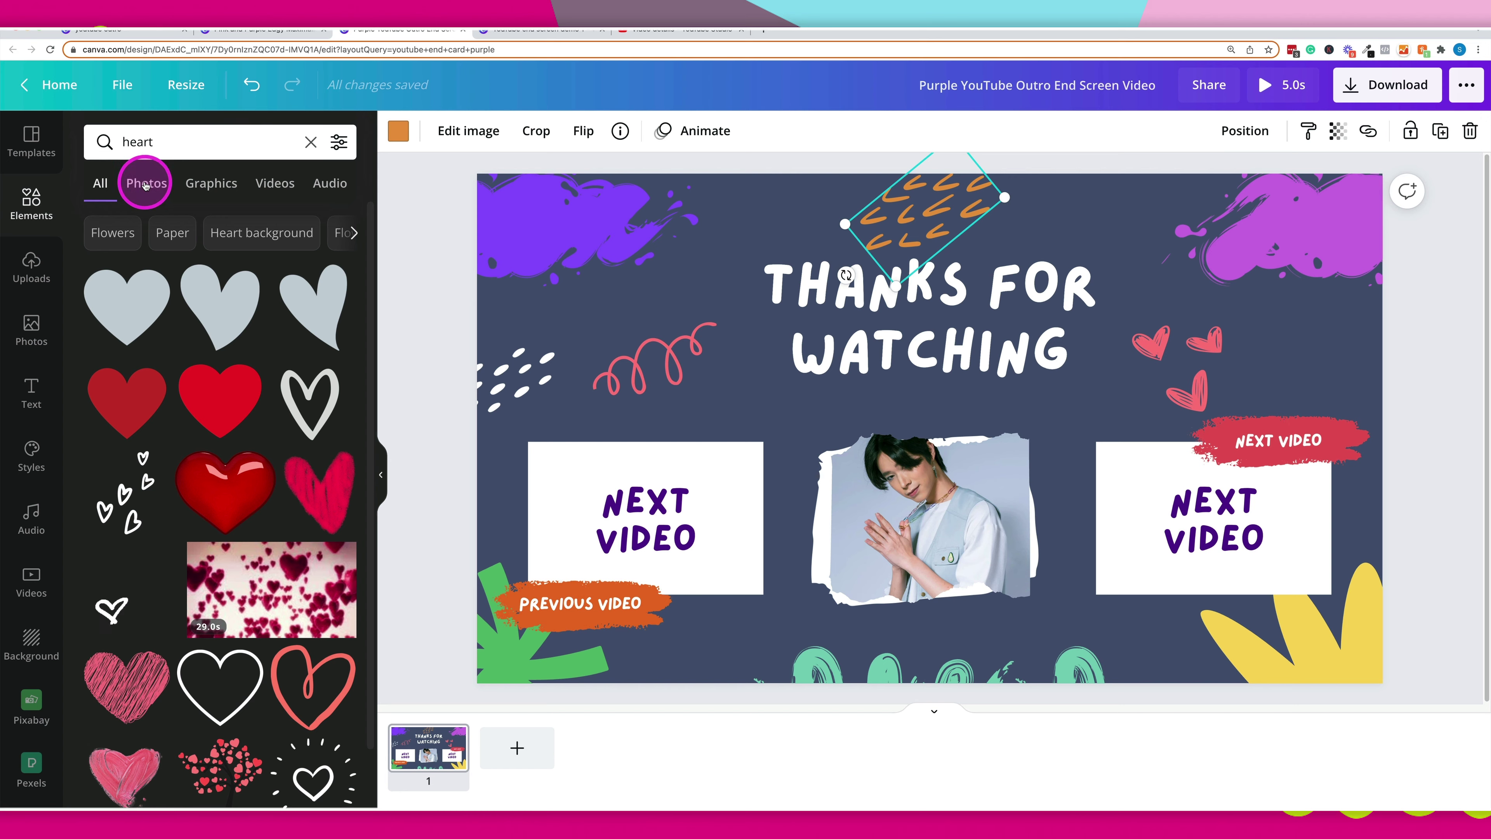
Step: Add the gold painted heart graphic, shrink it to a small size, and place it above the start of the heading
scroll(256, 522, down, 2)
scroll(257, 521, down, 5)
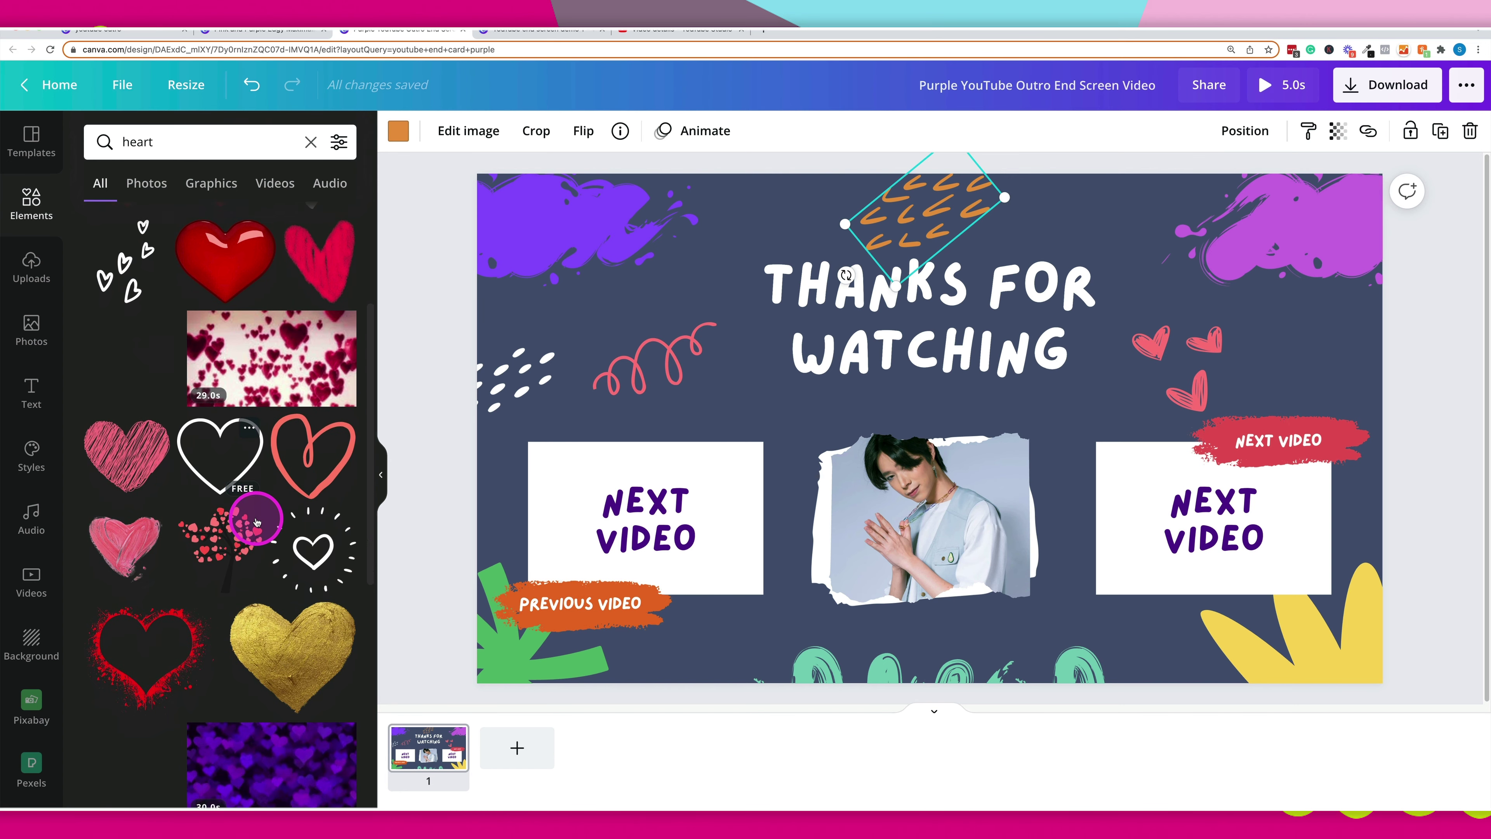
click(287, 494)
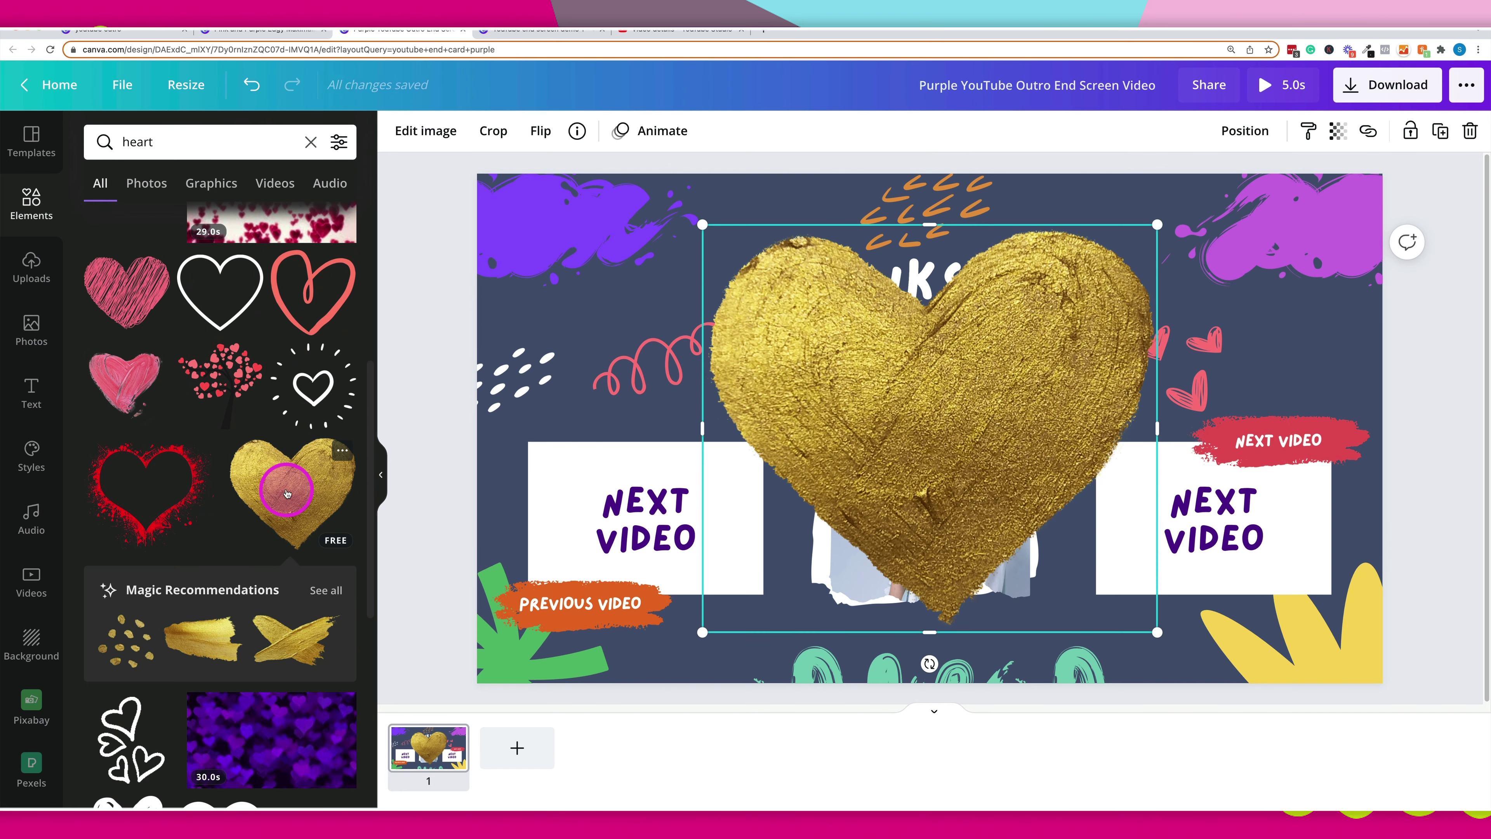
drag(1159, 626, 771, 209)
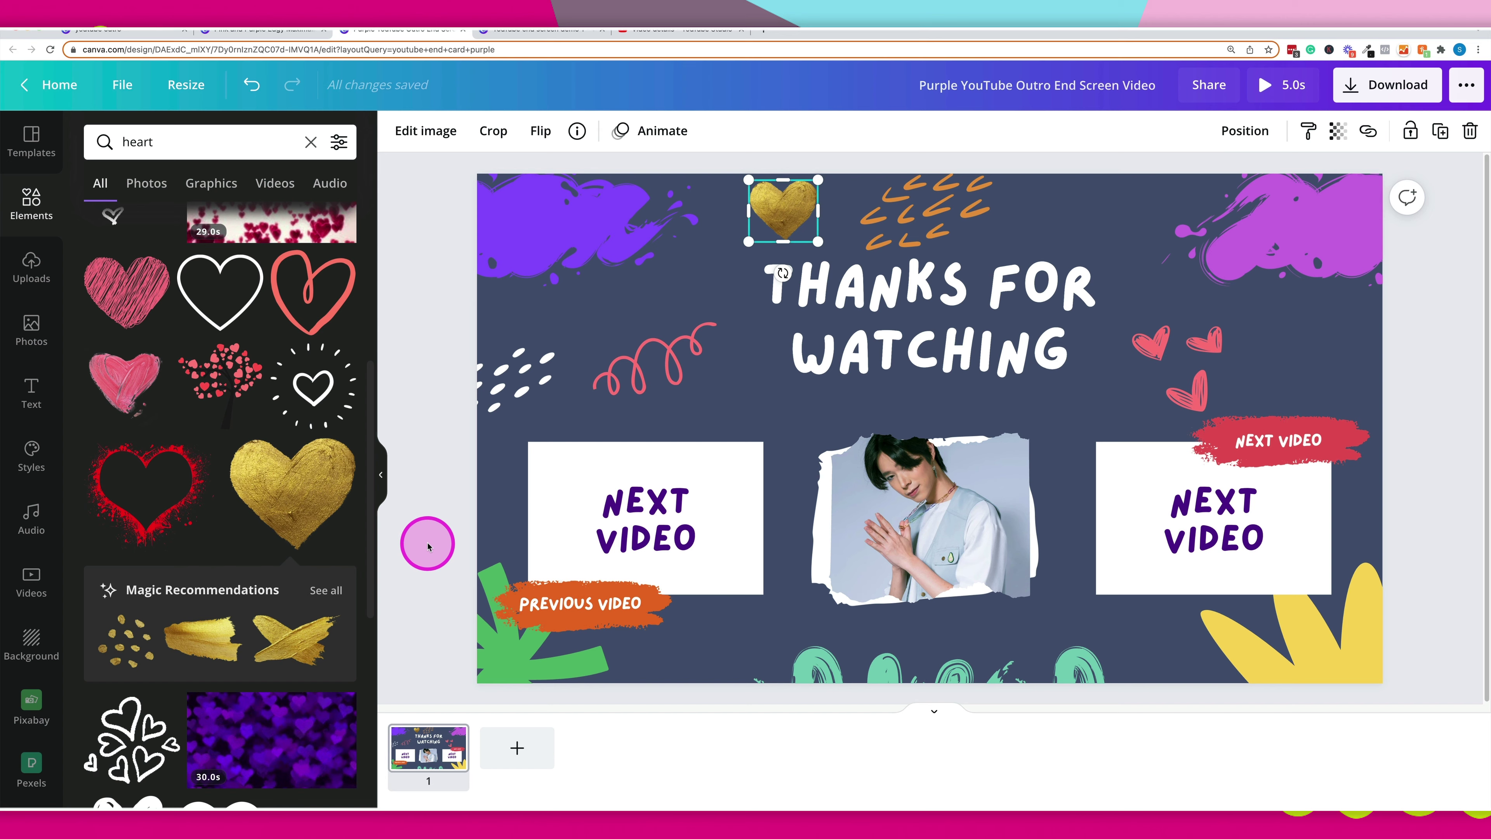
click(31, 324)
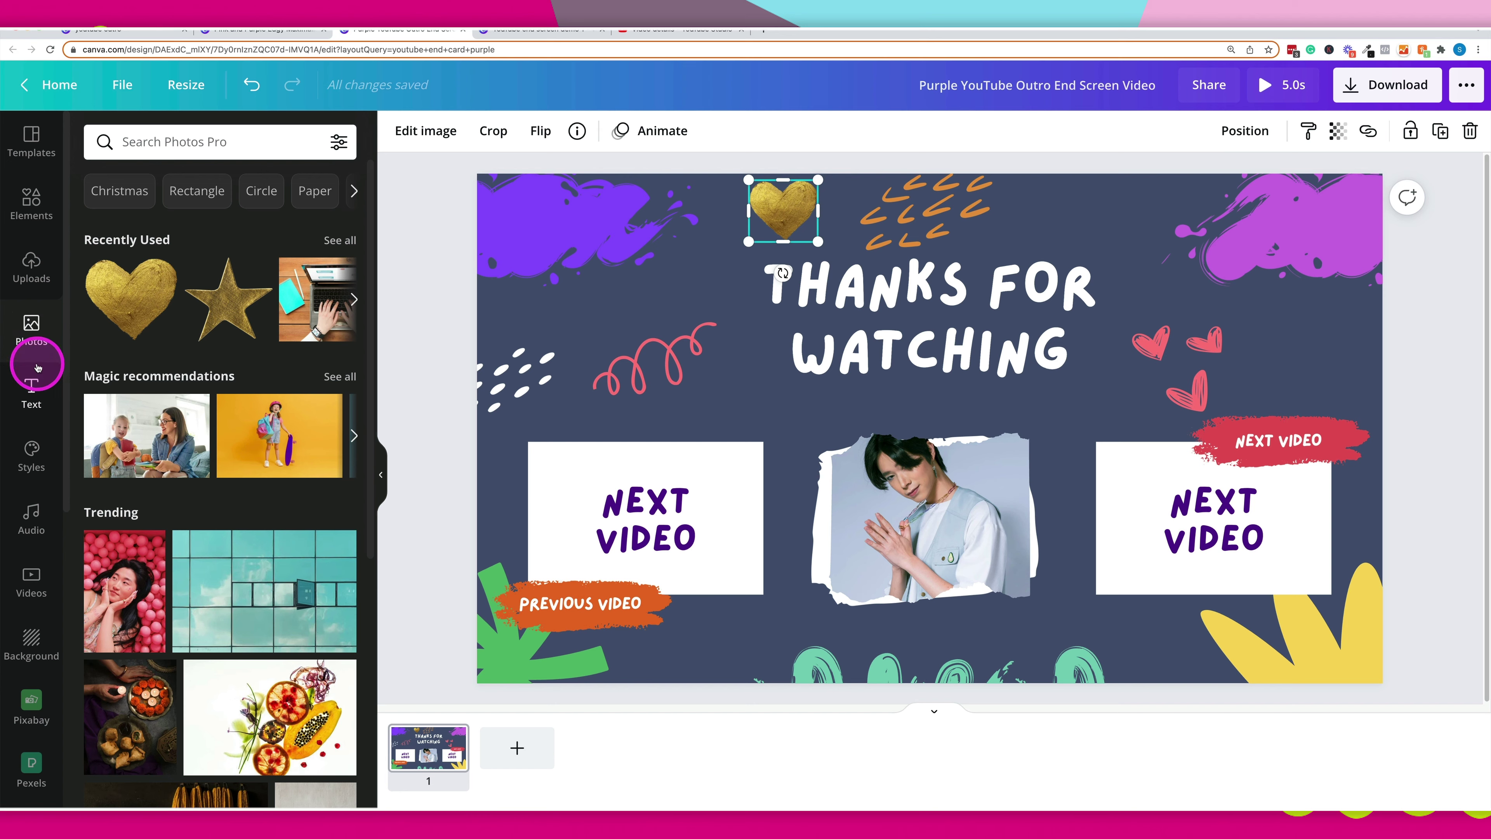
click(33, 581)
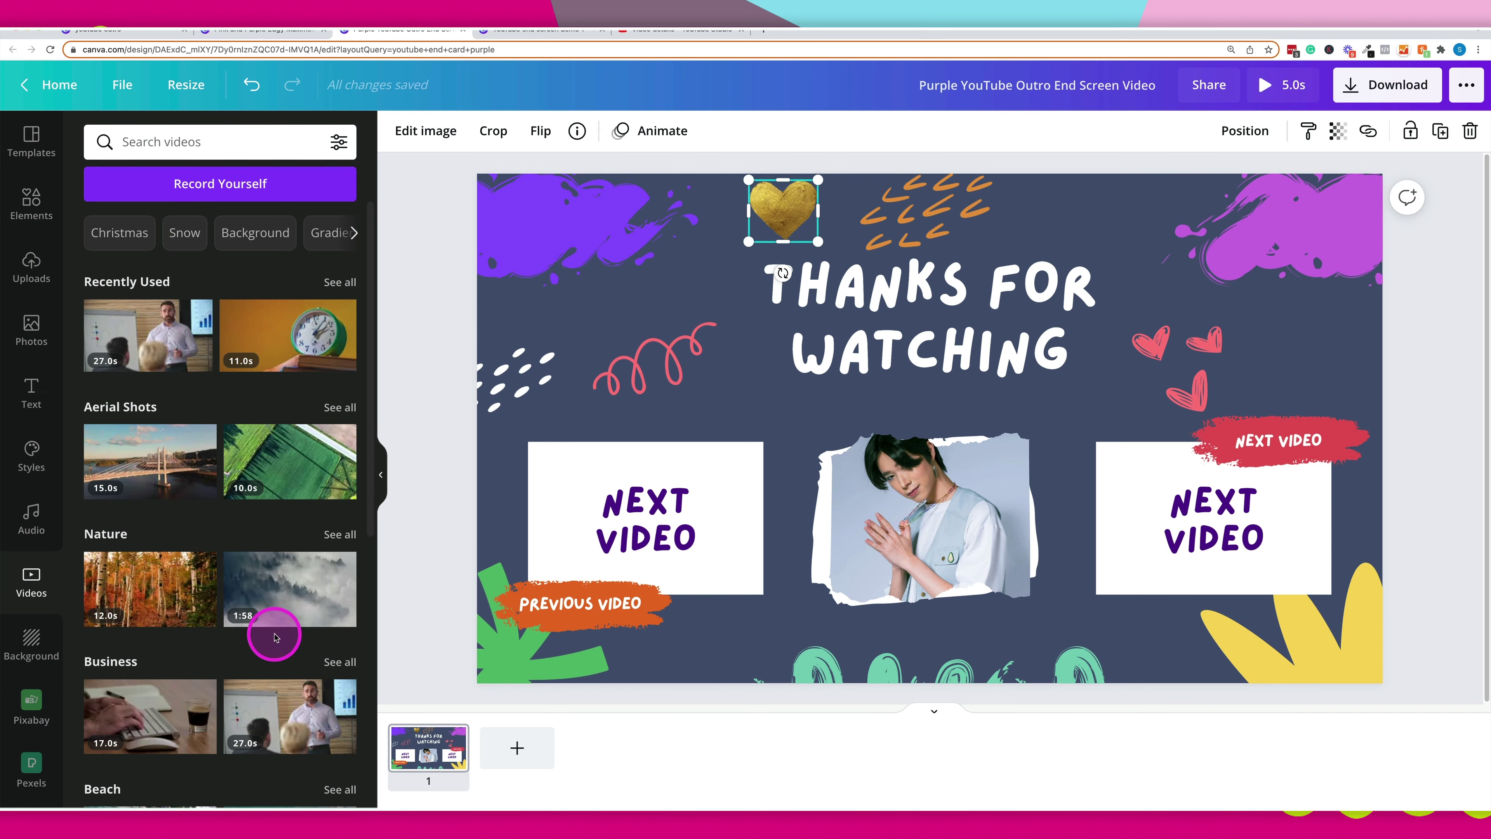
Step: Upload "Waving woman.mp4" from the Desktop folder and show the uploaded videos
click(26, 262)
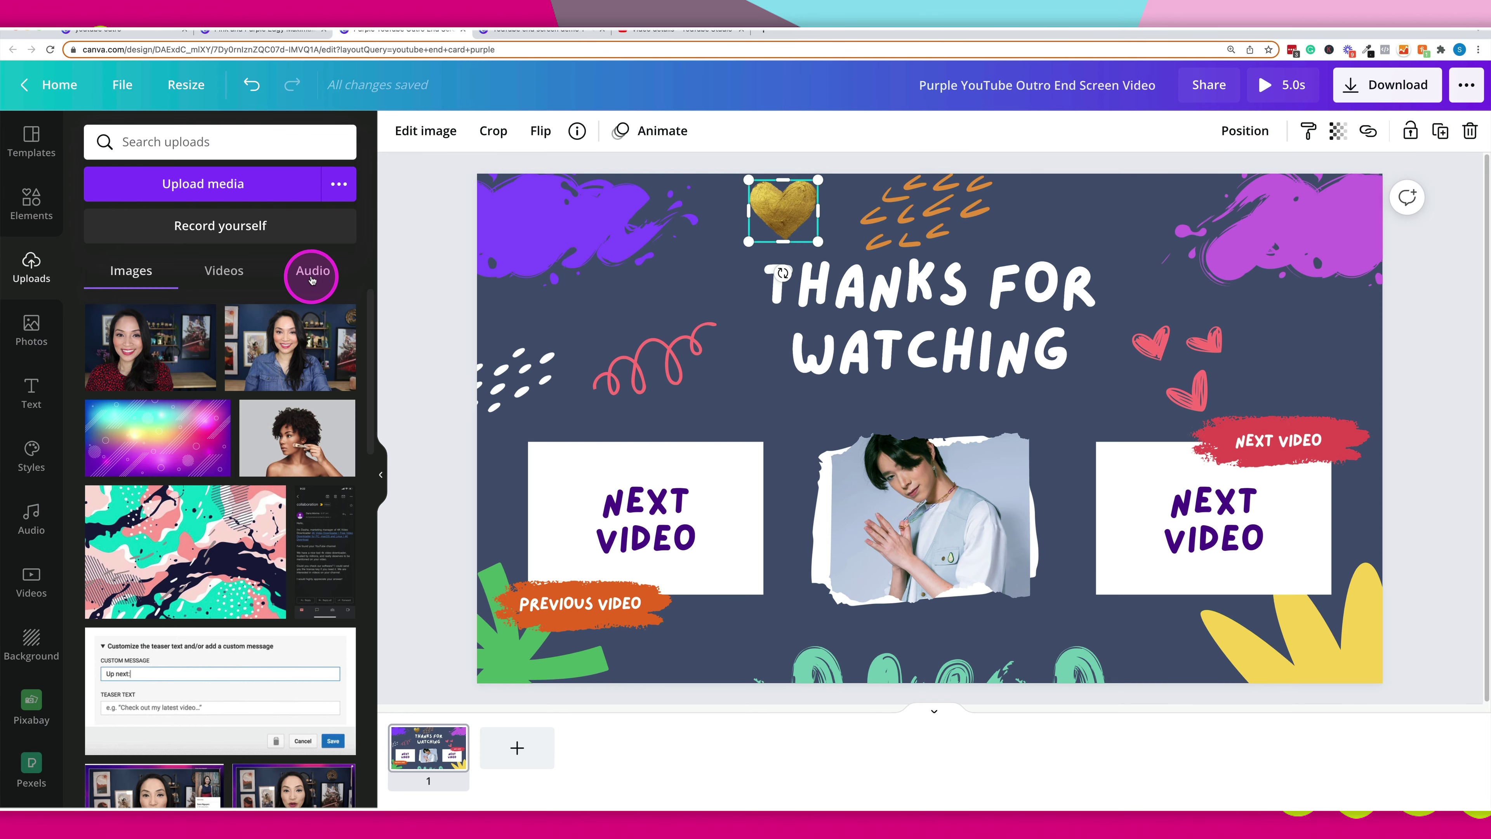
click(228, 178)
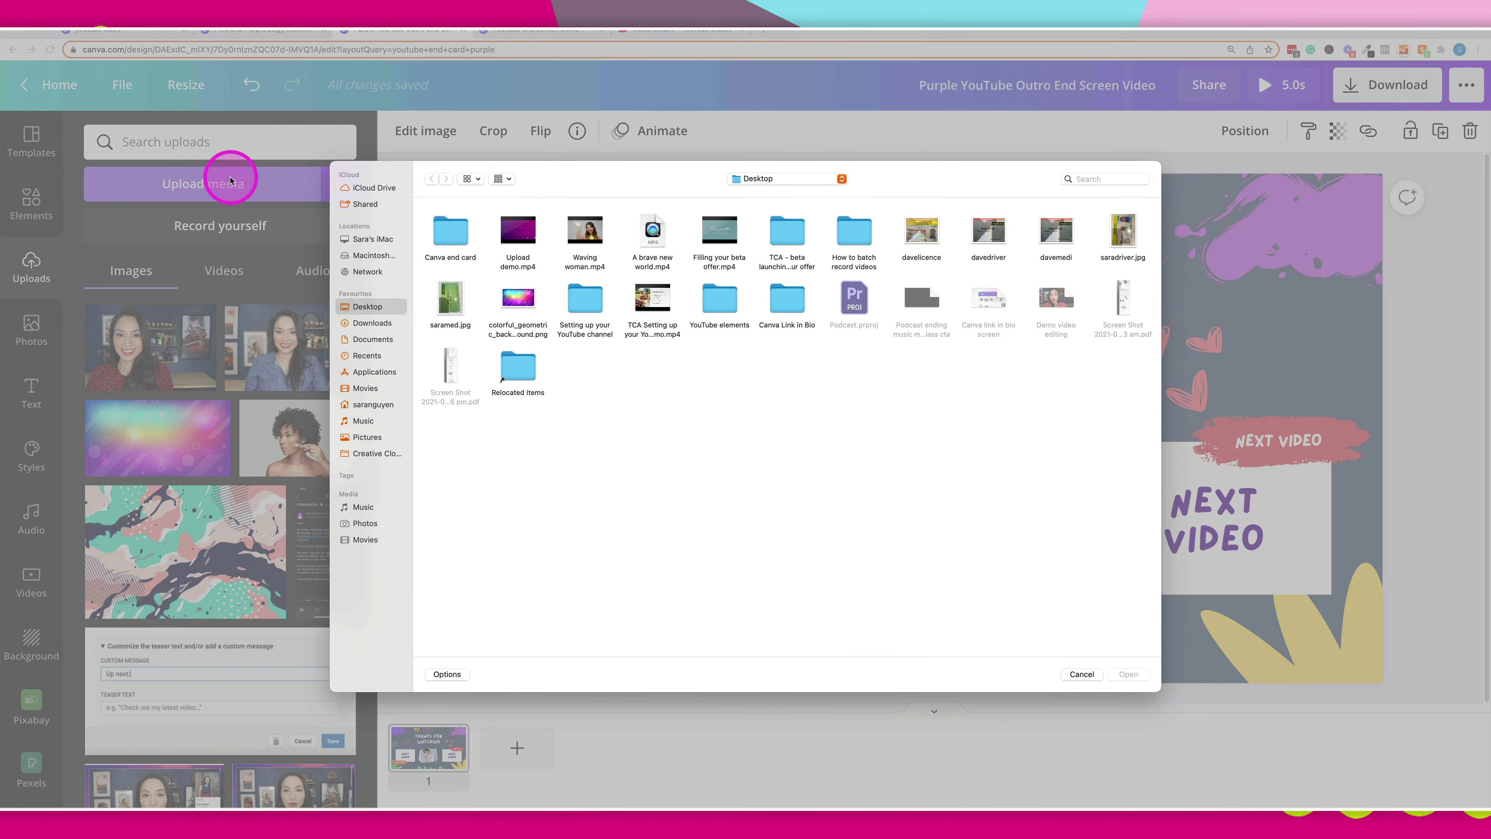
click(585, 261)
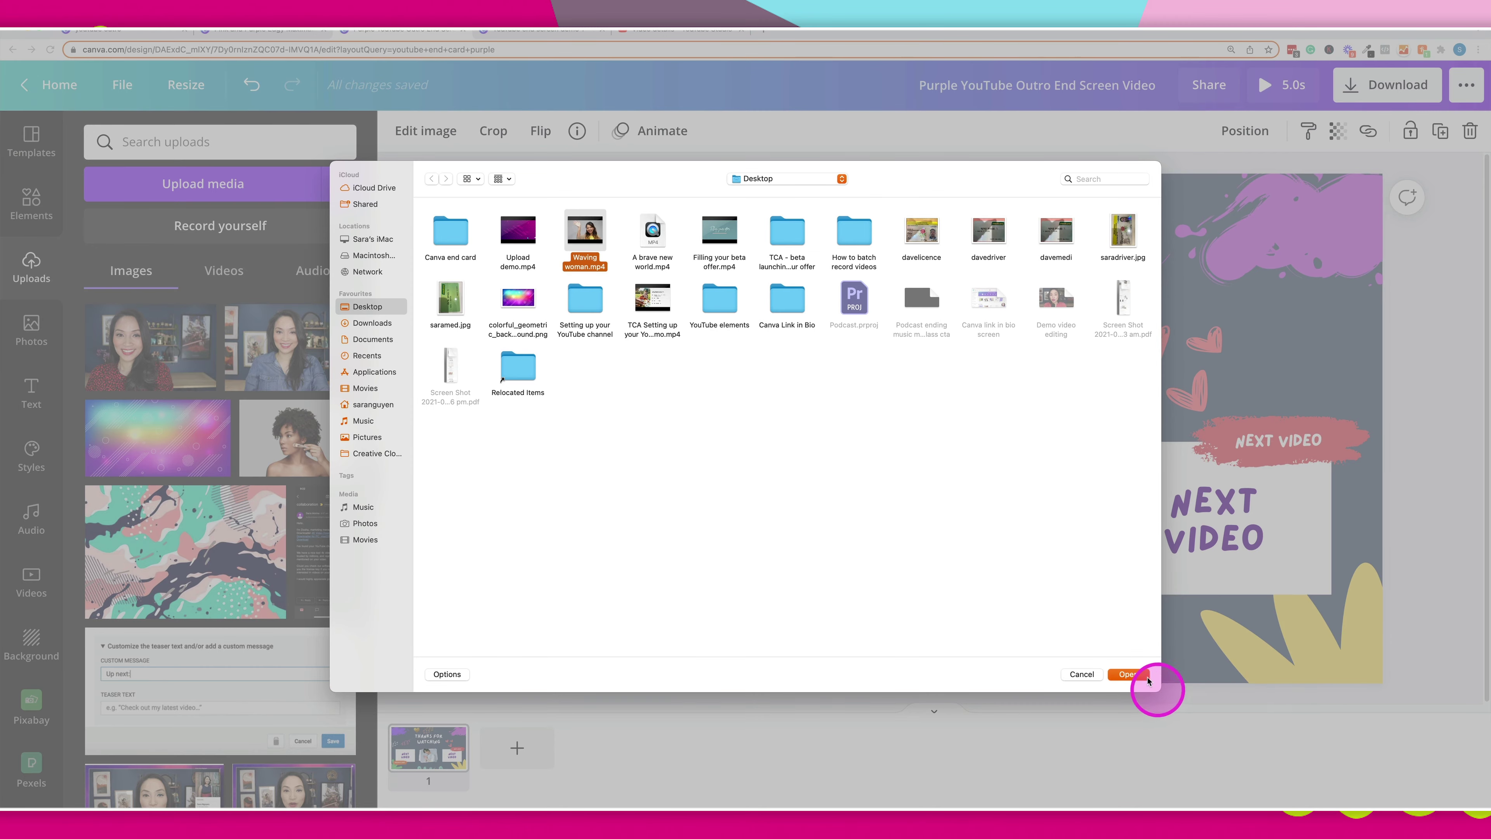
click(1129, 676)
click(222, 275)
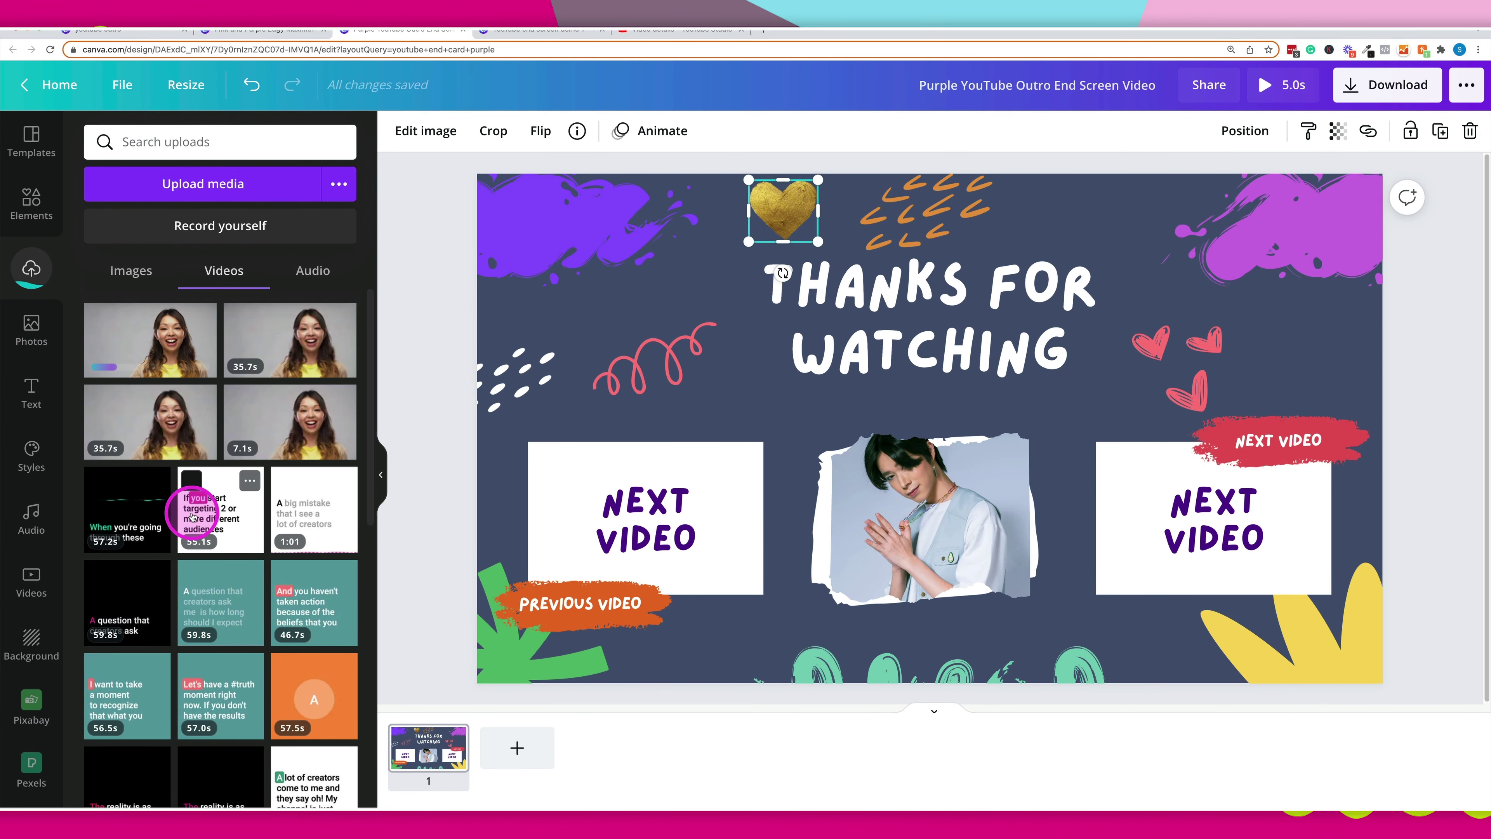
Step: Place the uploaded 35.7-second waving woman video in the torn-edge photo frame between the two "Next video" boxes
scroll(192, 515, down, 1)
click(454, 573)
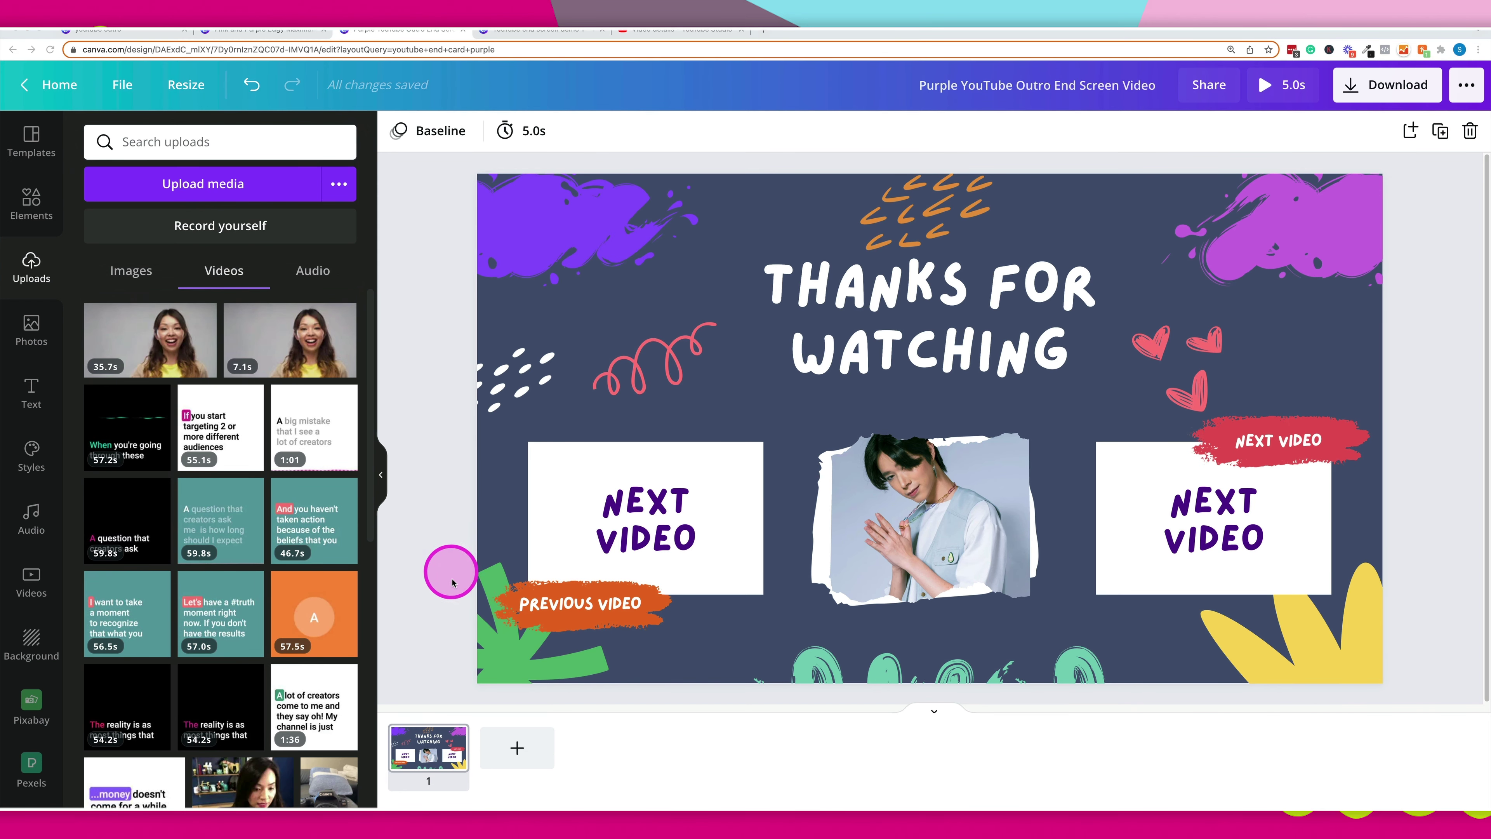
click(117, 351)
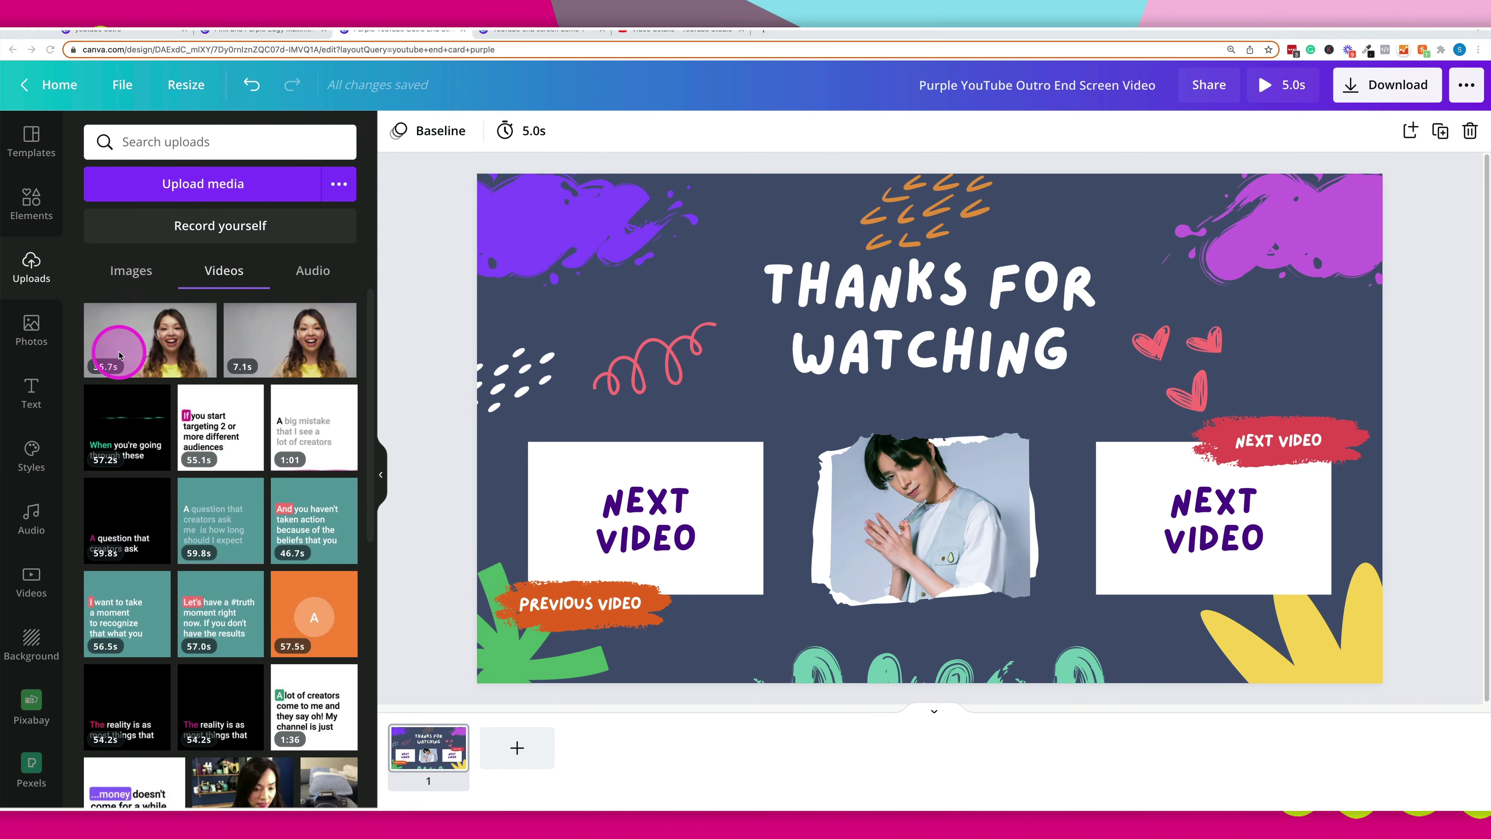
drag(119, 354, 894, 505)
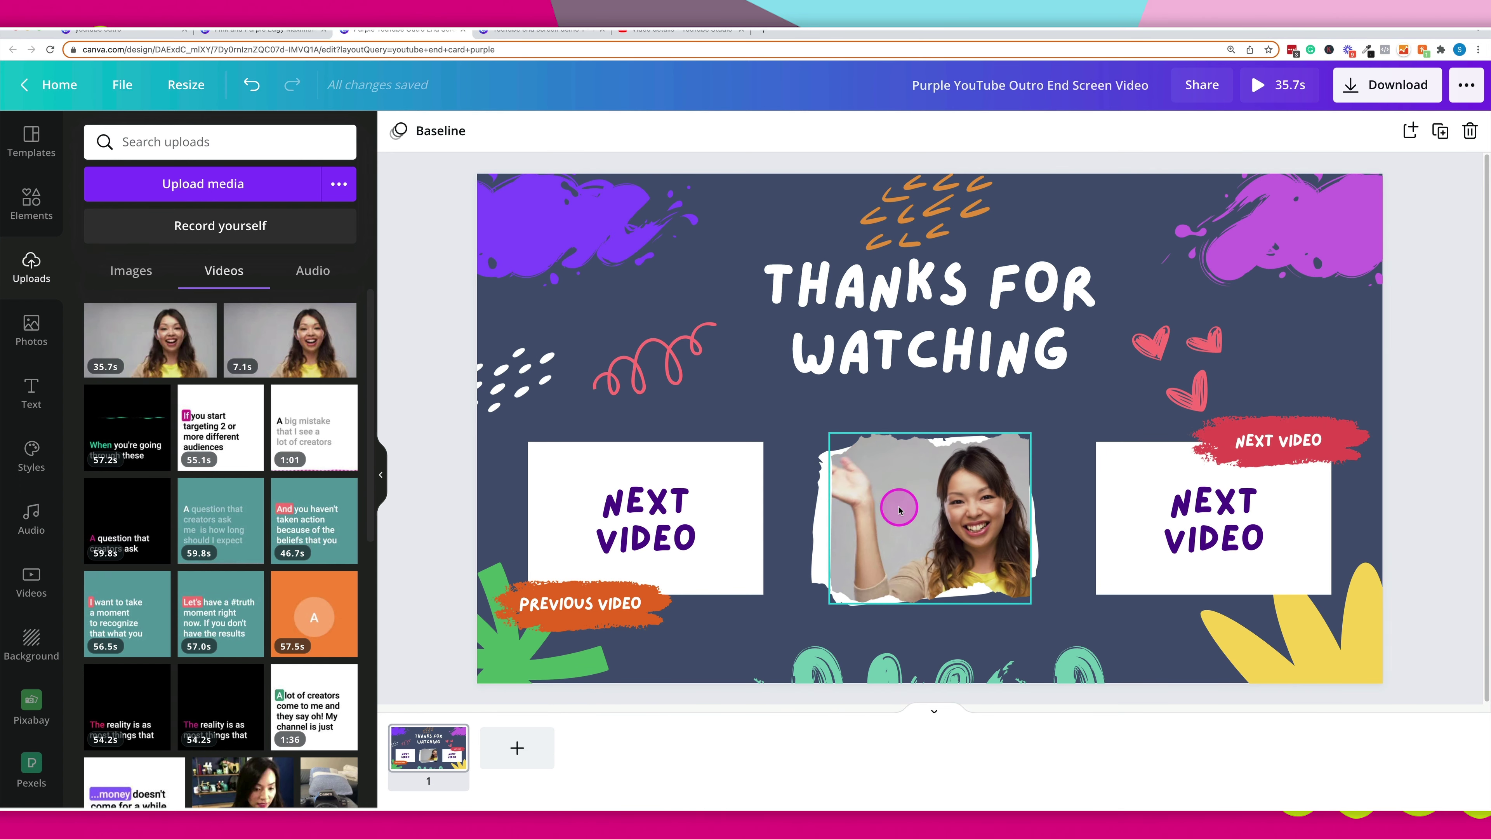
Step: Shift and slightly enlarge the waving woman video inside its frame so that her face is centred
double_click(899, 509)
drag(892, 507, 844, 509)
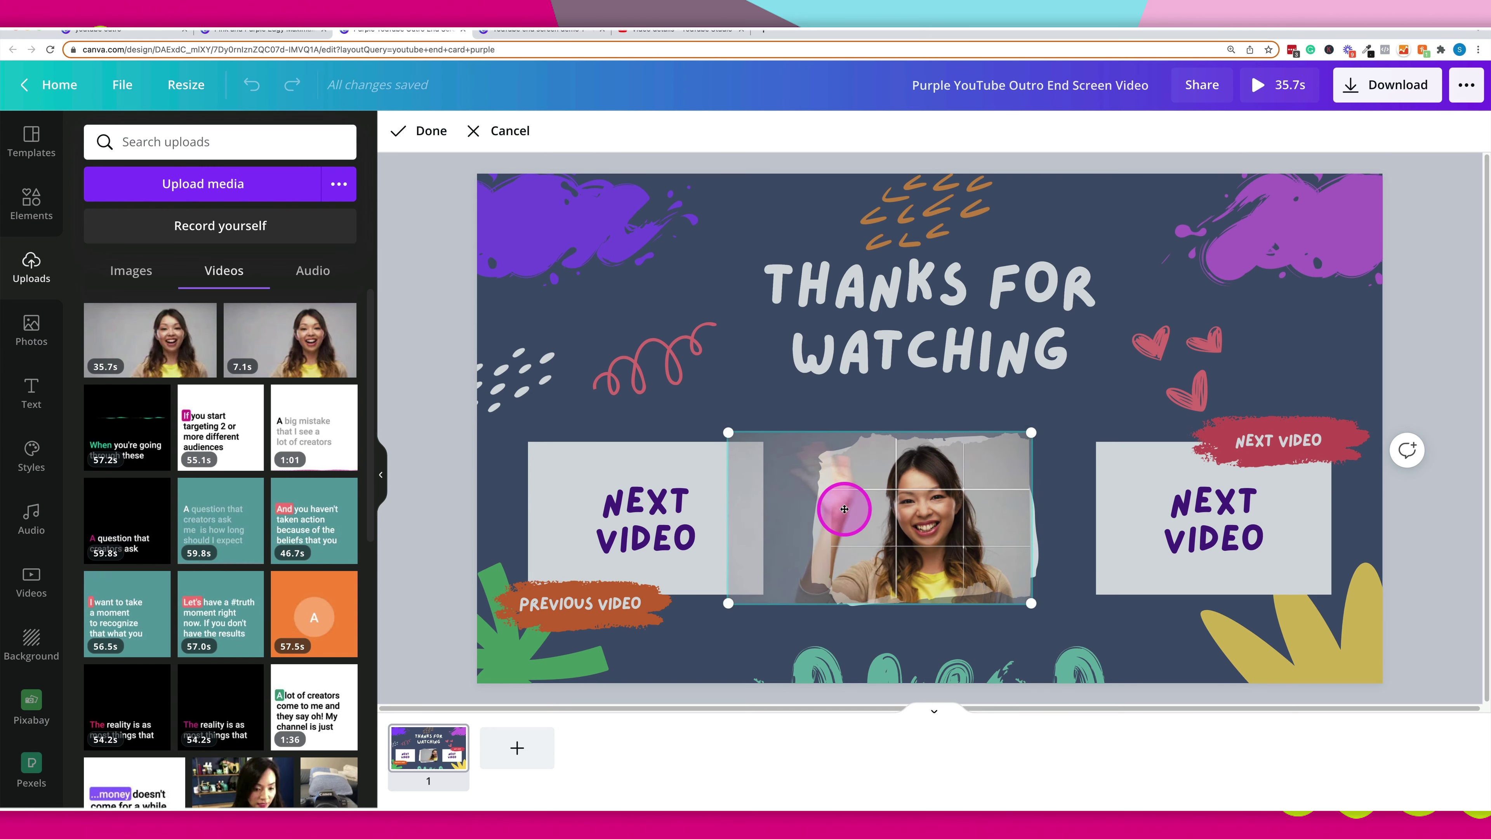
drag(725, 430, 697, 415)
drag(873, 501, 899, 531)
click(486, 534)
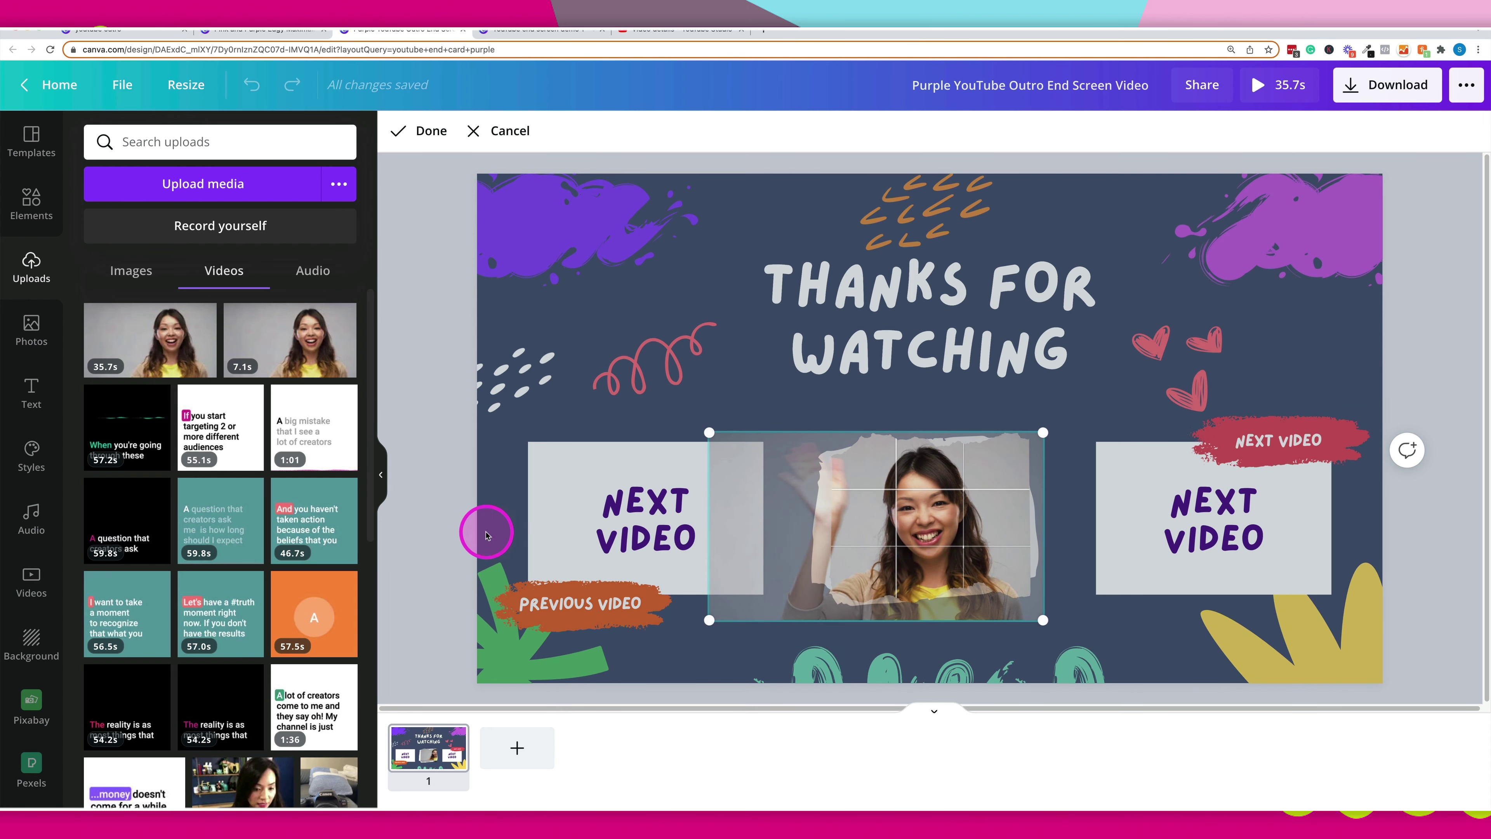
click(1437, 552)
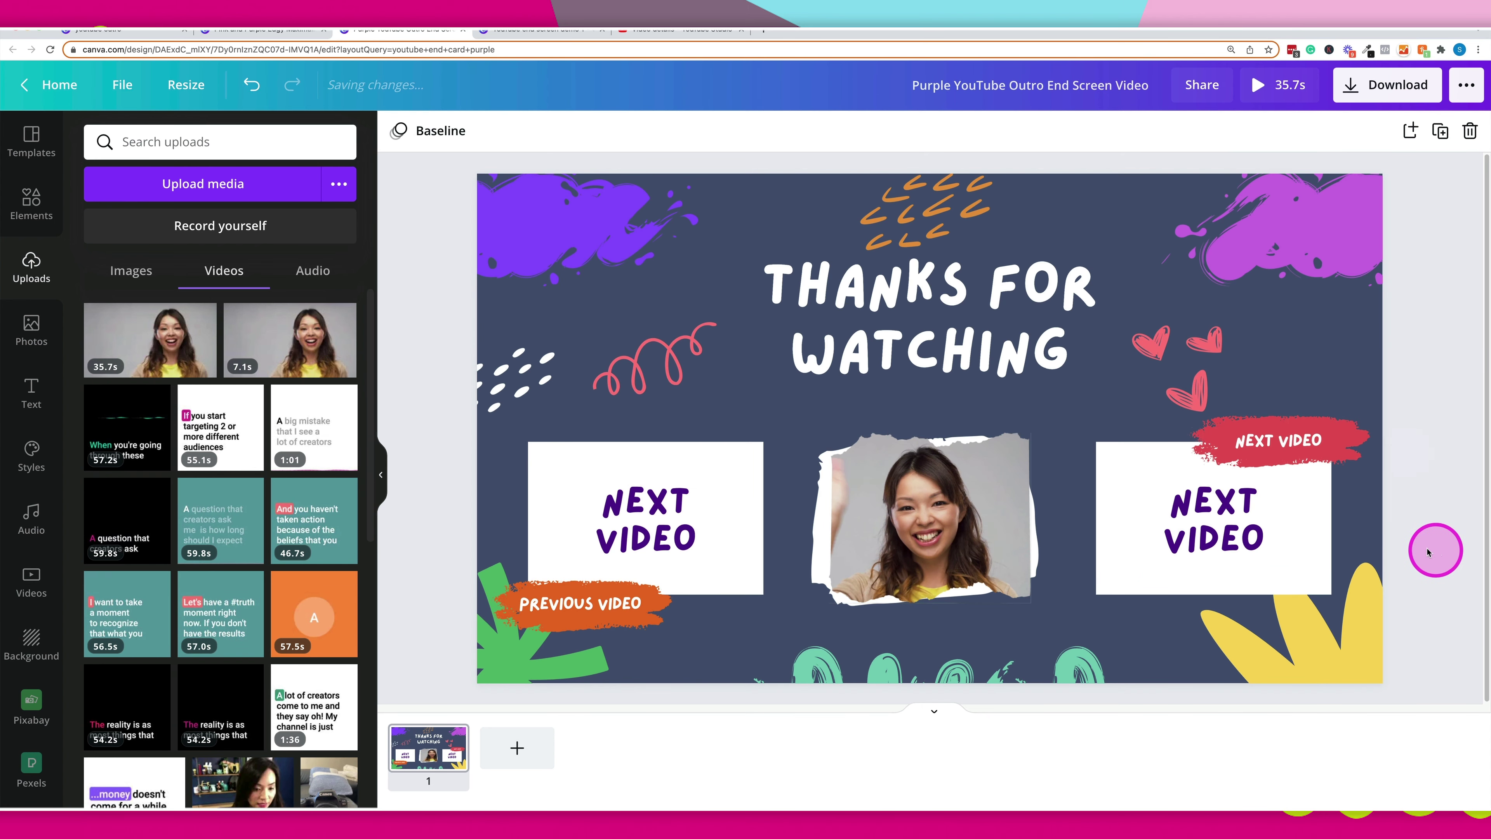
key(ctrl+z)
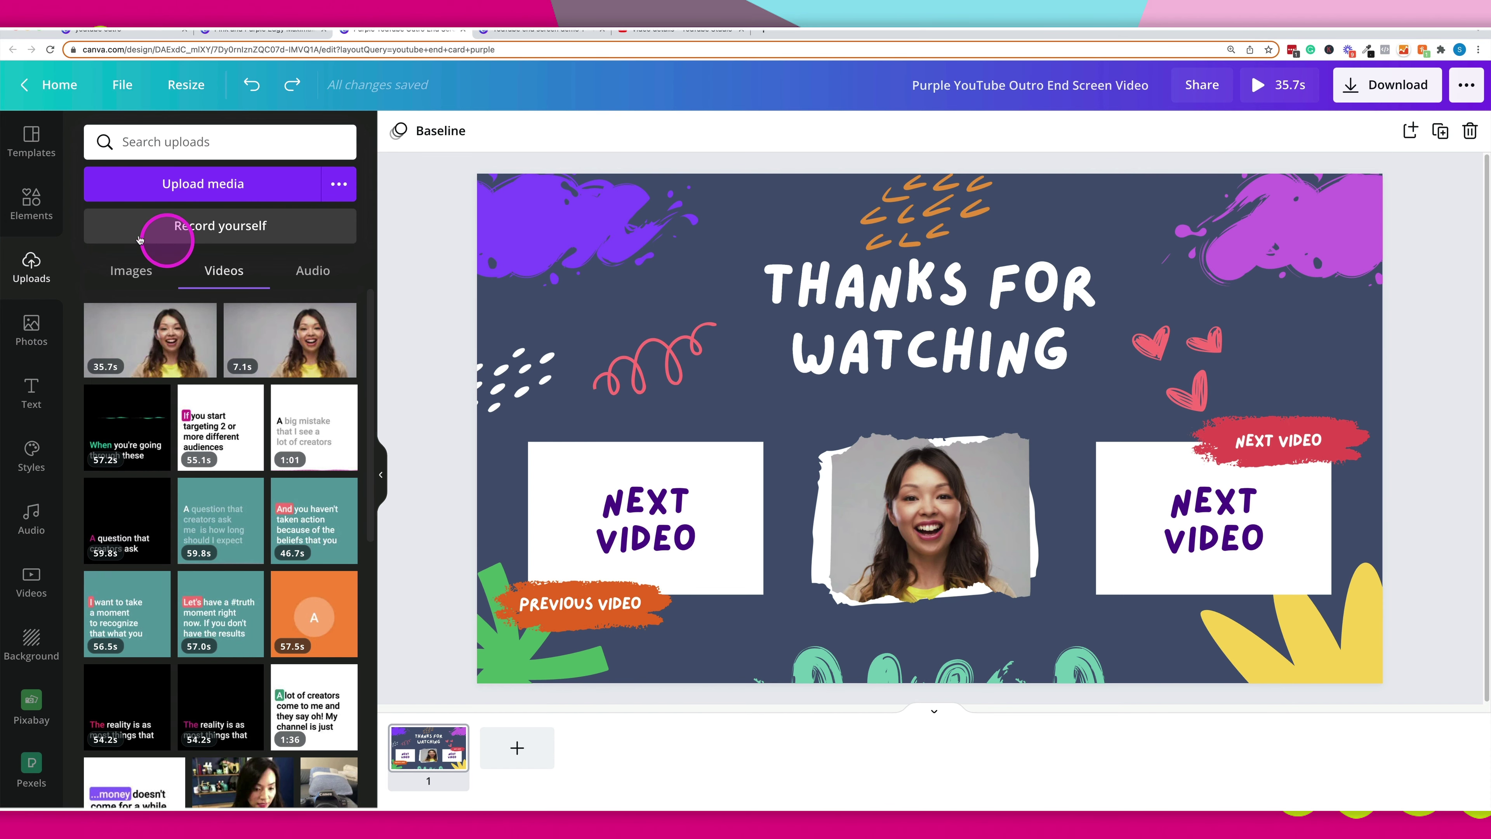
Step: Find the Frames collection in the elements library, add a rounded blob frame, shrink it, and place it over the purple splash beside the heading
click(31, 203)
click(215, 147)
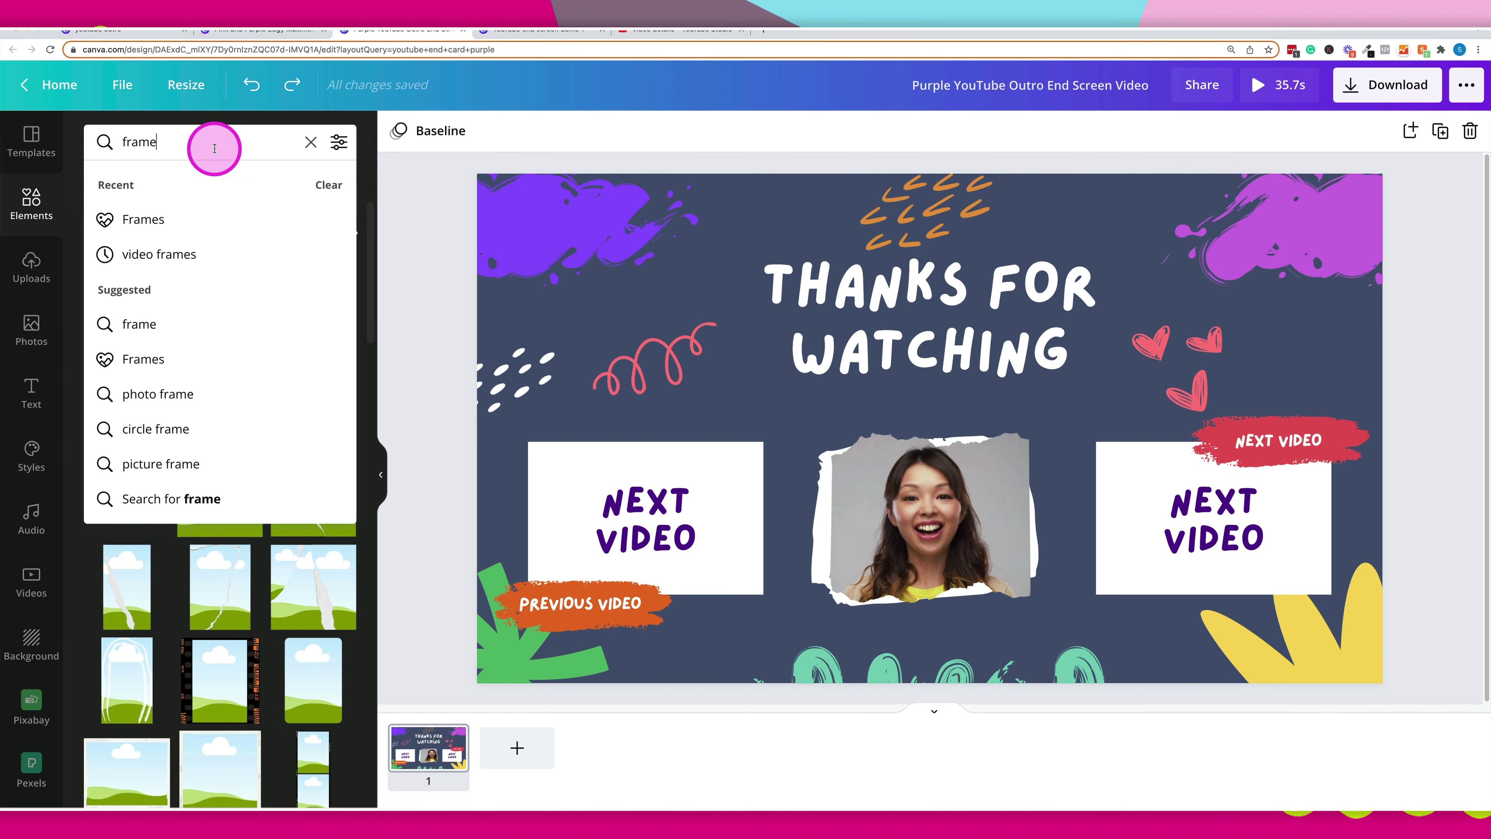
click(204, 228)
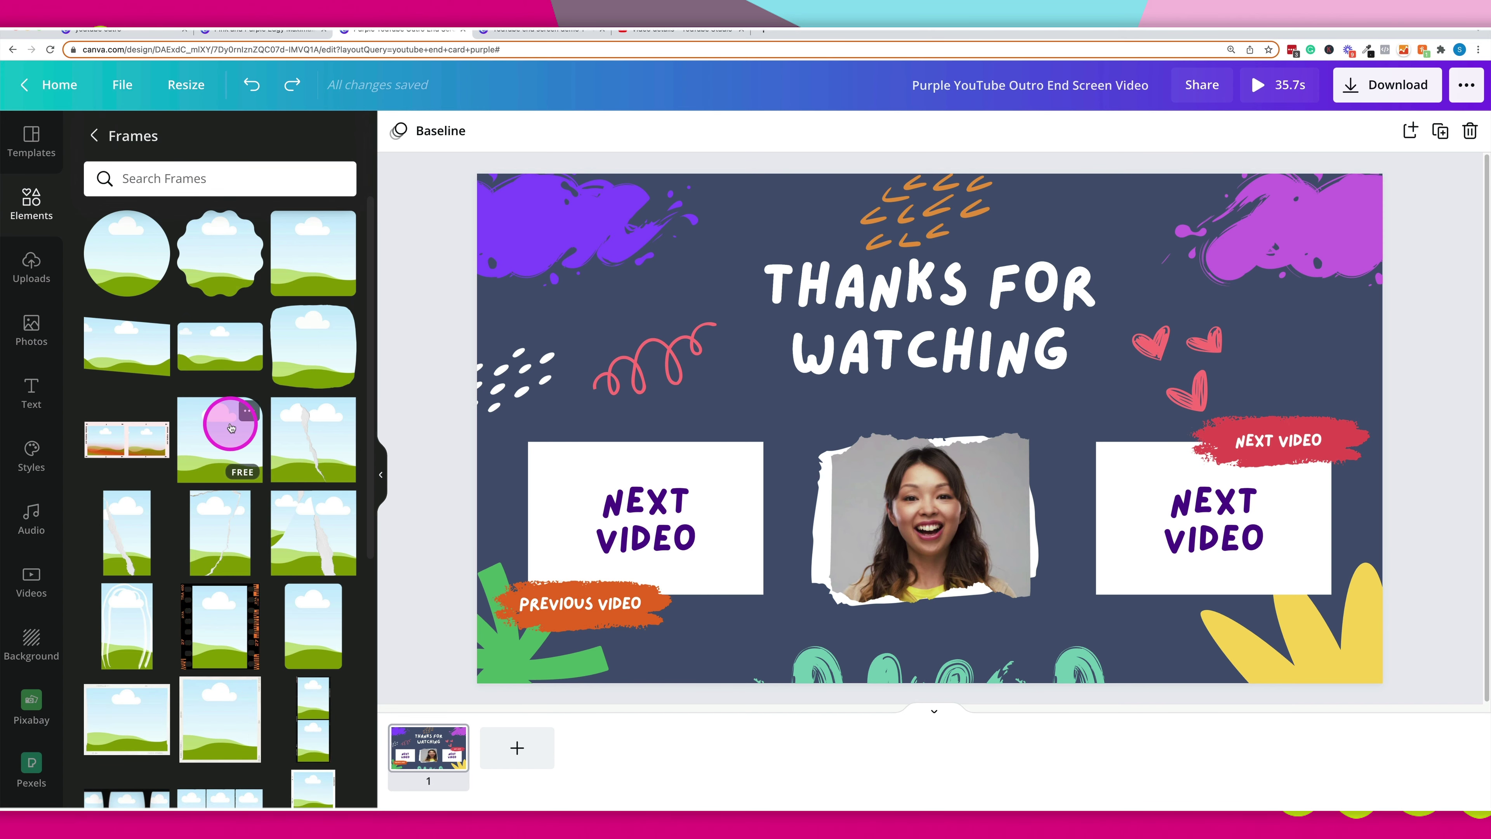
scroll(226, 419, down, 2)
scroll(231, 623, down, 5)
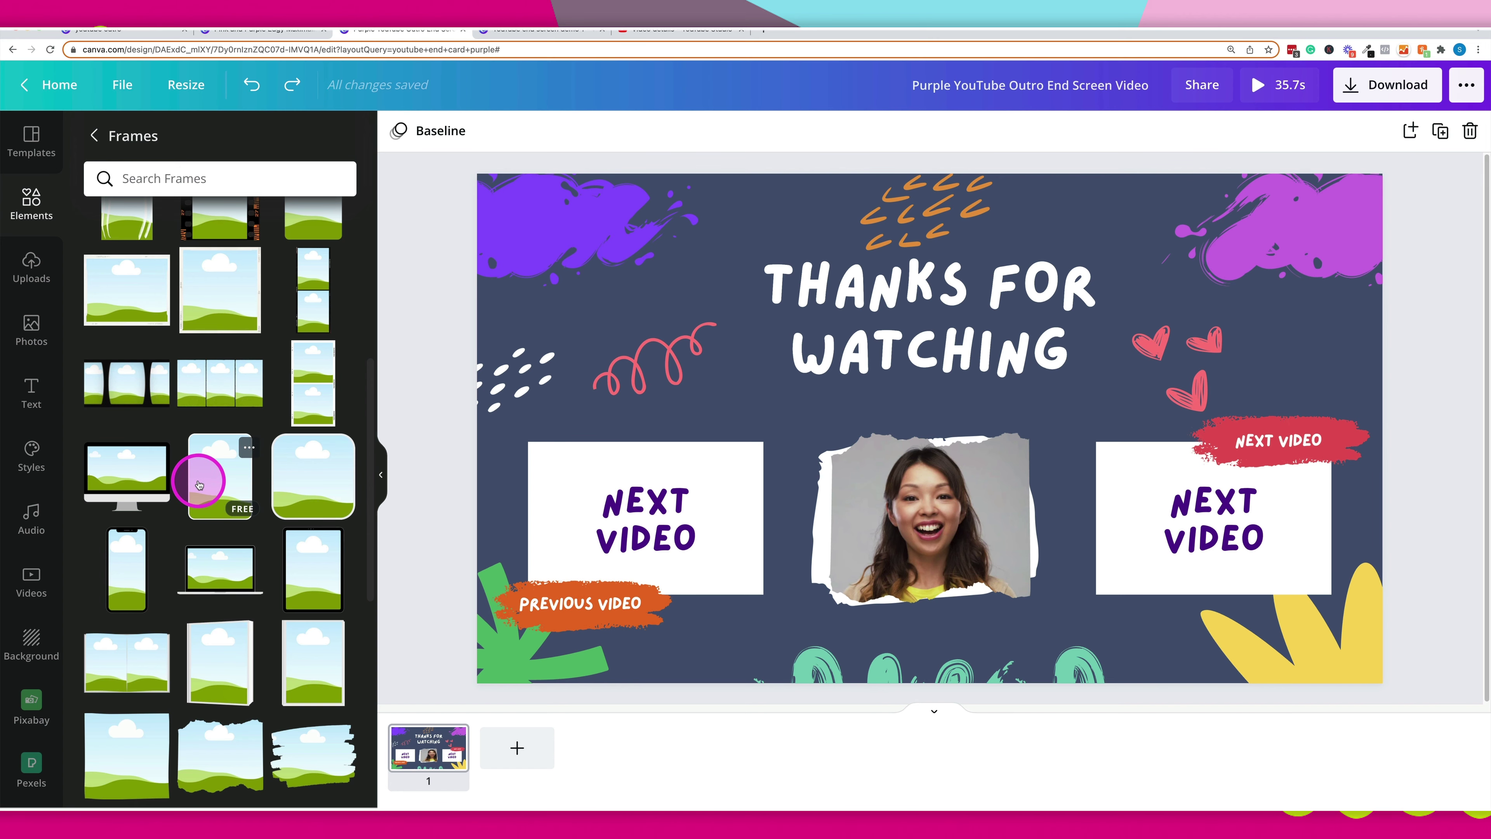
scroll(198, 483, down, 1)
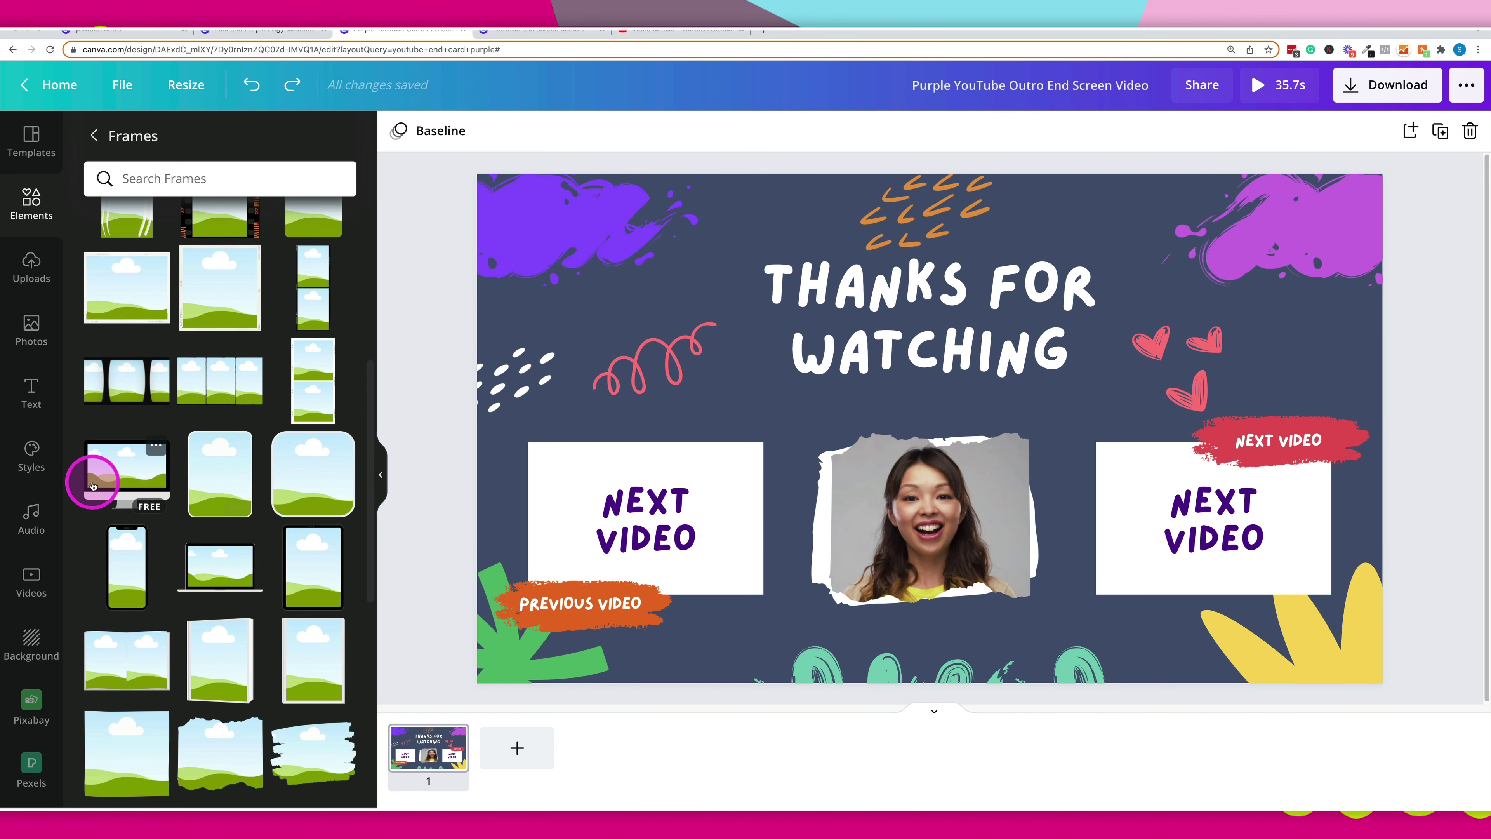
scroll(92, 485, down, 6)
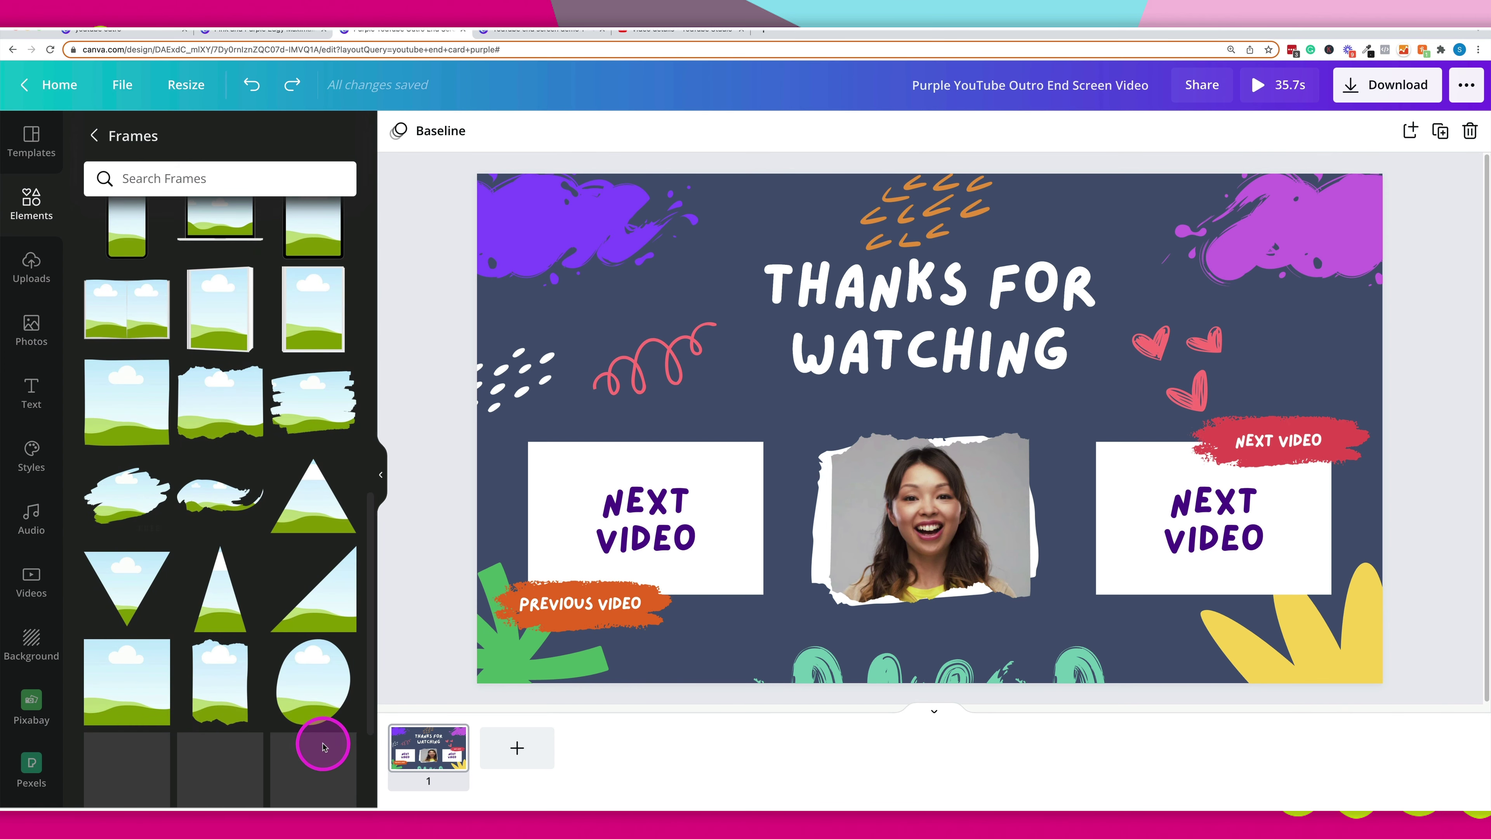
scroll(314, 702, down, 7)
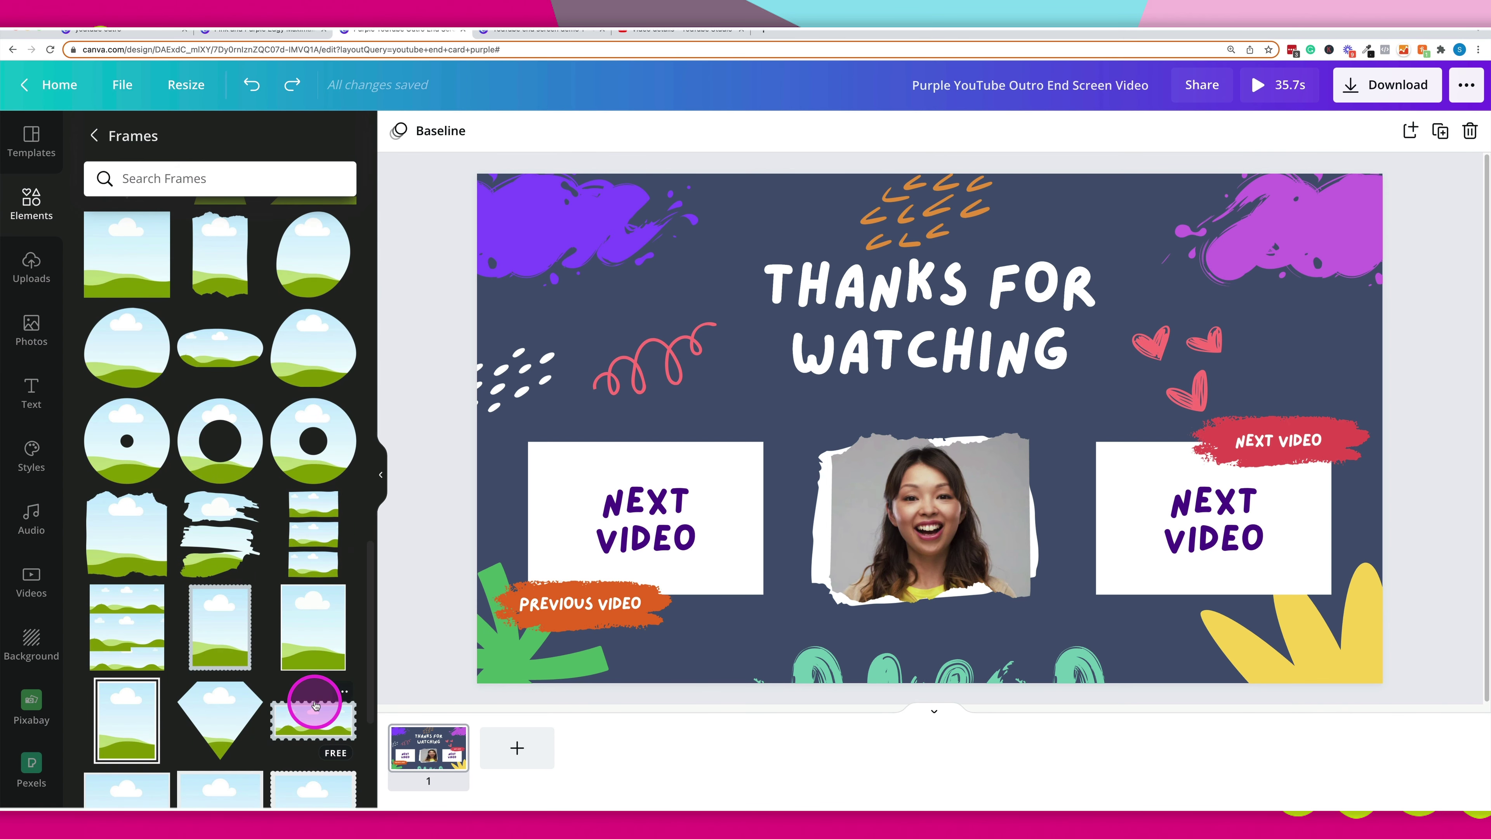
click(297, 354)
drag(1073, 573, 942, 437)
drag(832, 360, 593, 298)
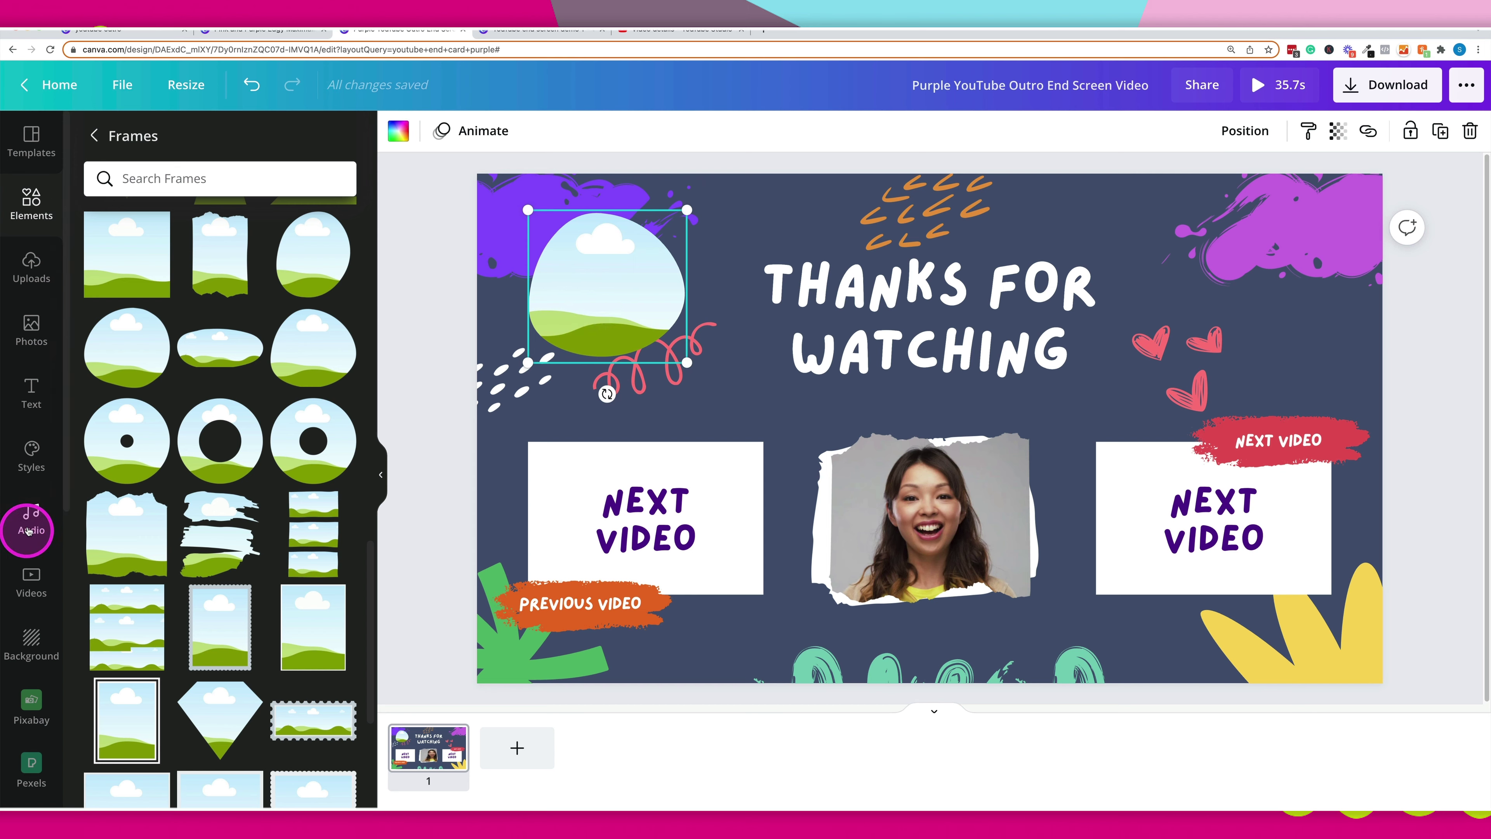
Step: Fill the blob frame with the recently used 27-second business presentation stock video and pause its playback
click(29, 579)
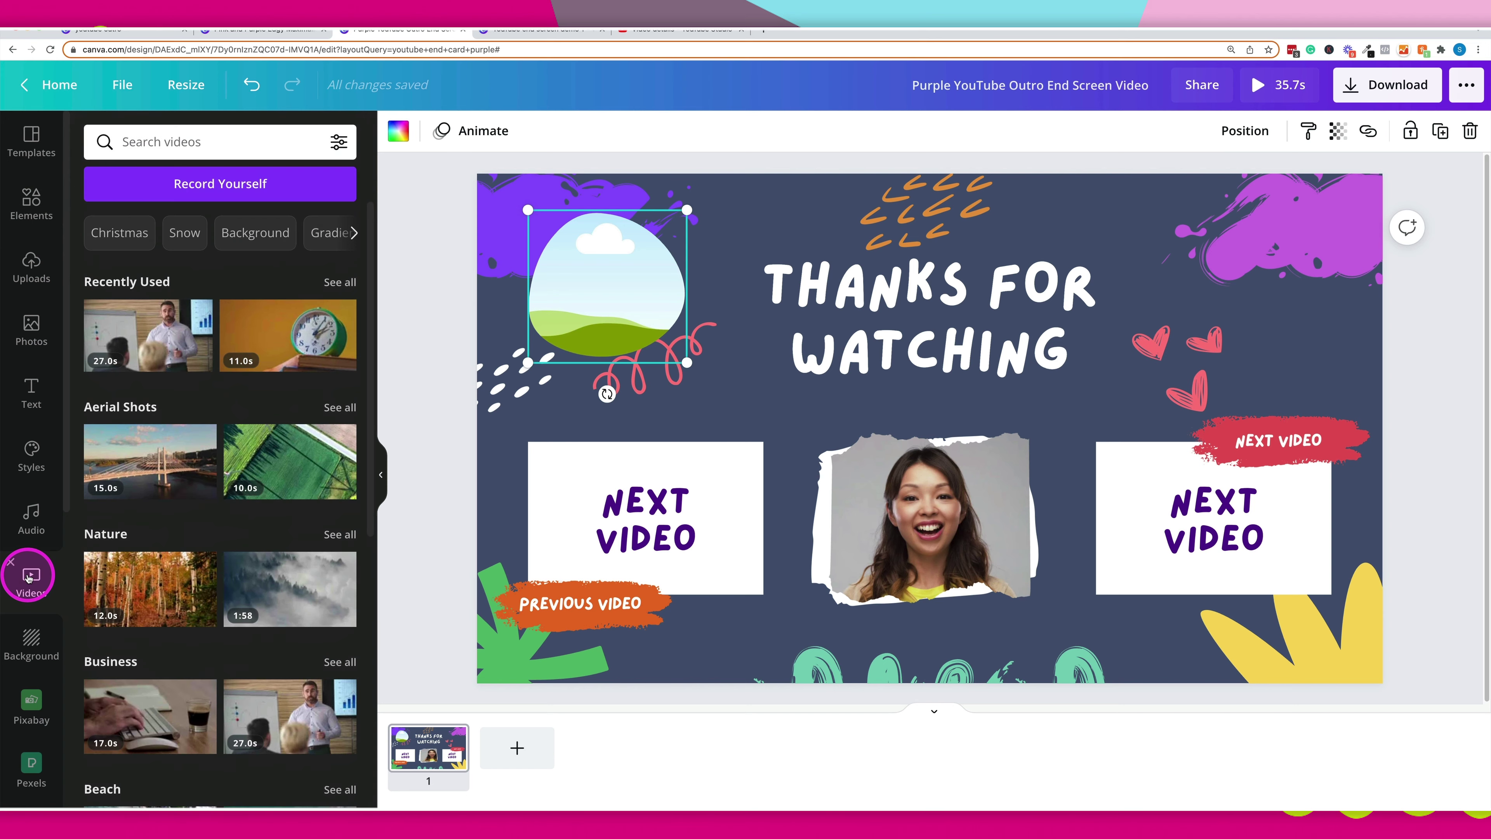
drag(146, 335, 587, 285)
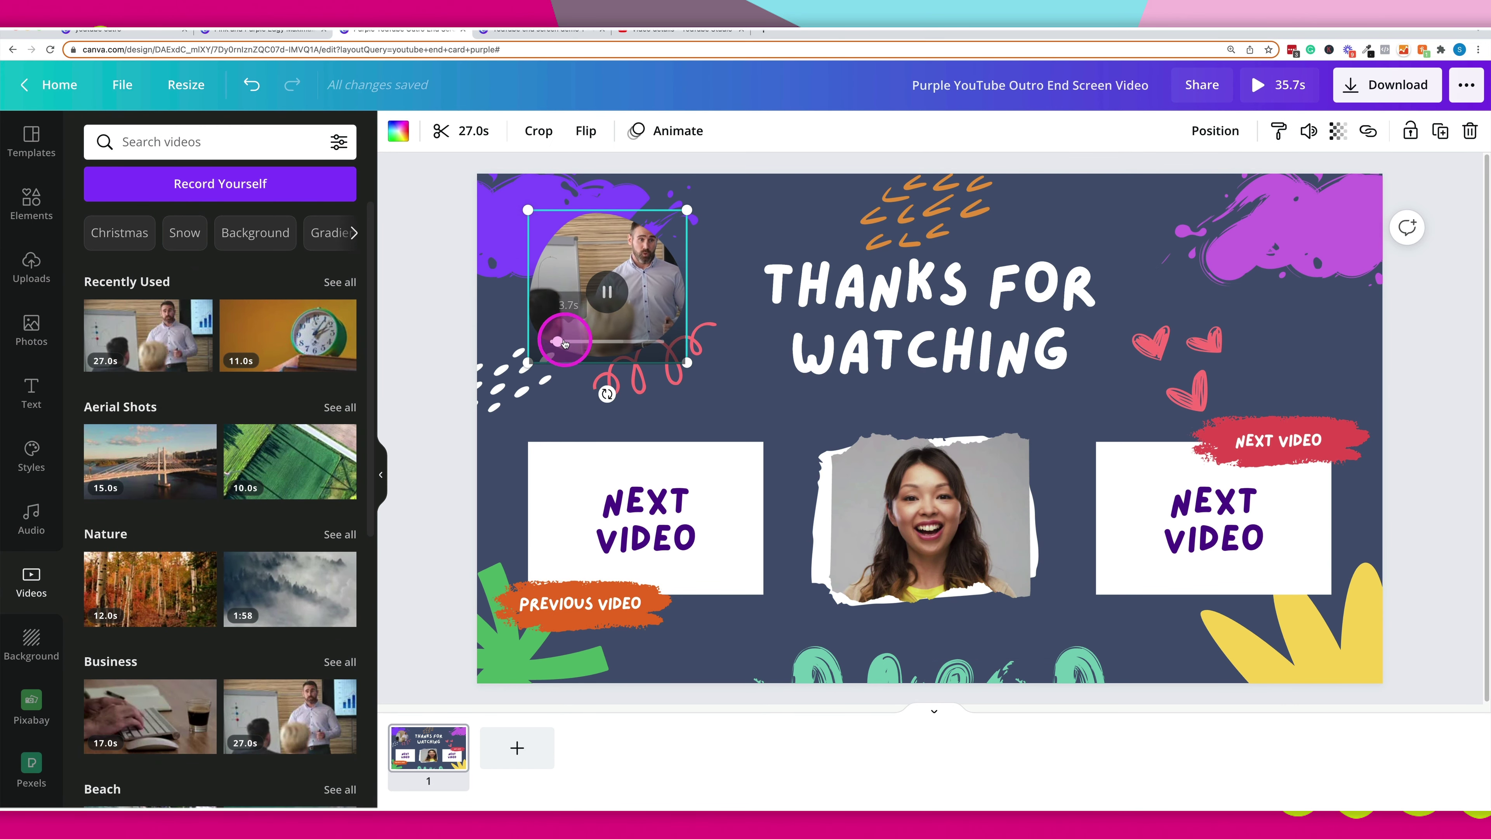
click(623, 288)
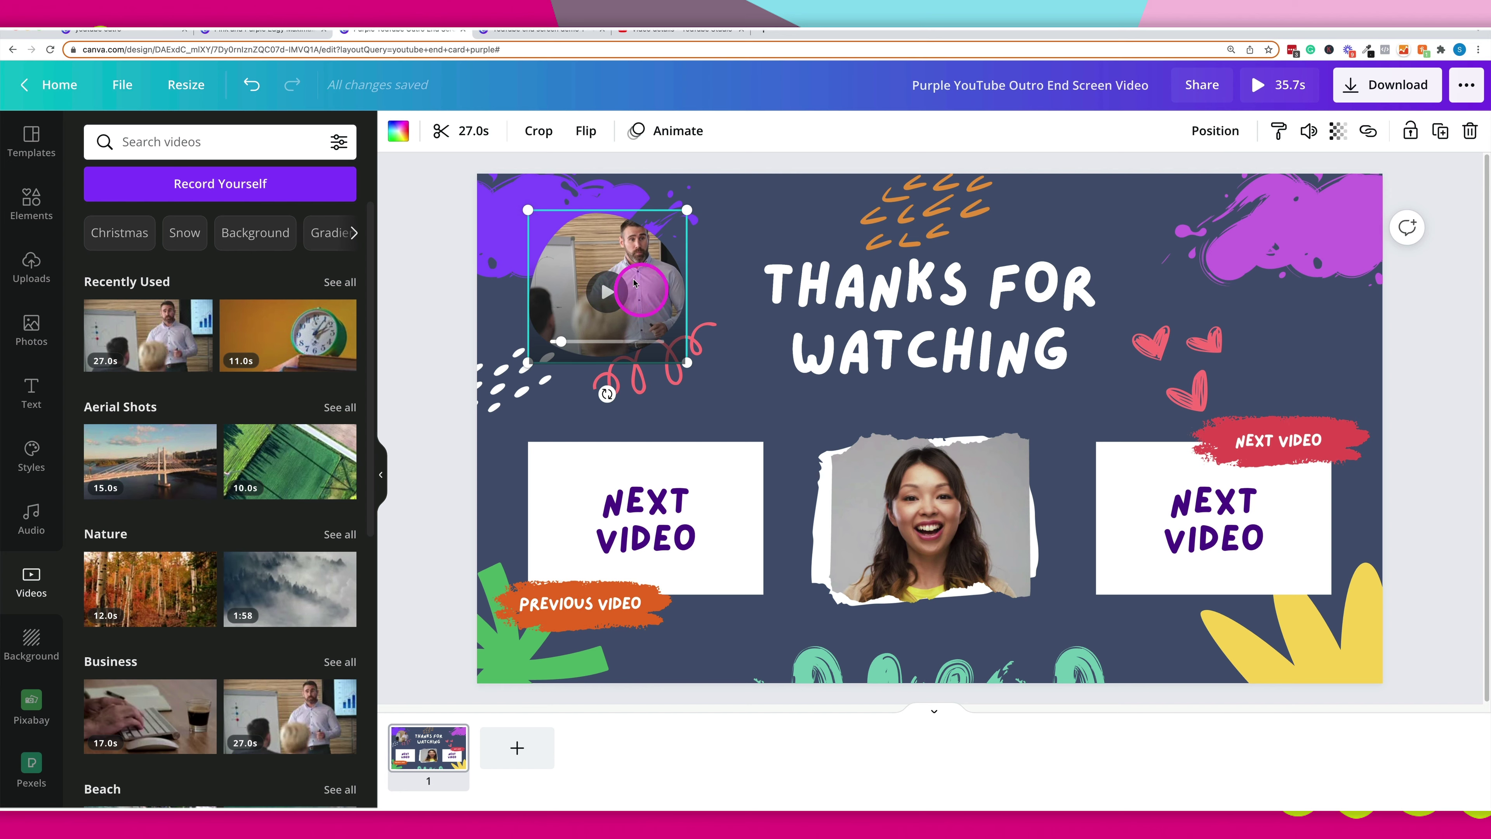
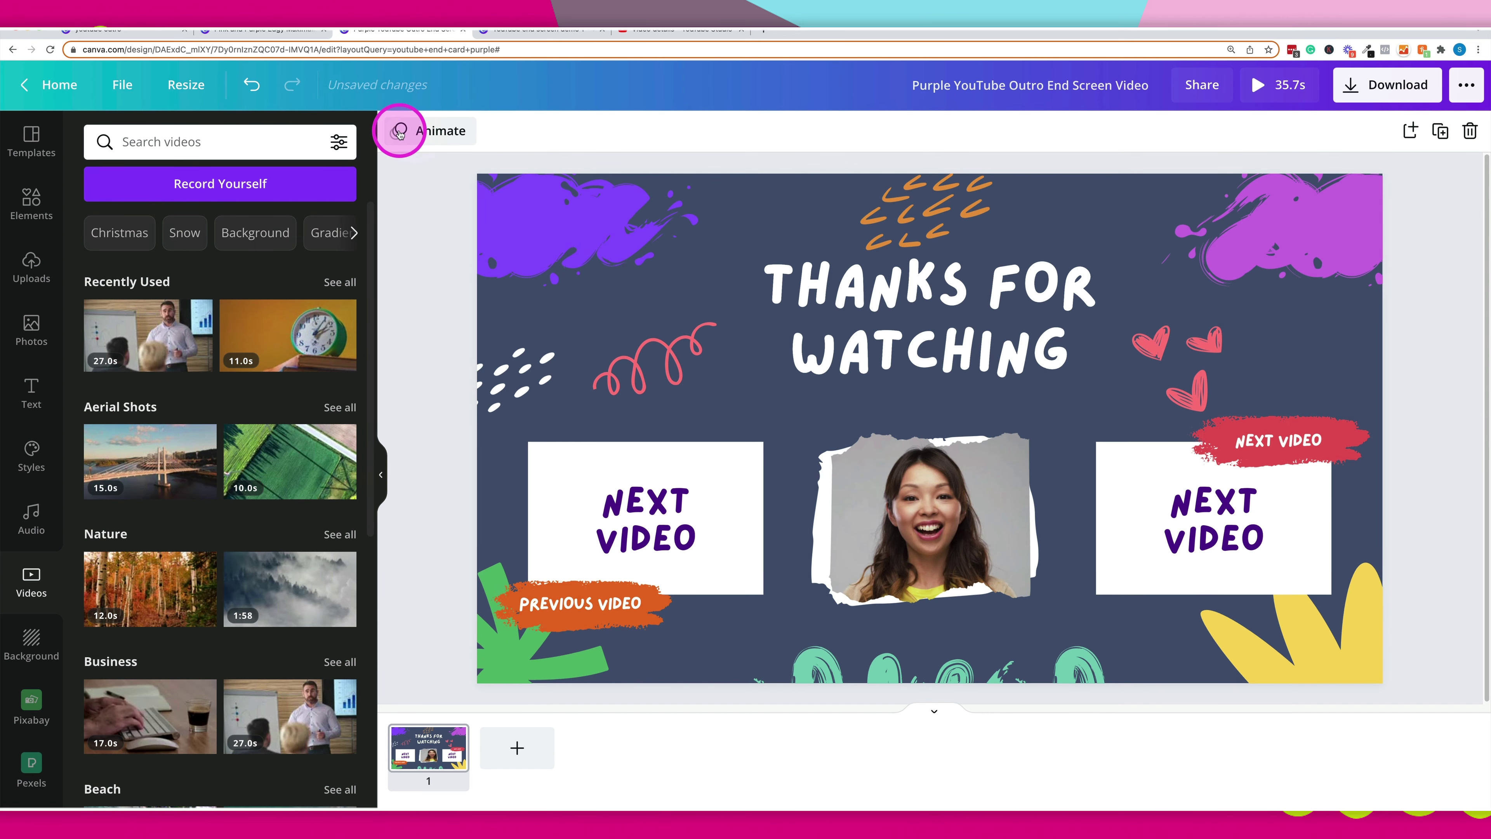
Step: Preview the page animations Simple, Pan, Stomp, Pop and Block on the end screen
click(412, 138)
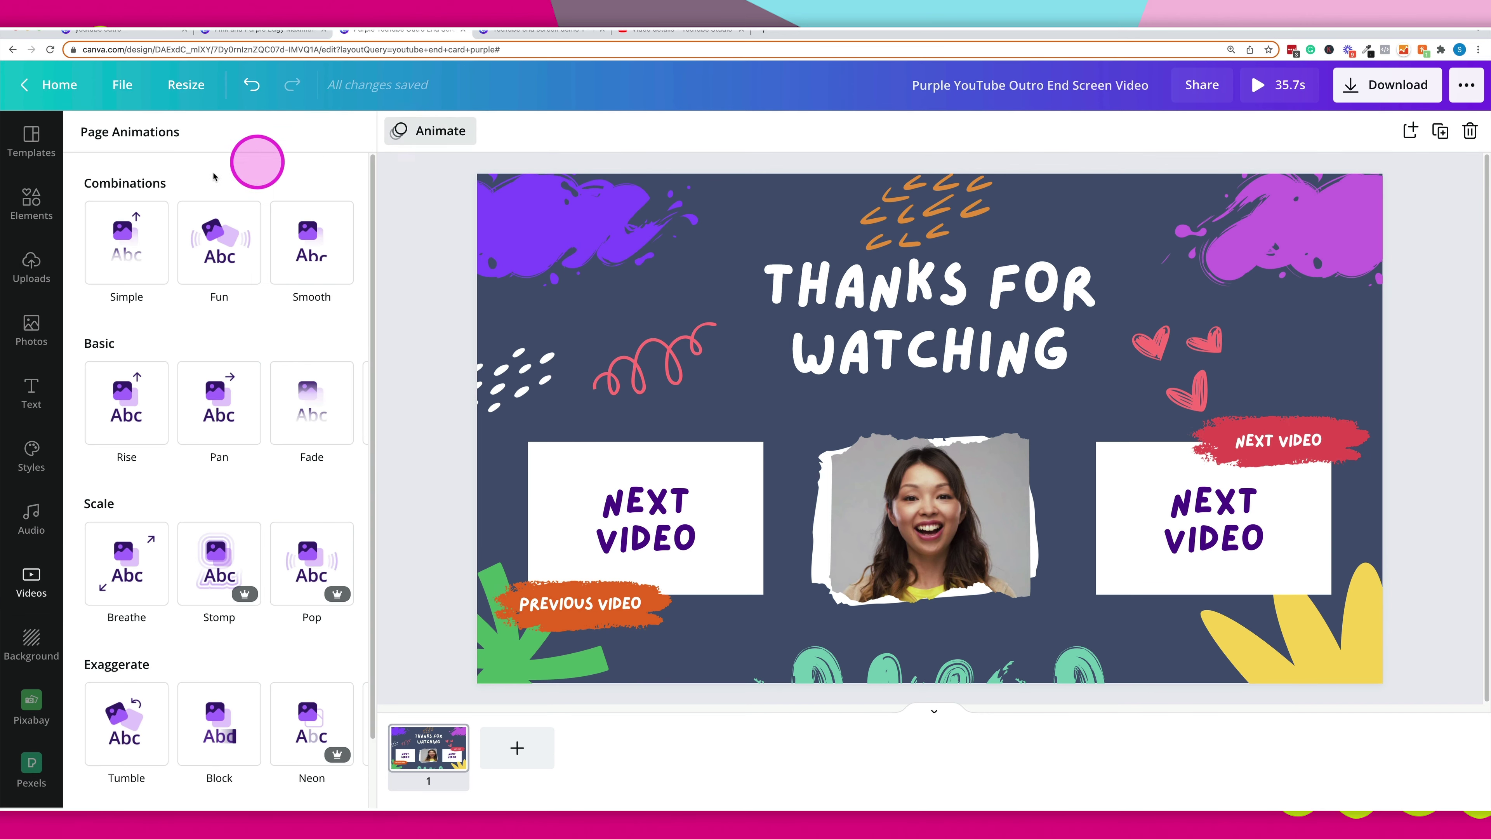
click(127, 232)
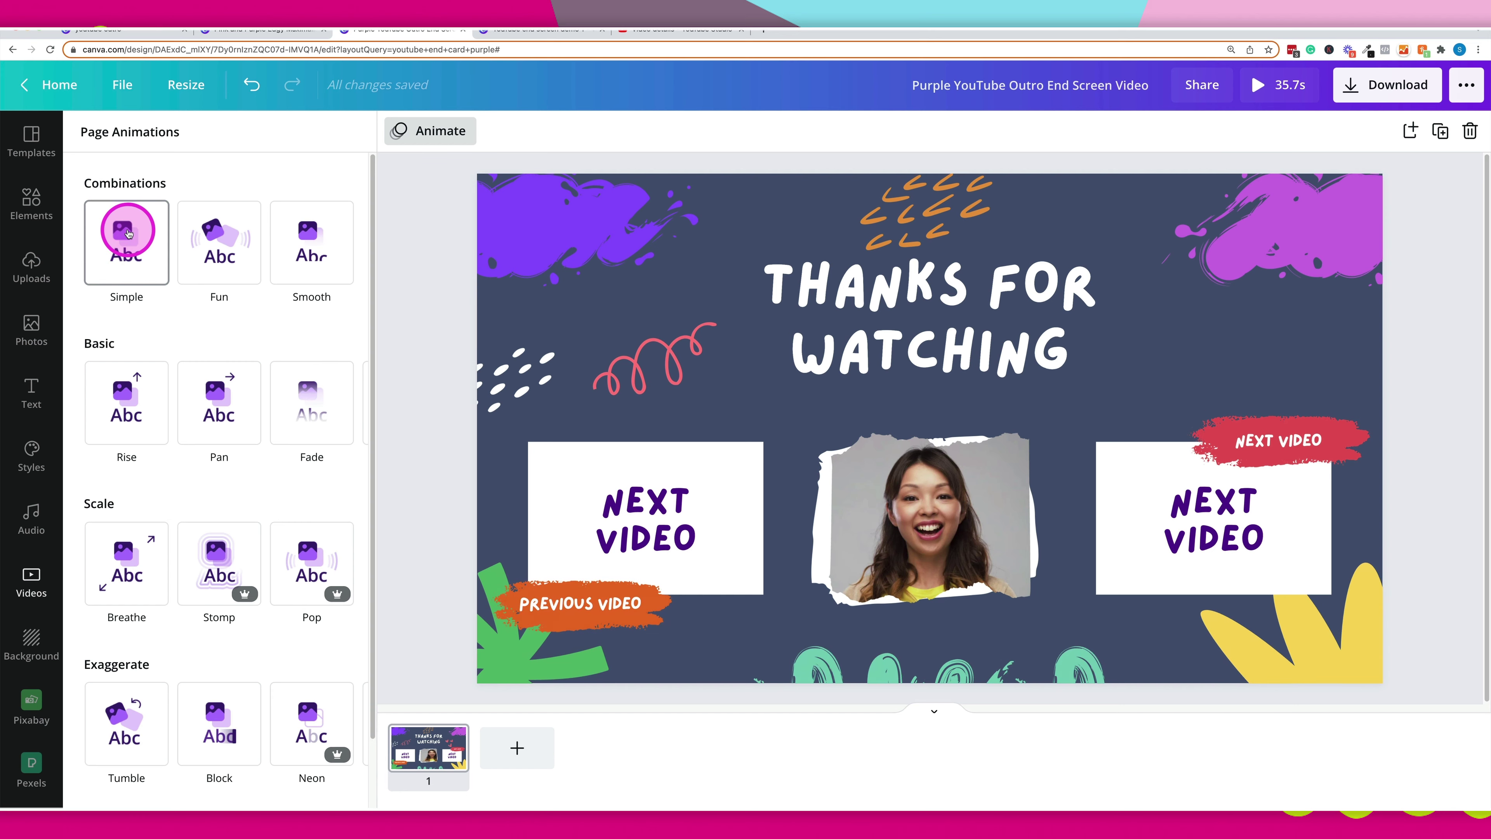
click(218, 412)
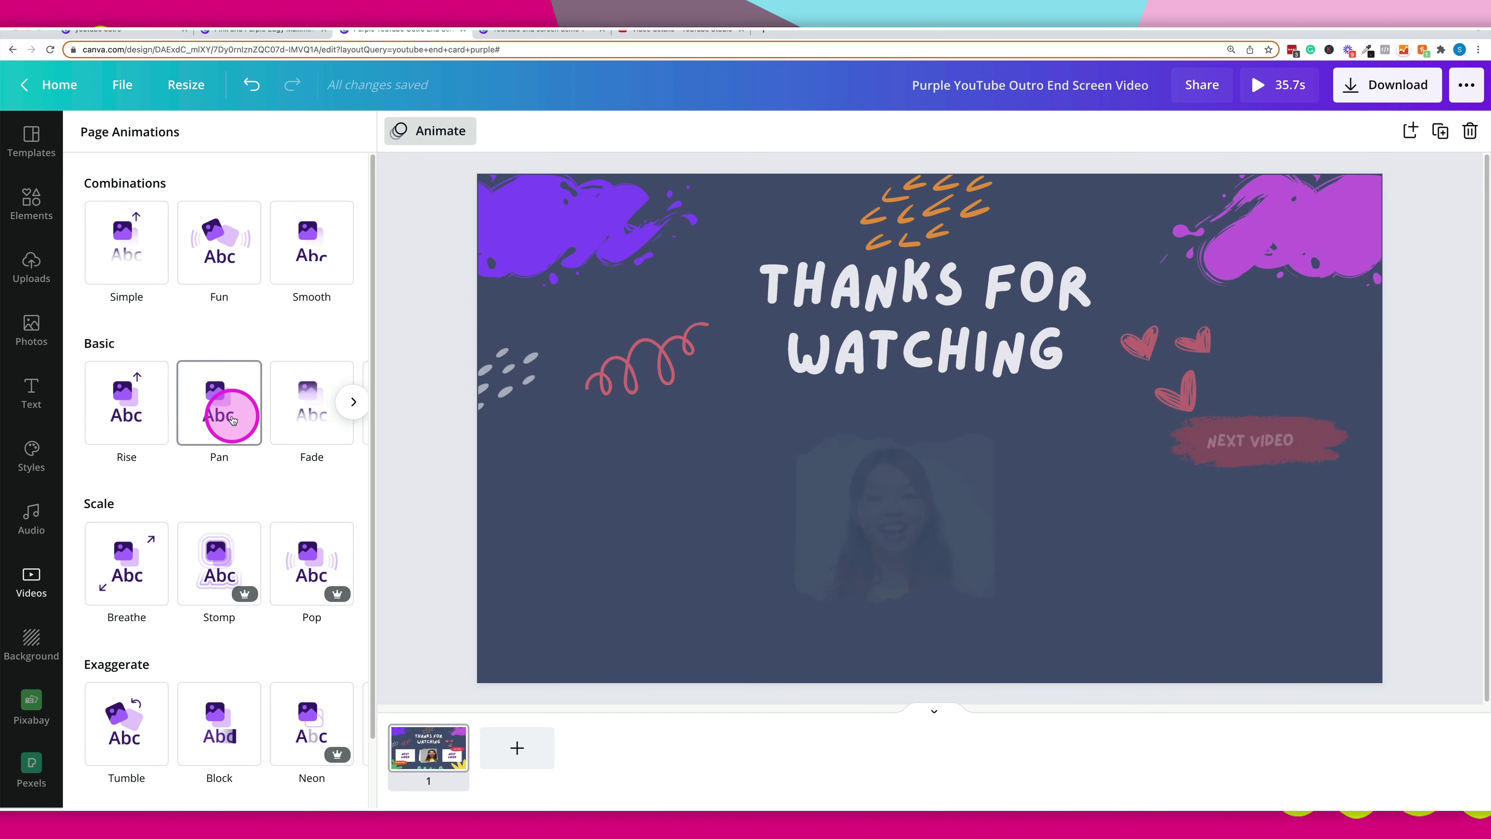
click(222, 548)
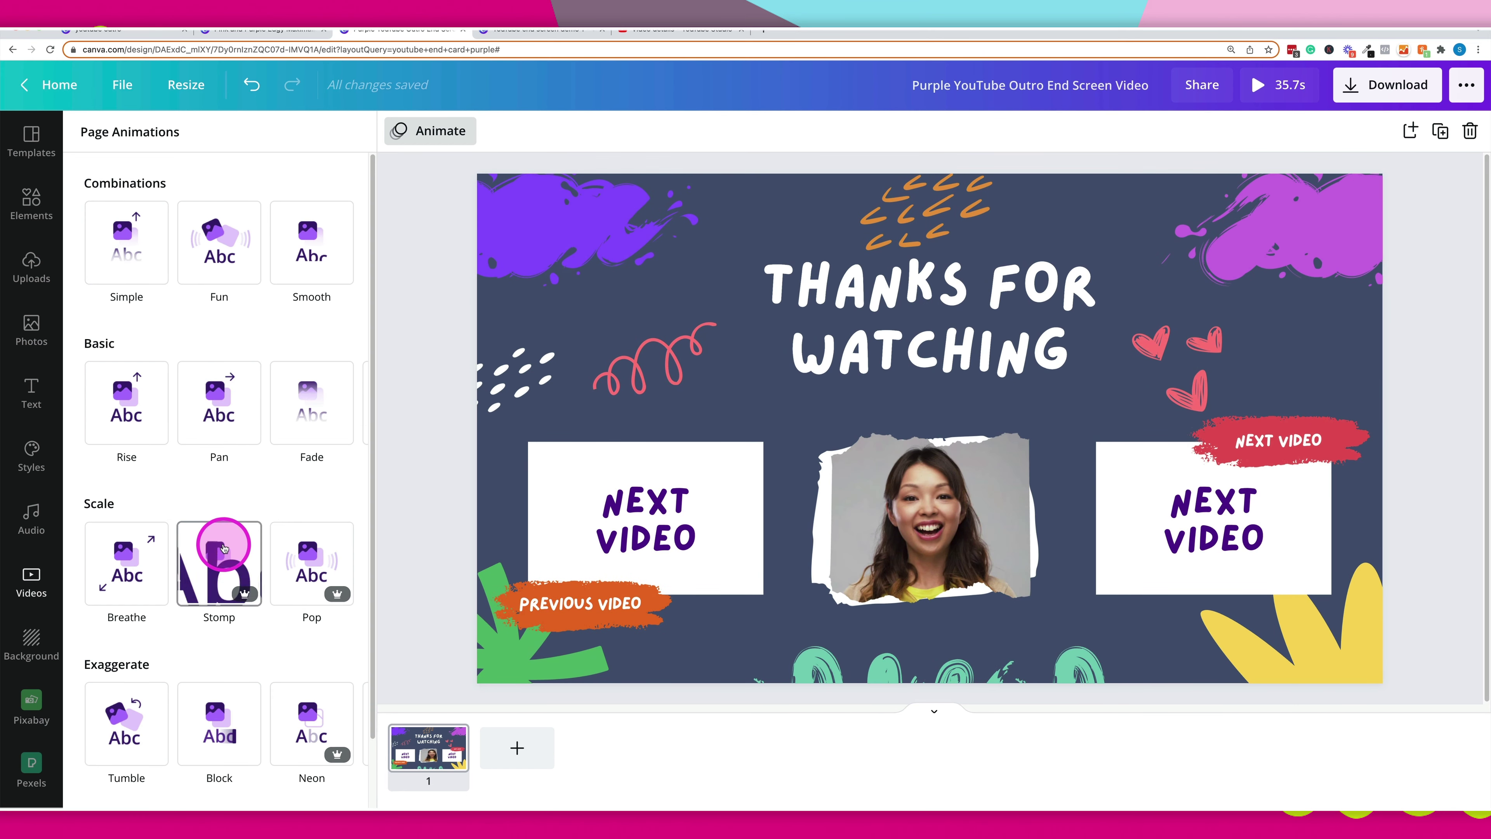
click(290, 574)
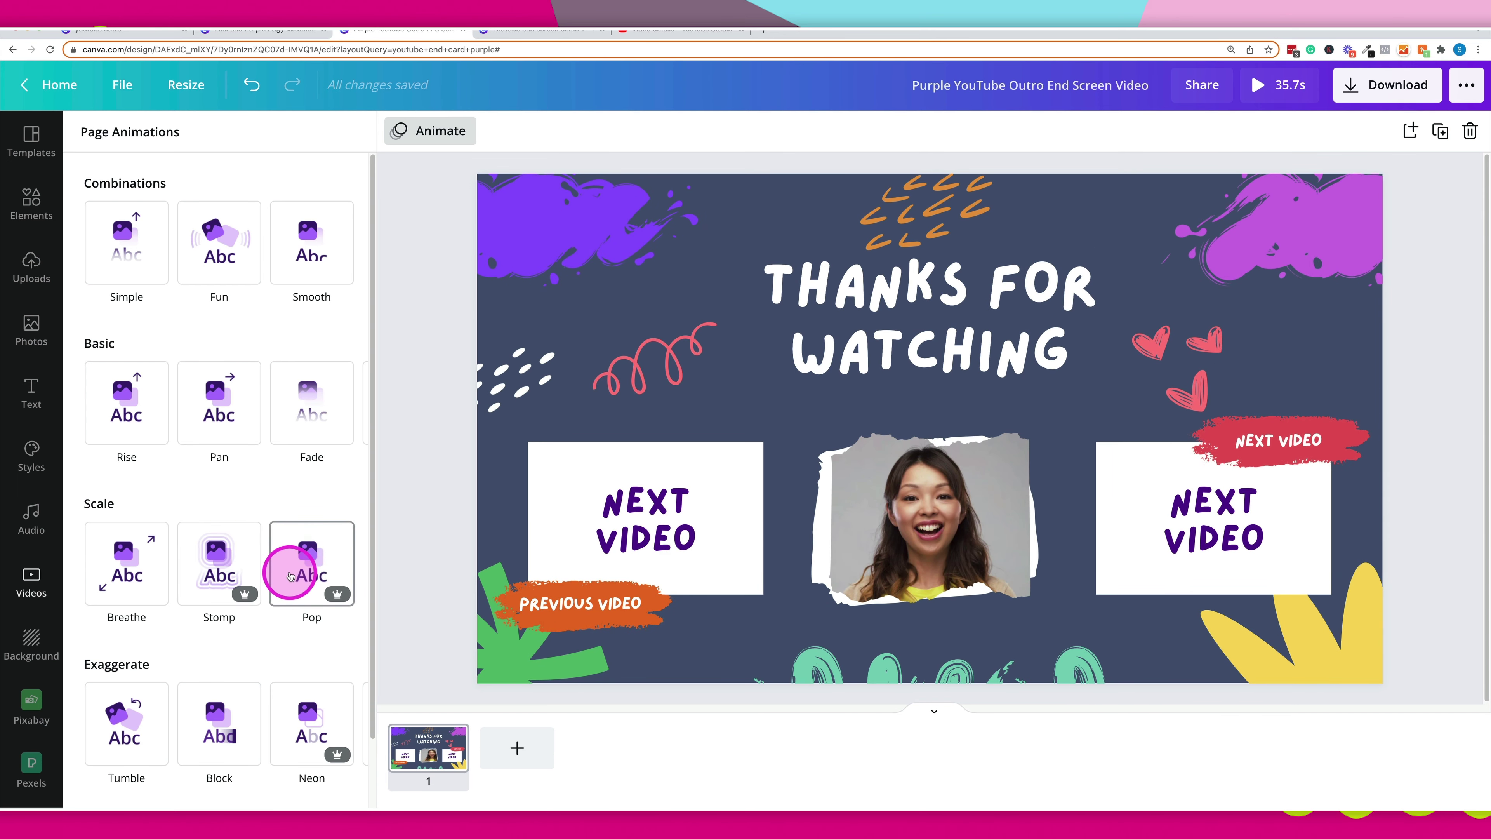
scroll(290, 575, down, 2)
click(218, 616)
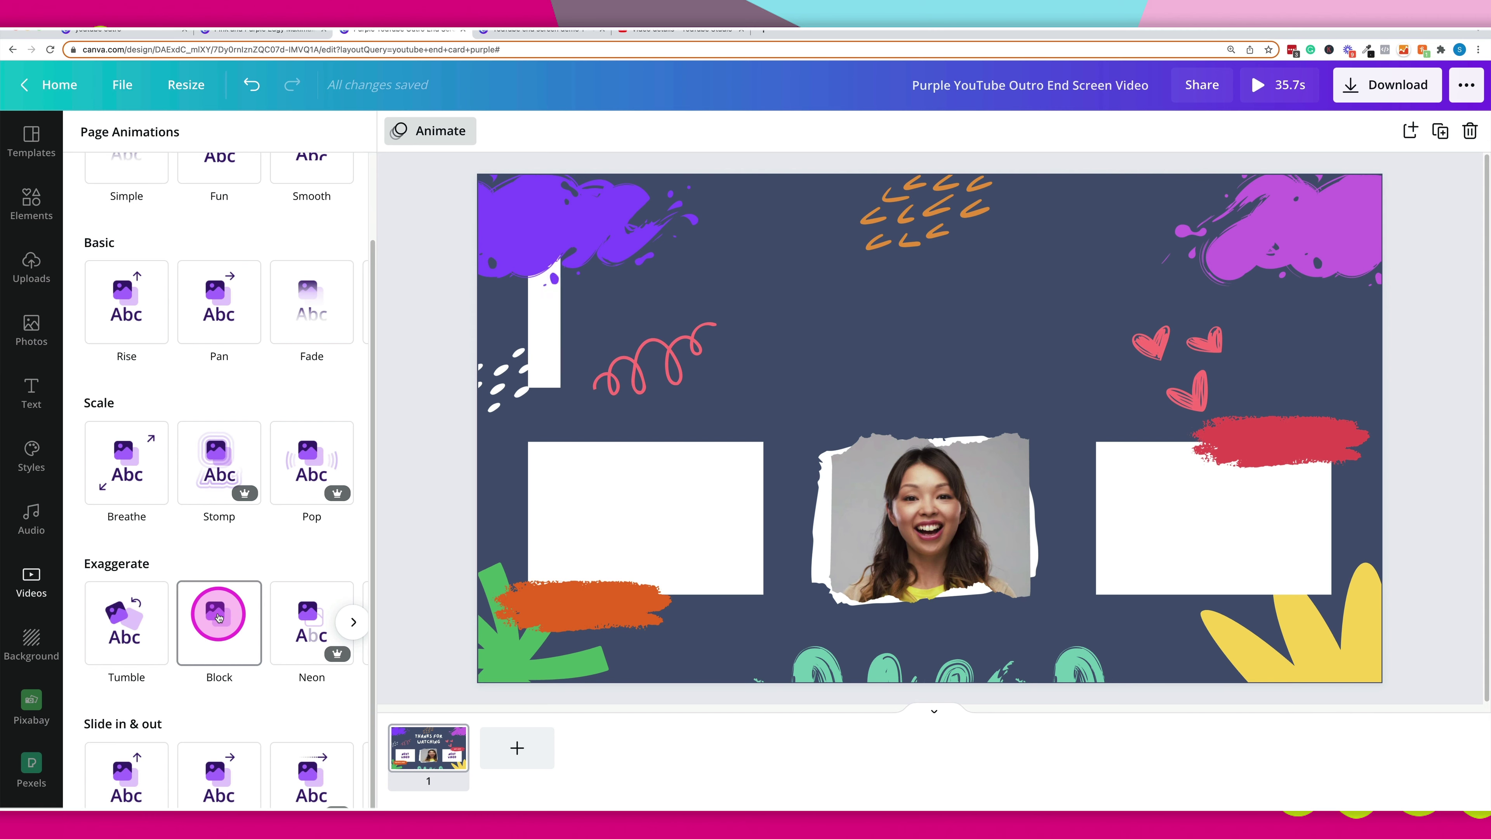
Step: Try the Pop animation on the whole page and remove it again
click(315, 432)
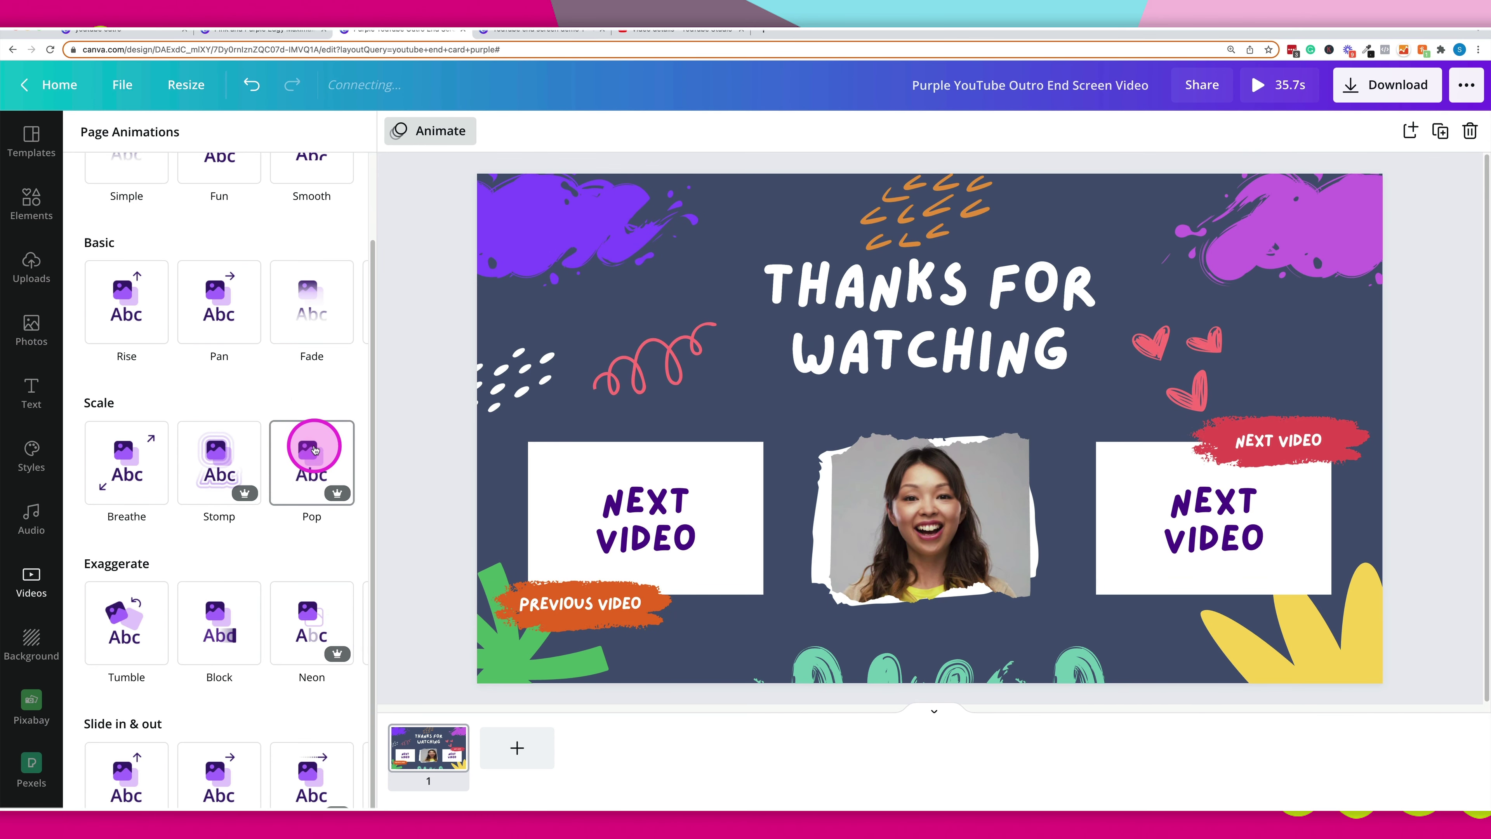
click(315, 470)
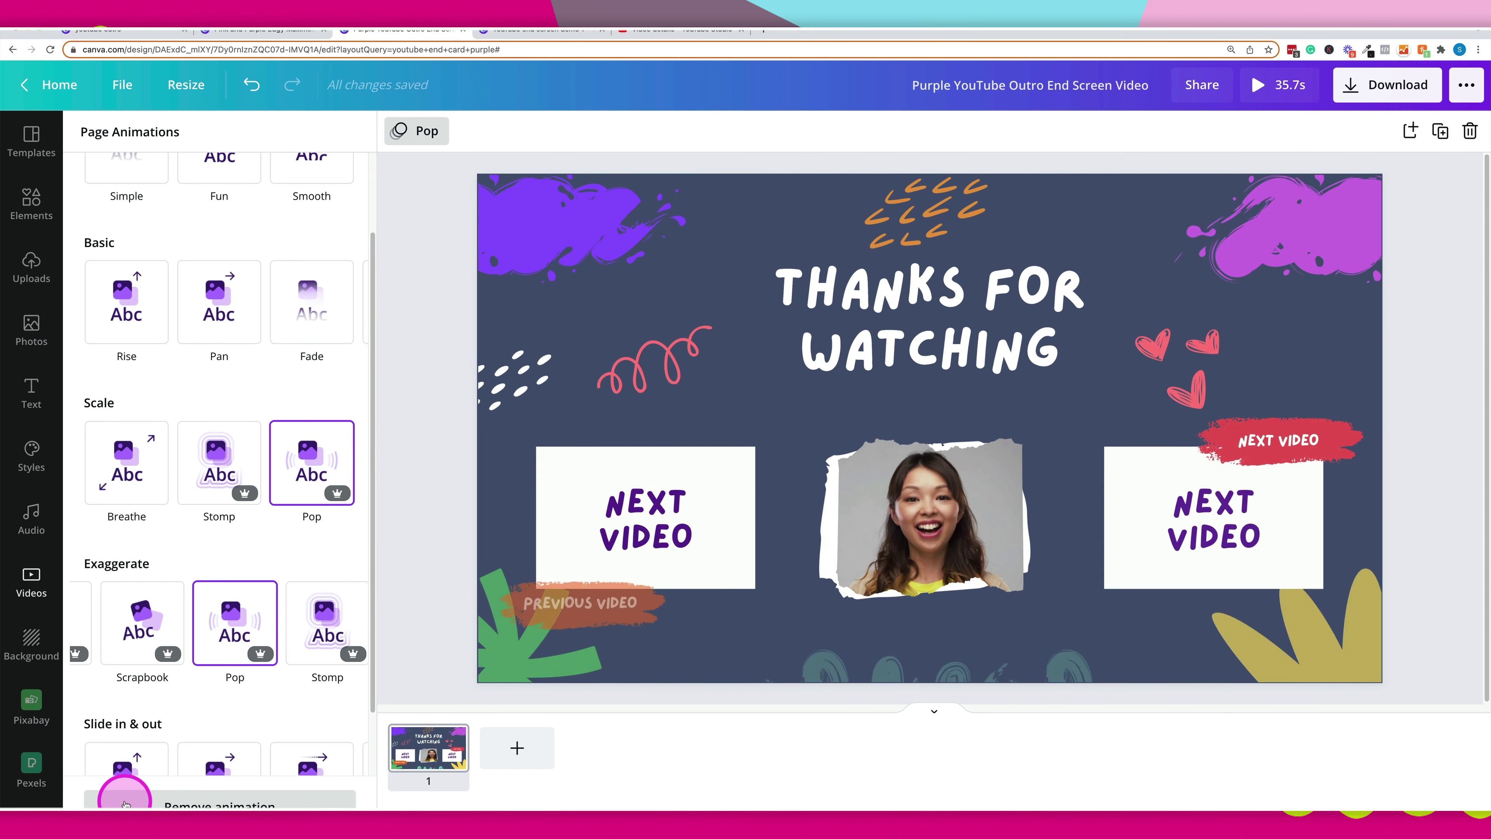
click(170, 804)
click(434, 507)
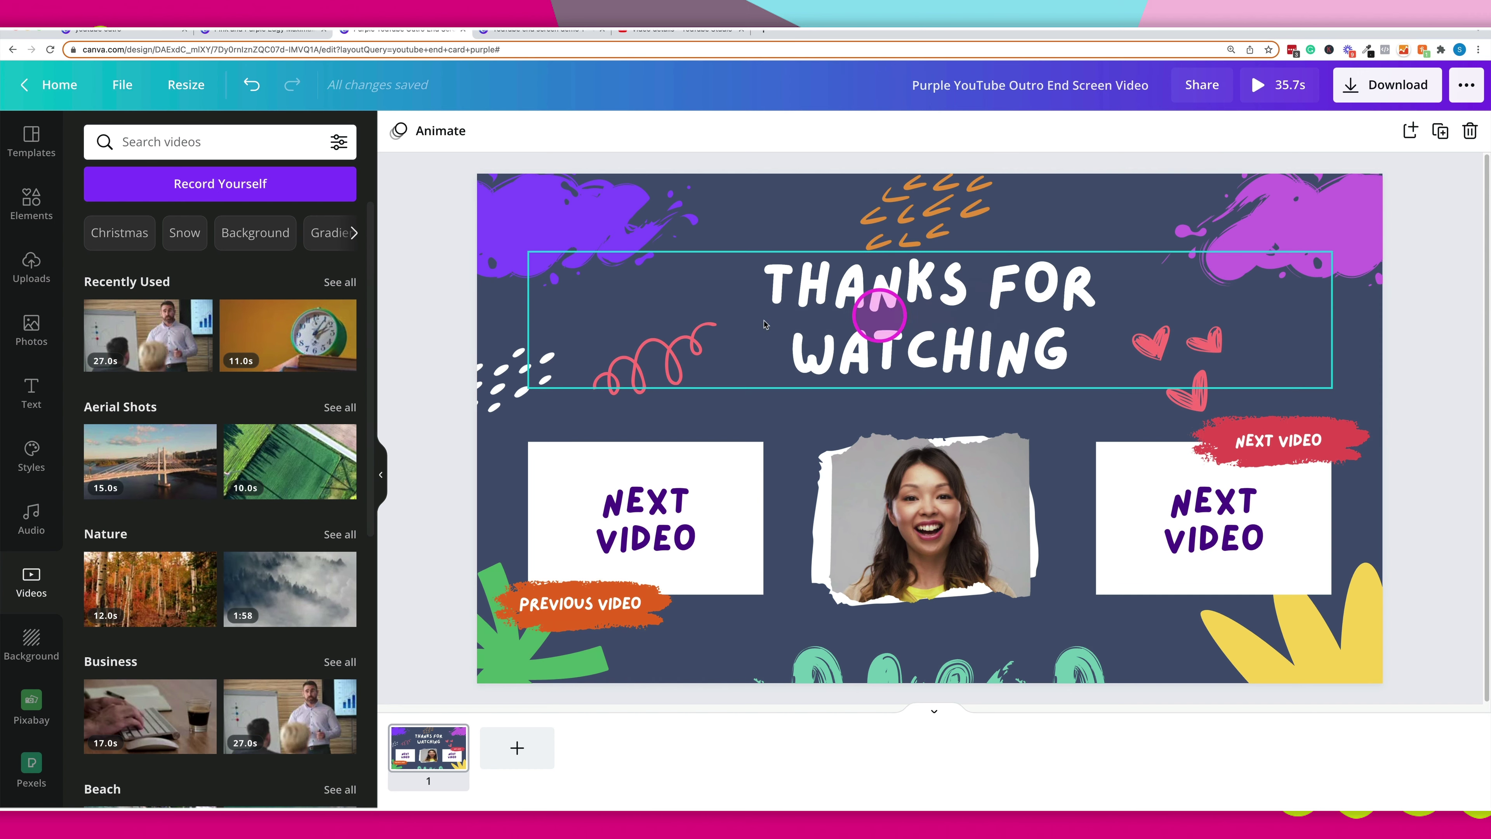
Step: Apply the Rise text animation to the "Thanks for watching" heading and deselect it
click(910, 293)
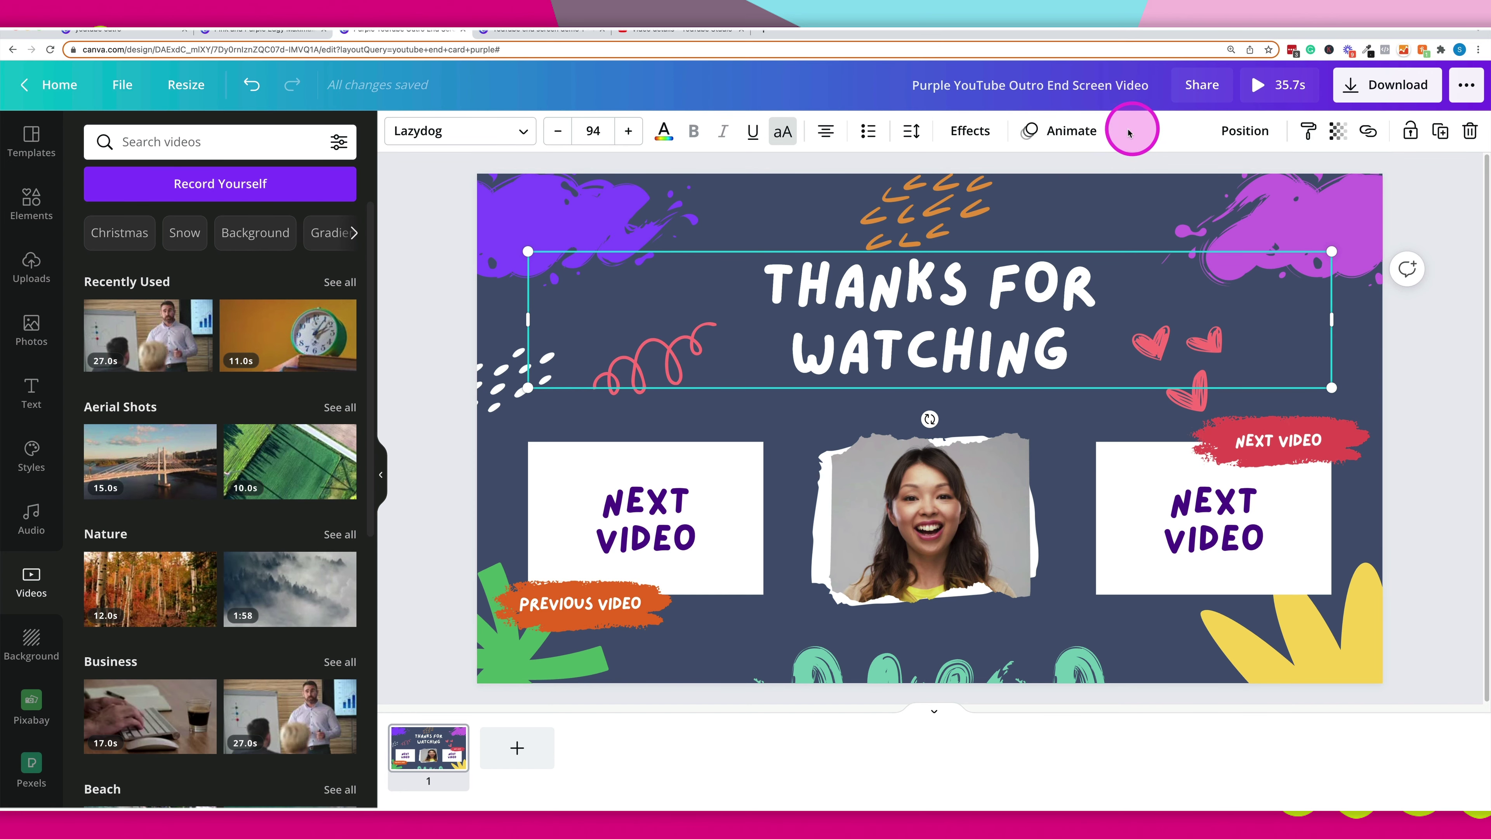
click(1046, 140)
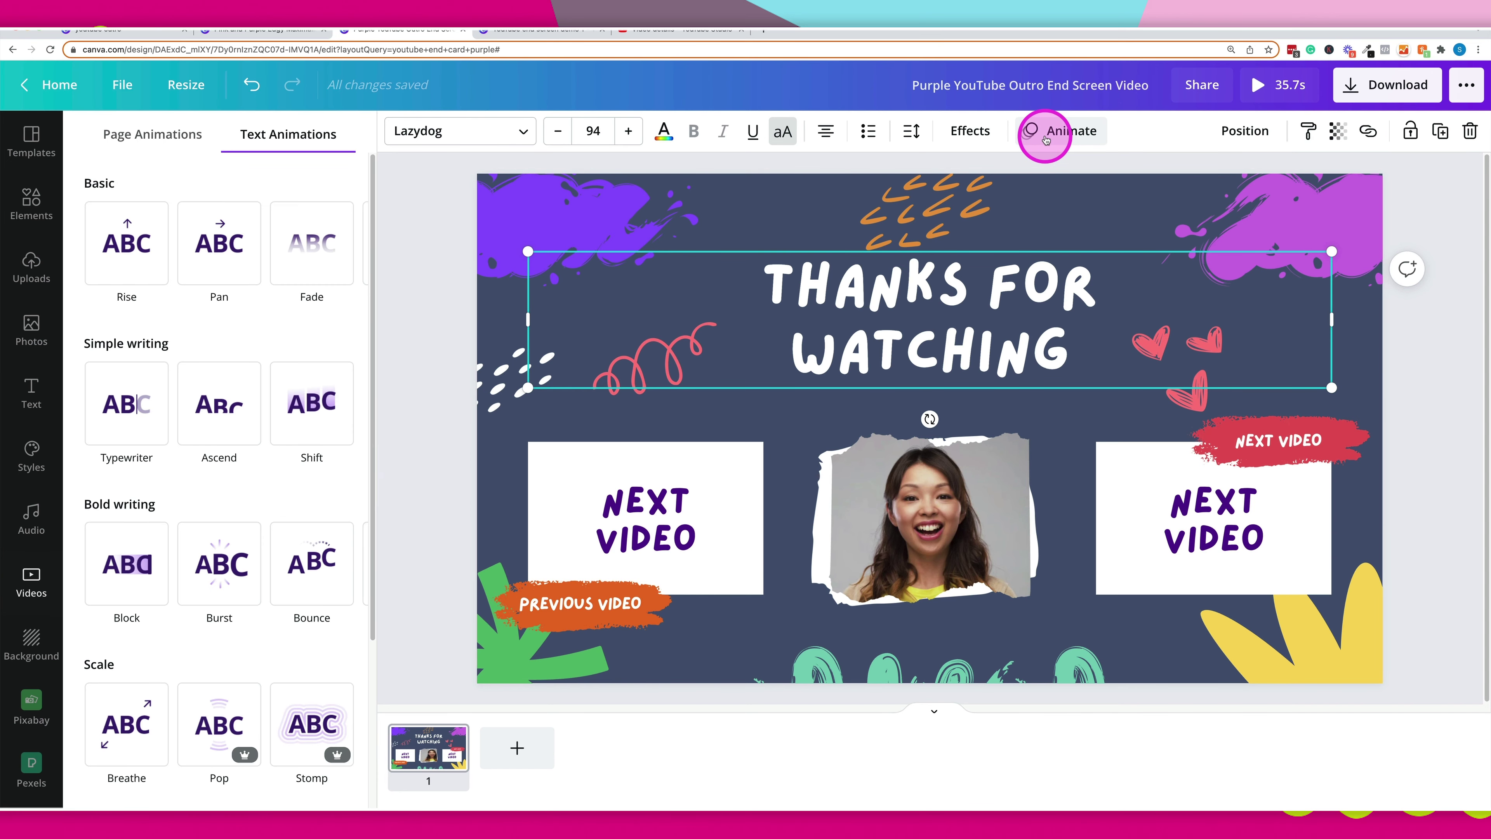
click(119, 269)
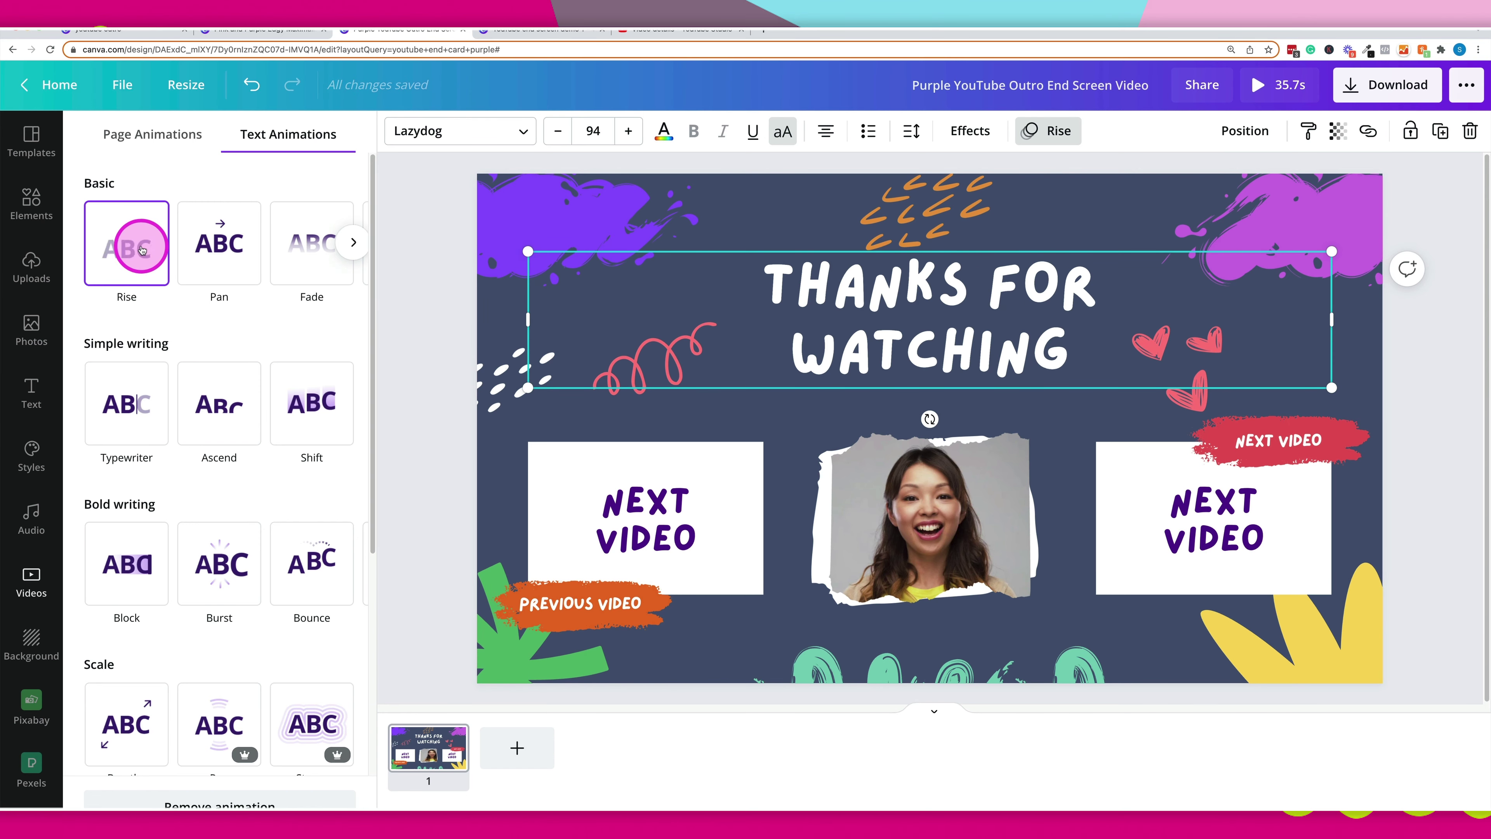
click(429, 433)
click(429, 432)
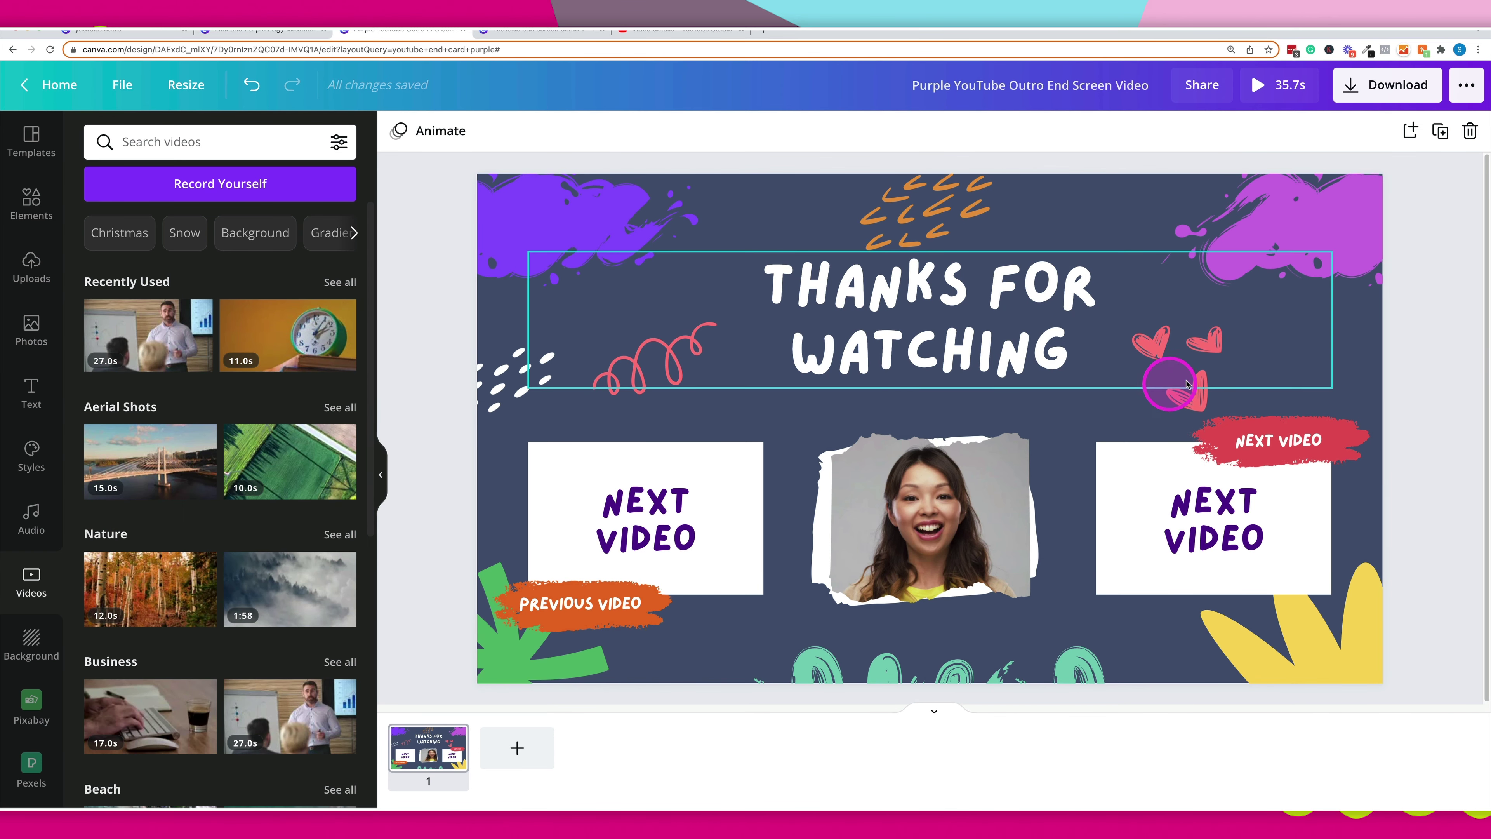
Step: Apply the Stomp element animation to the pink hearts graphic and reselect the heading
click(1195, 400)
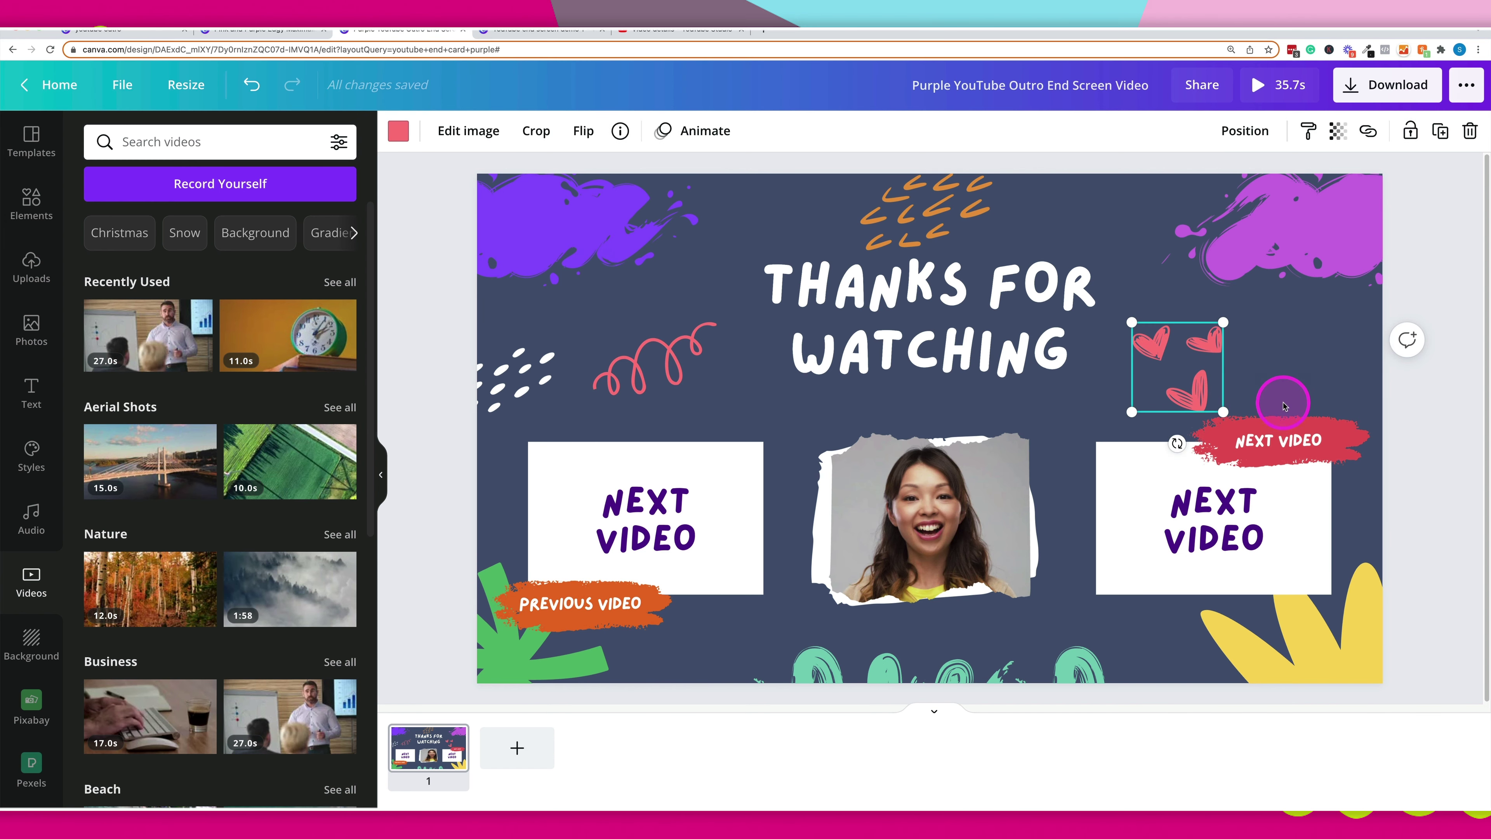
click(696, 139)
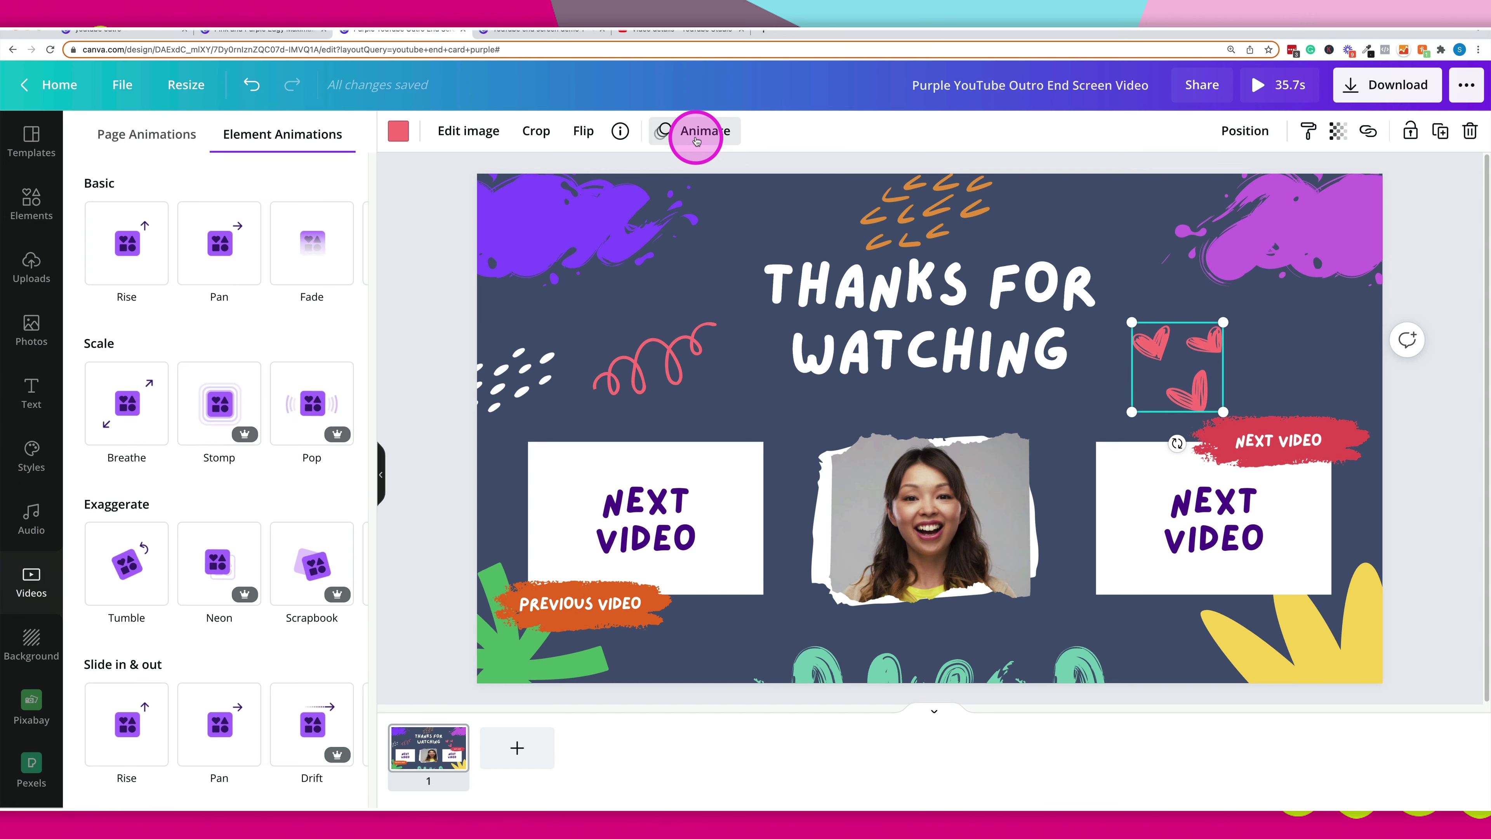
click(216, 414)
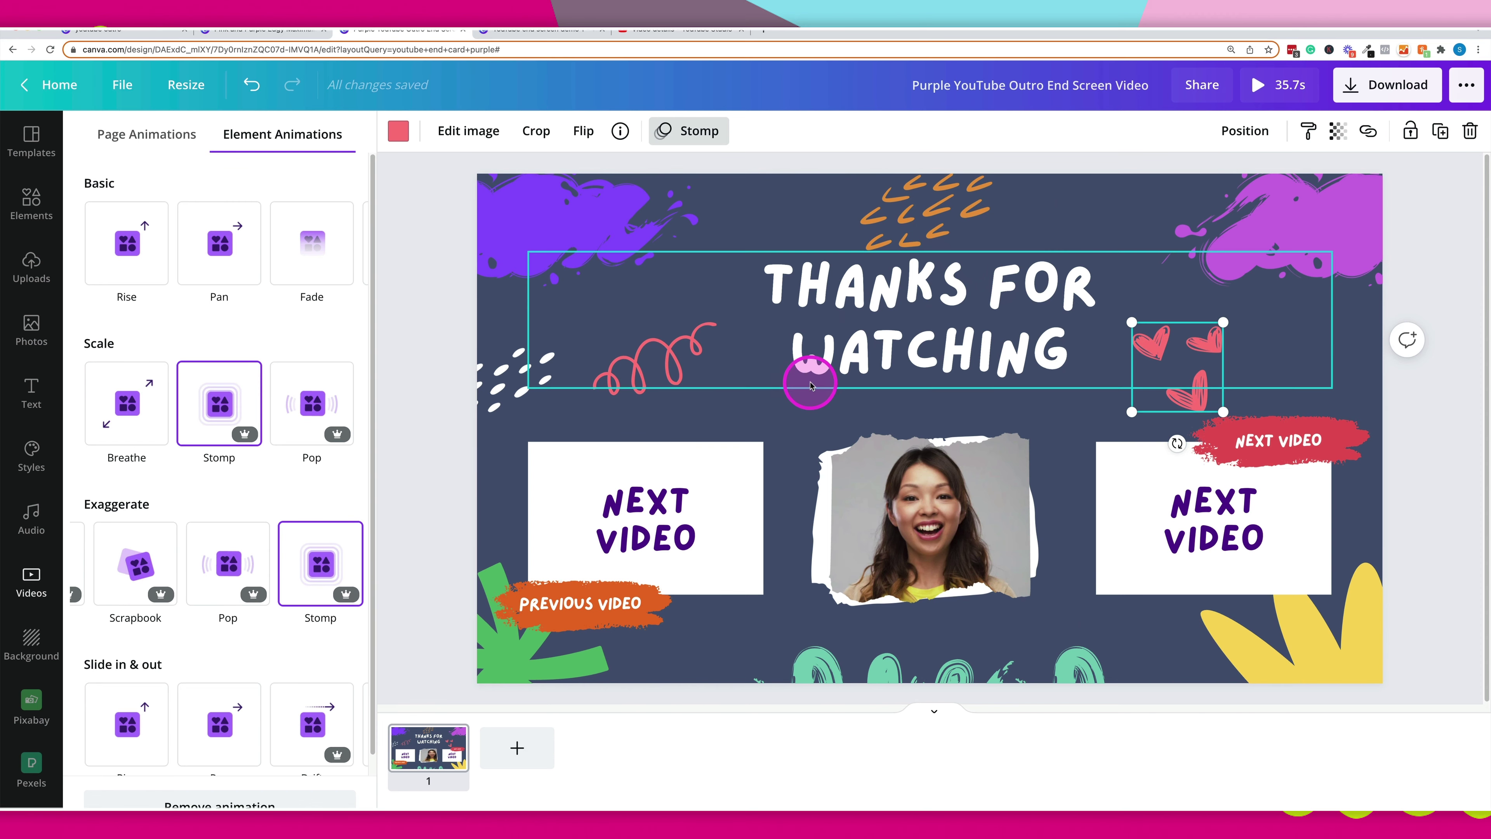
click(929, 289)
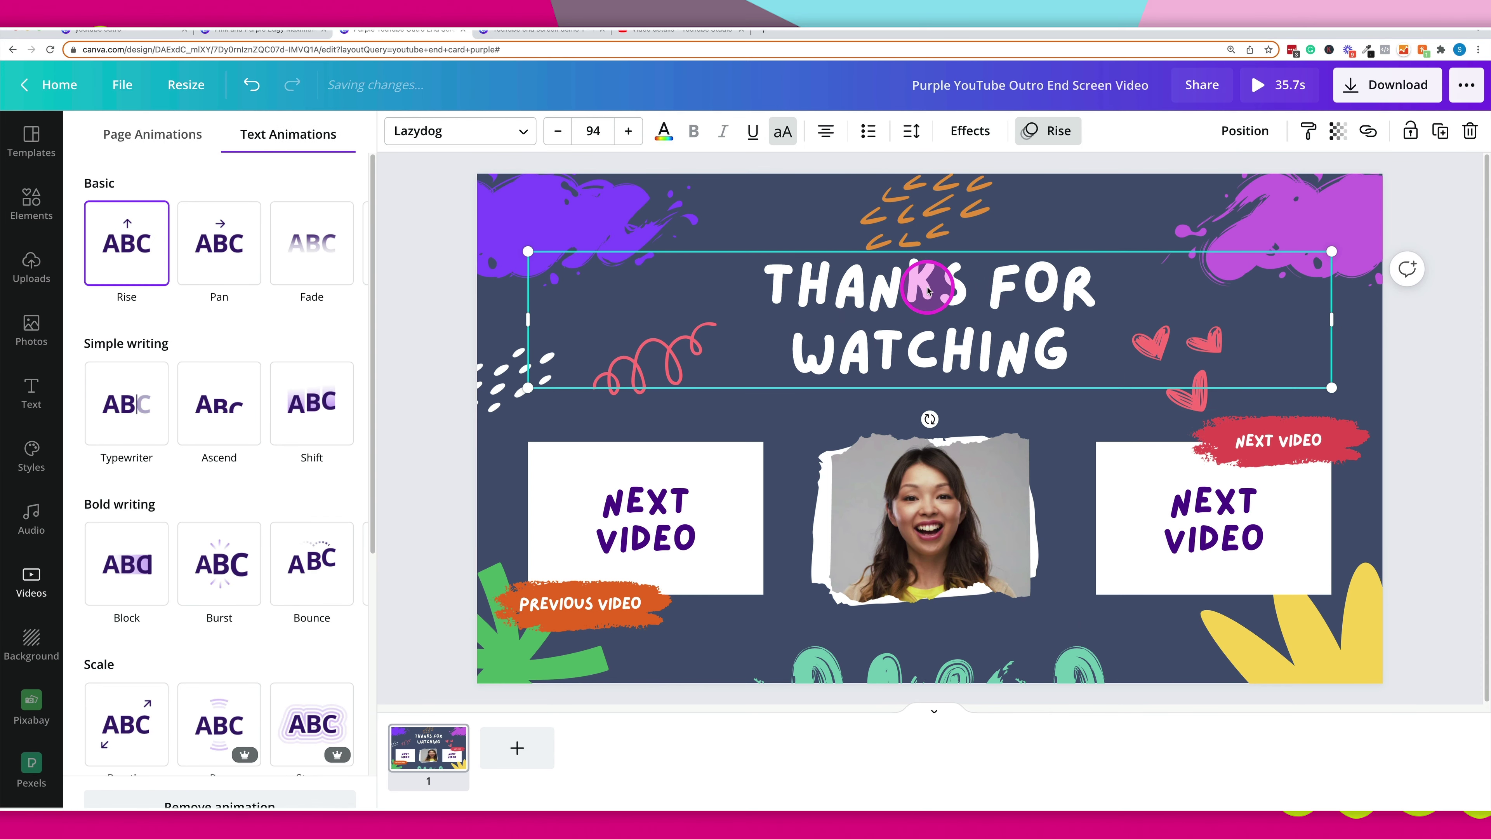
Step: Replay the Rise animation on the "Thanks for watching" heading and the Stomp animation on the pink hearts graphic
click(101, 252)
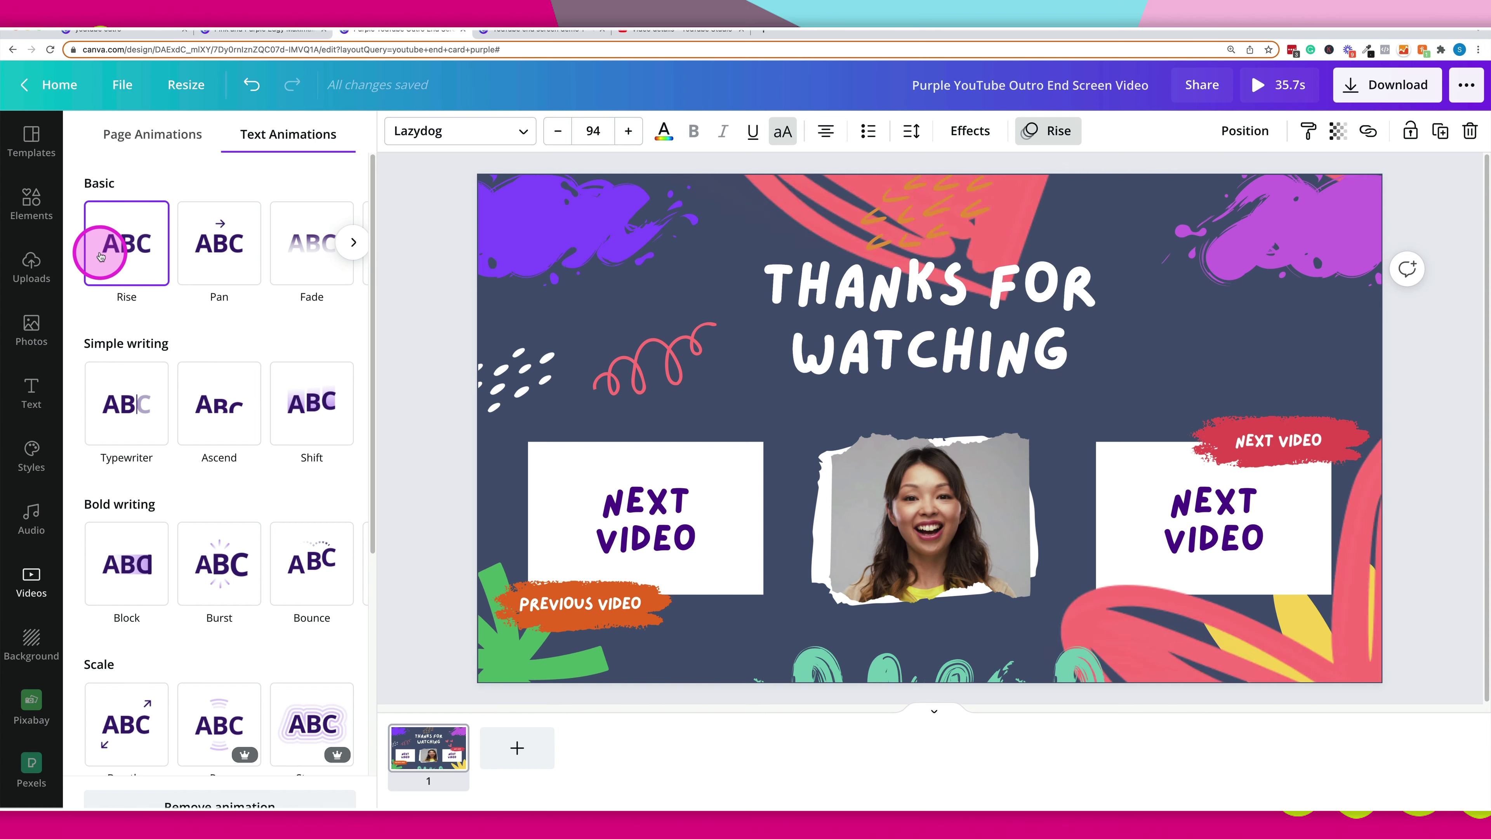
click(1192, 401)
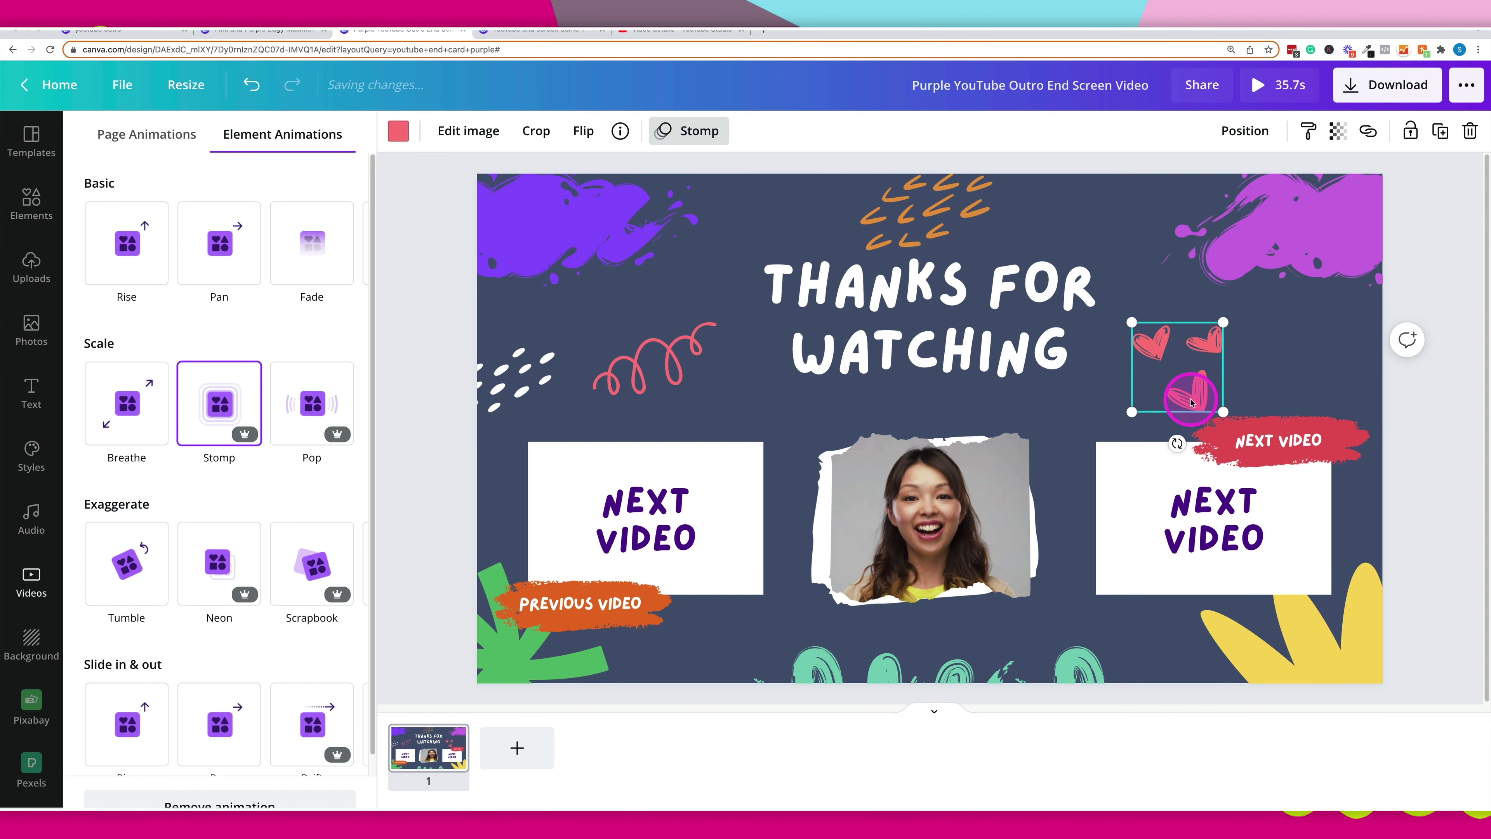
click(219, 403)
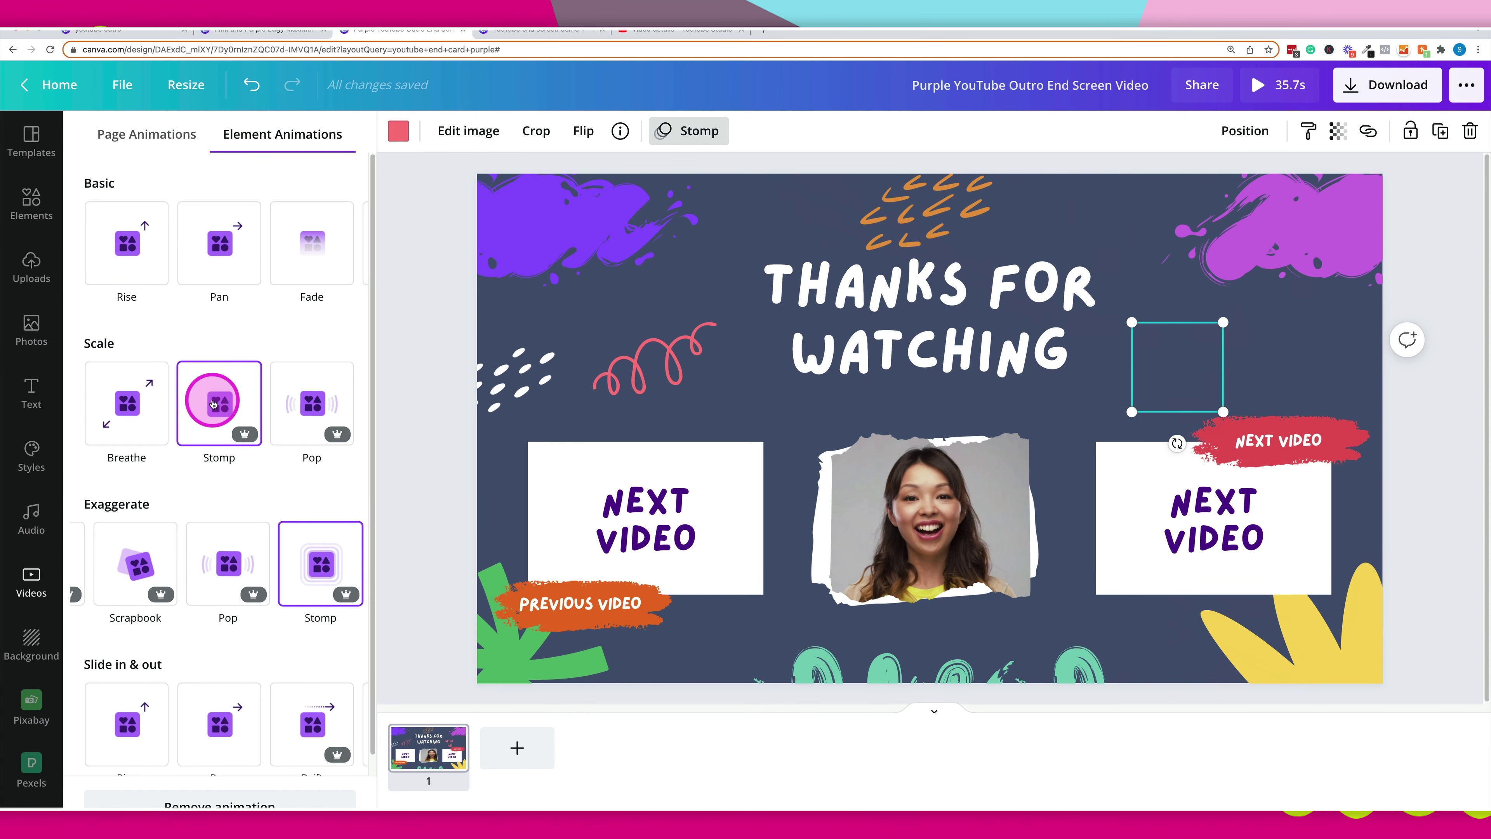
Step: Select the white dashes graphic, close the animation options and undo the last change
click(486, 402)
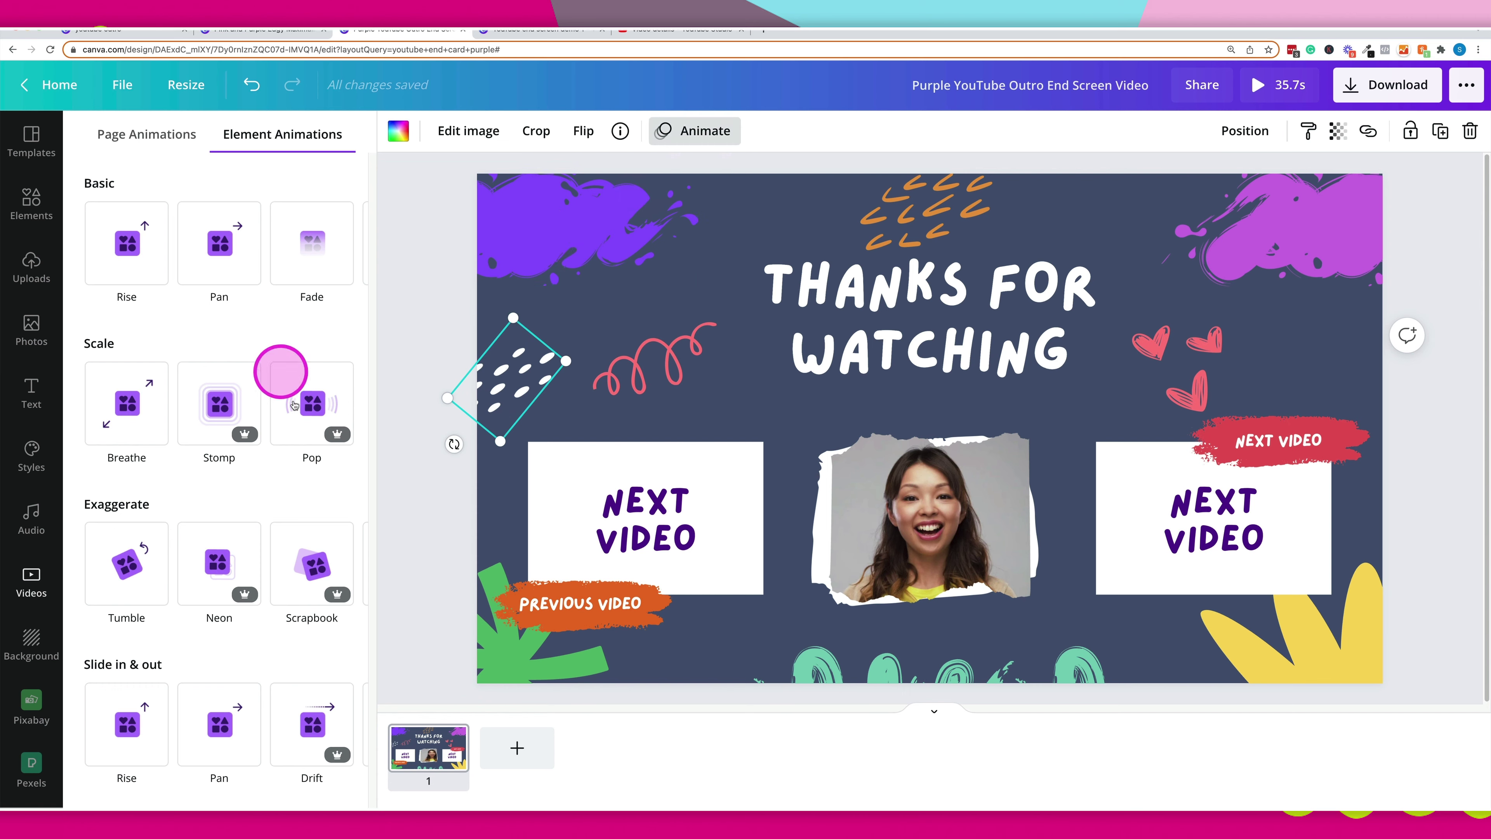
click(429, 585)
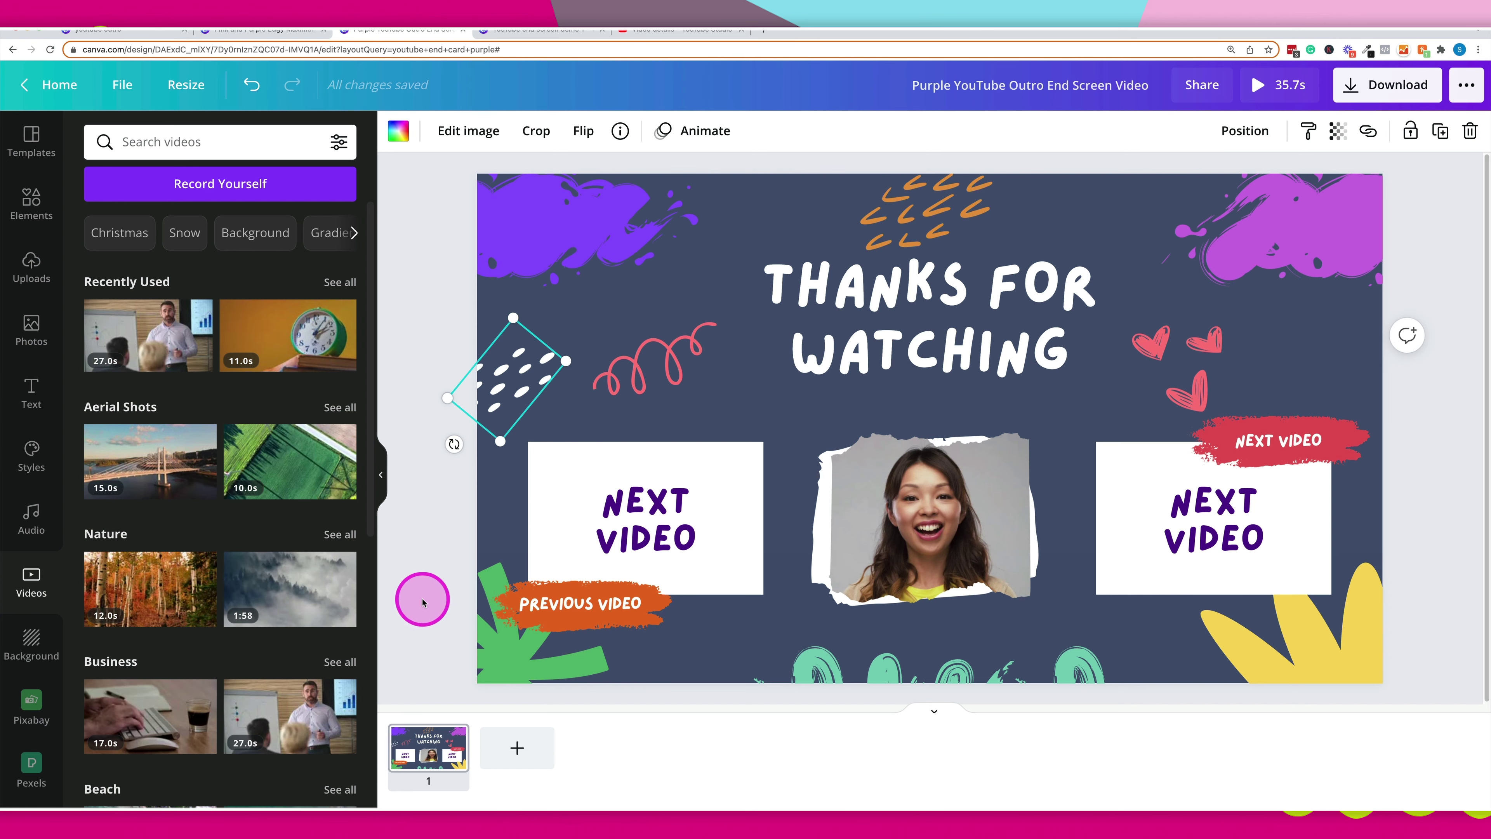
key(ctrl+z)
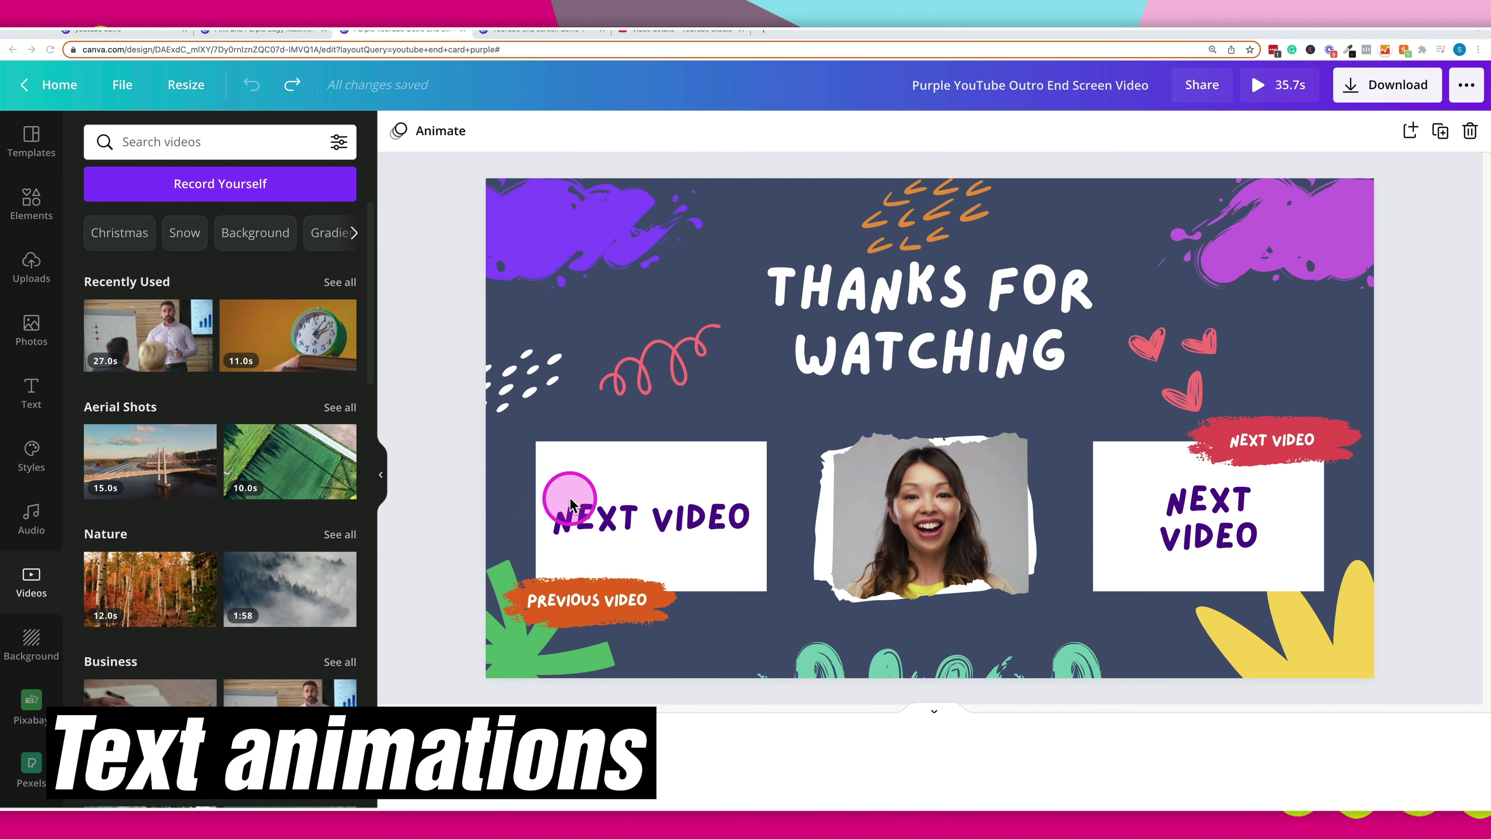
Step: Replace the "NEXT VIDEO" text above the orange "PREVIOUS VIDEO" label with "WATCH ME!" and finish editing it
click(634, 525)
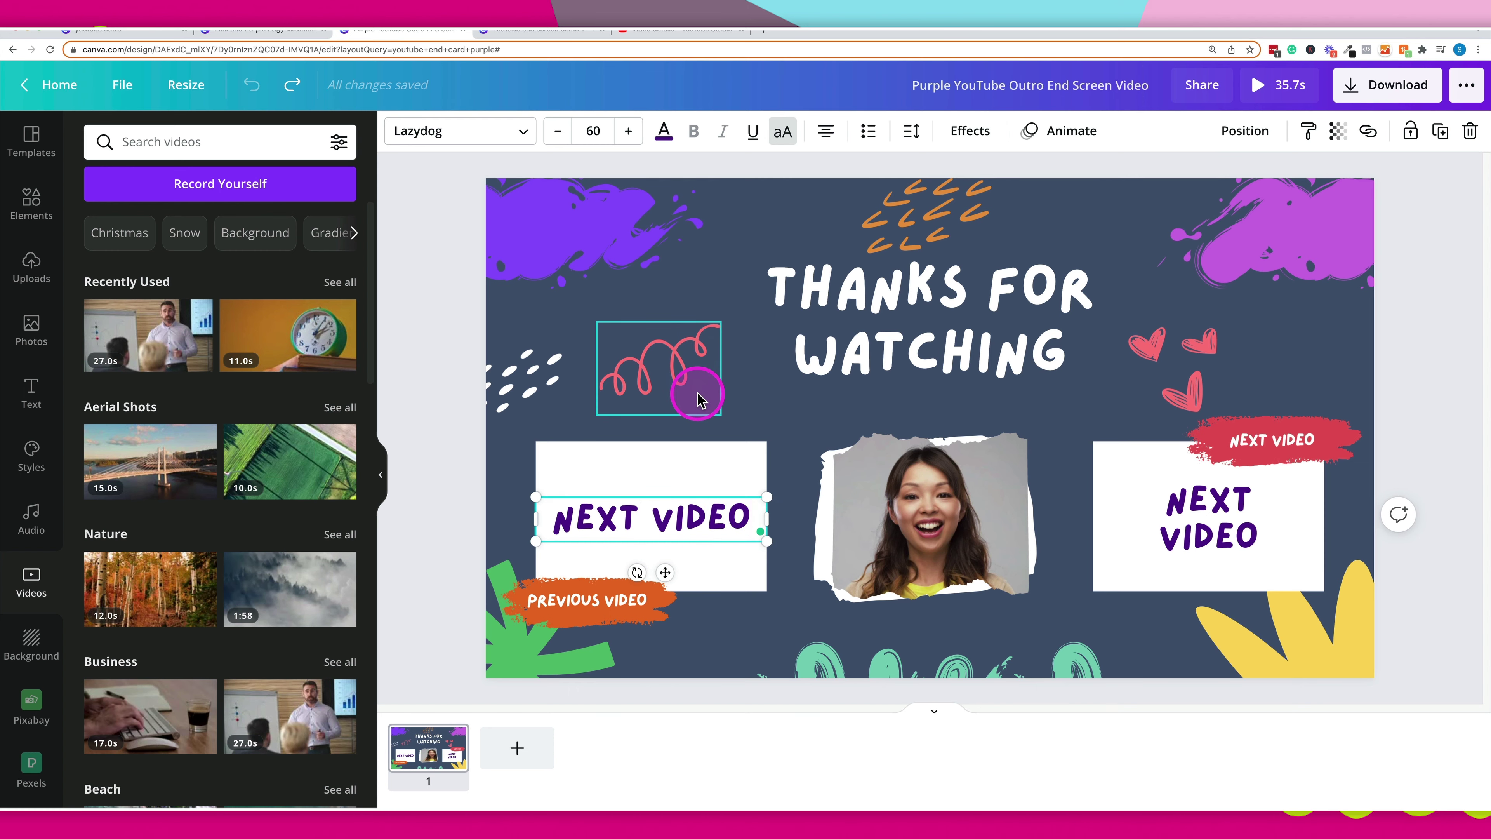
key(BackSpace)
key(BackSpace)
key(BackSpace)
key(BackSpace)
key(BackSpace)
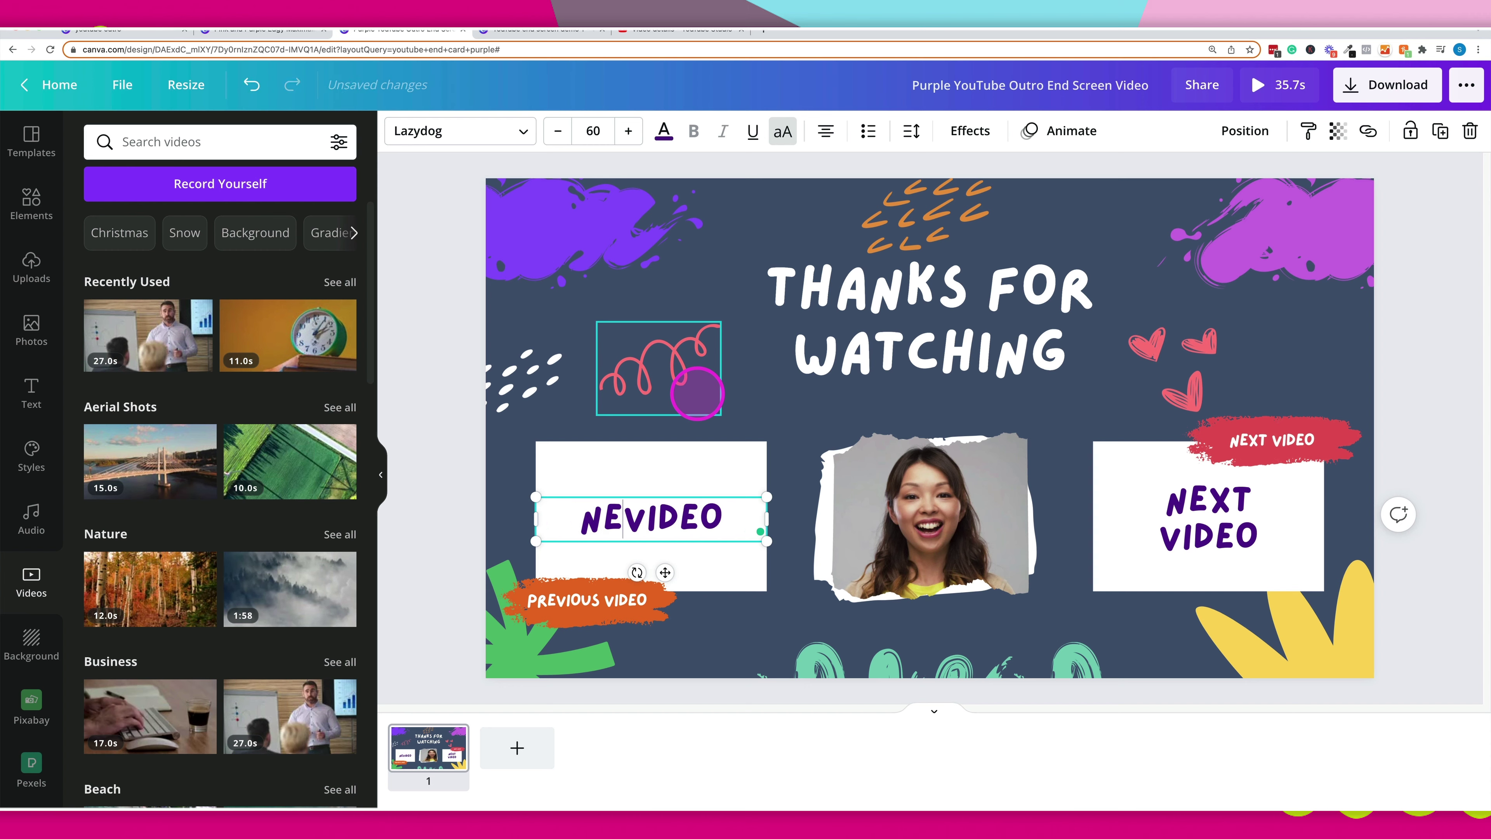
text(WATCH ME!)
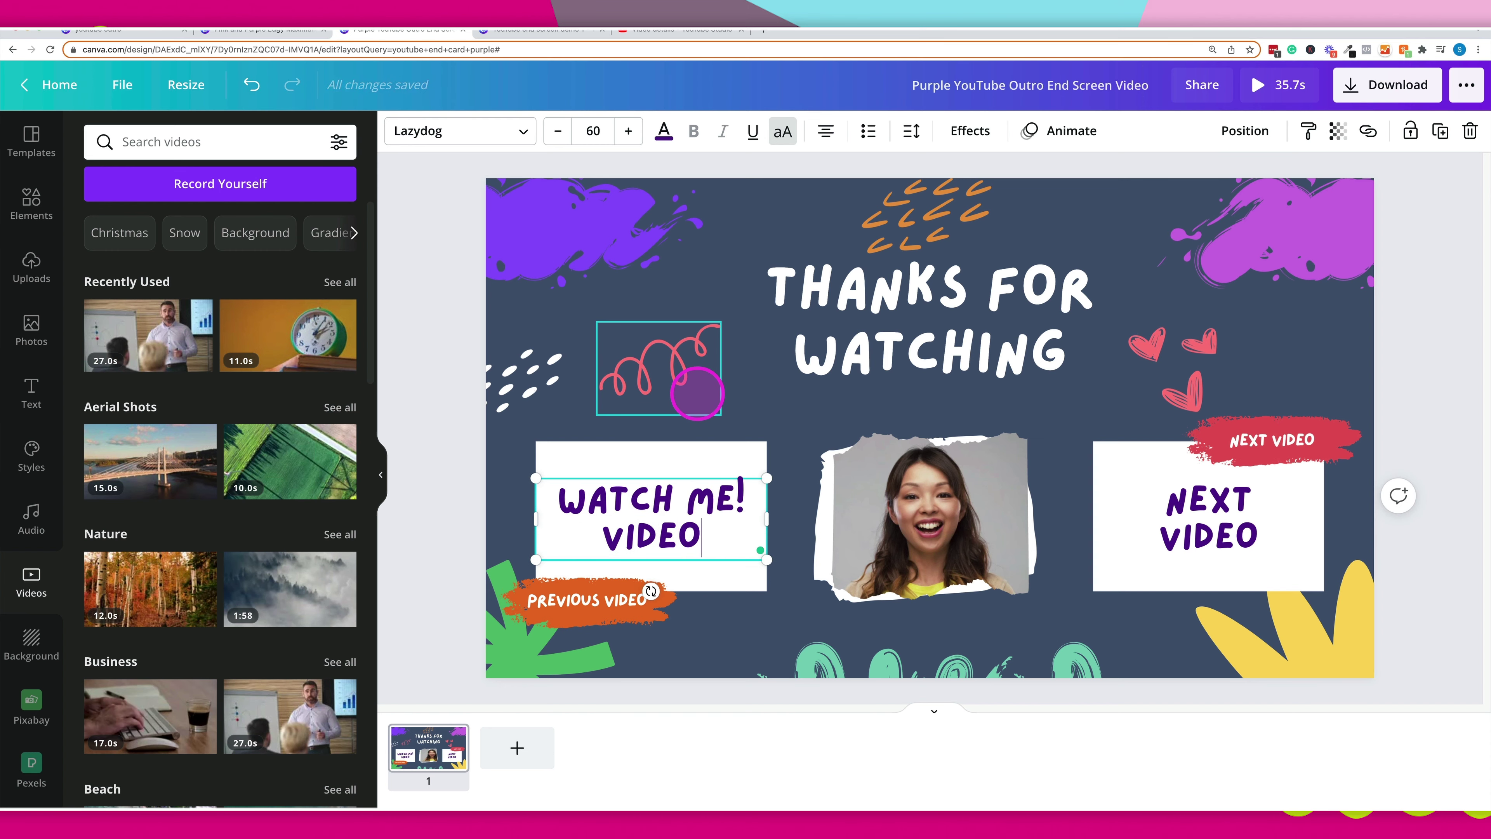
key(BackSpace)
key(BackSpace)
key(BackSpace)
key(BackSpace)
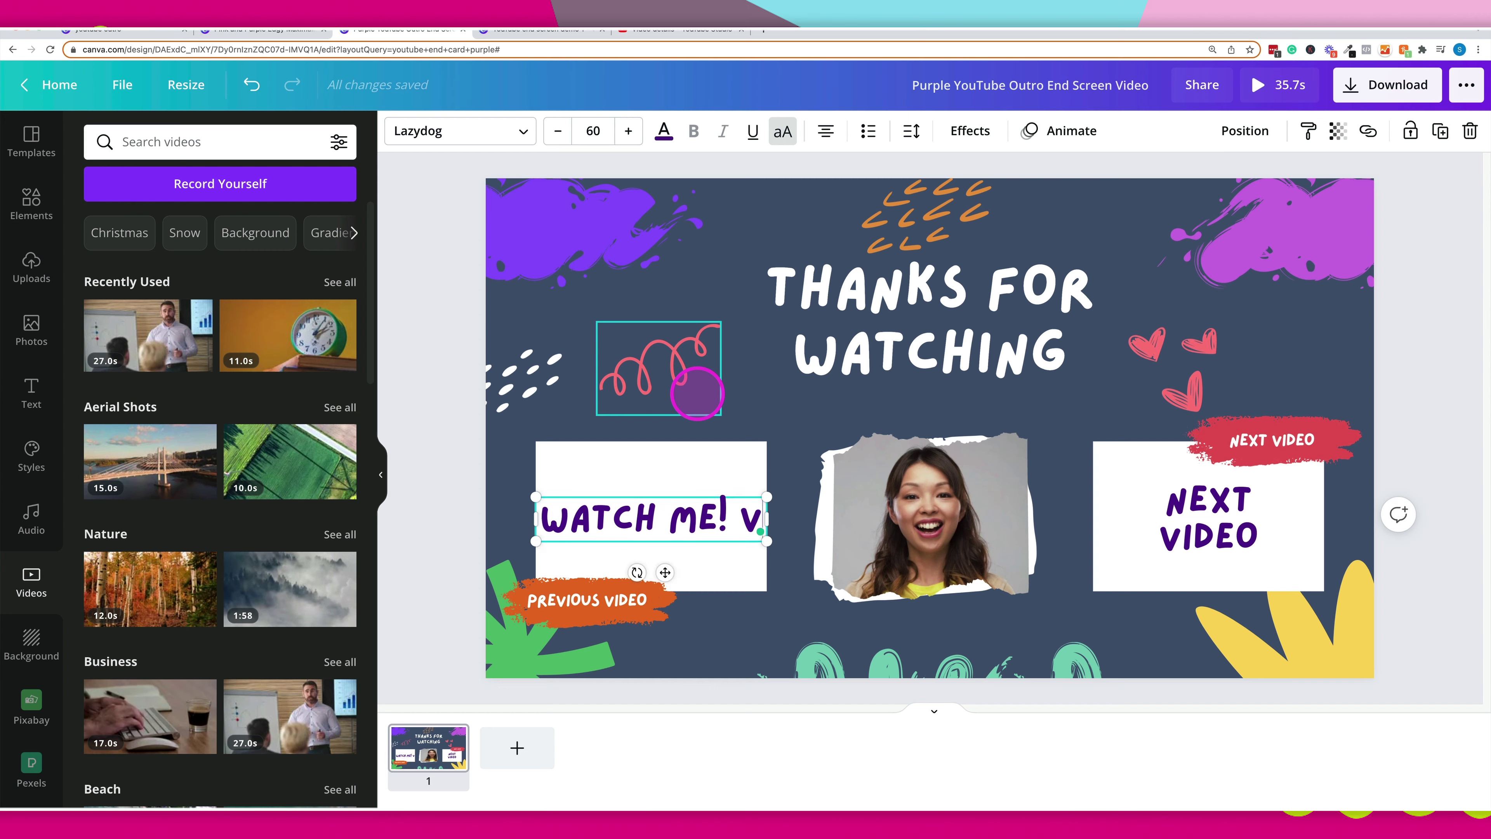
key(BackSpace)
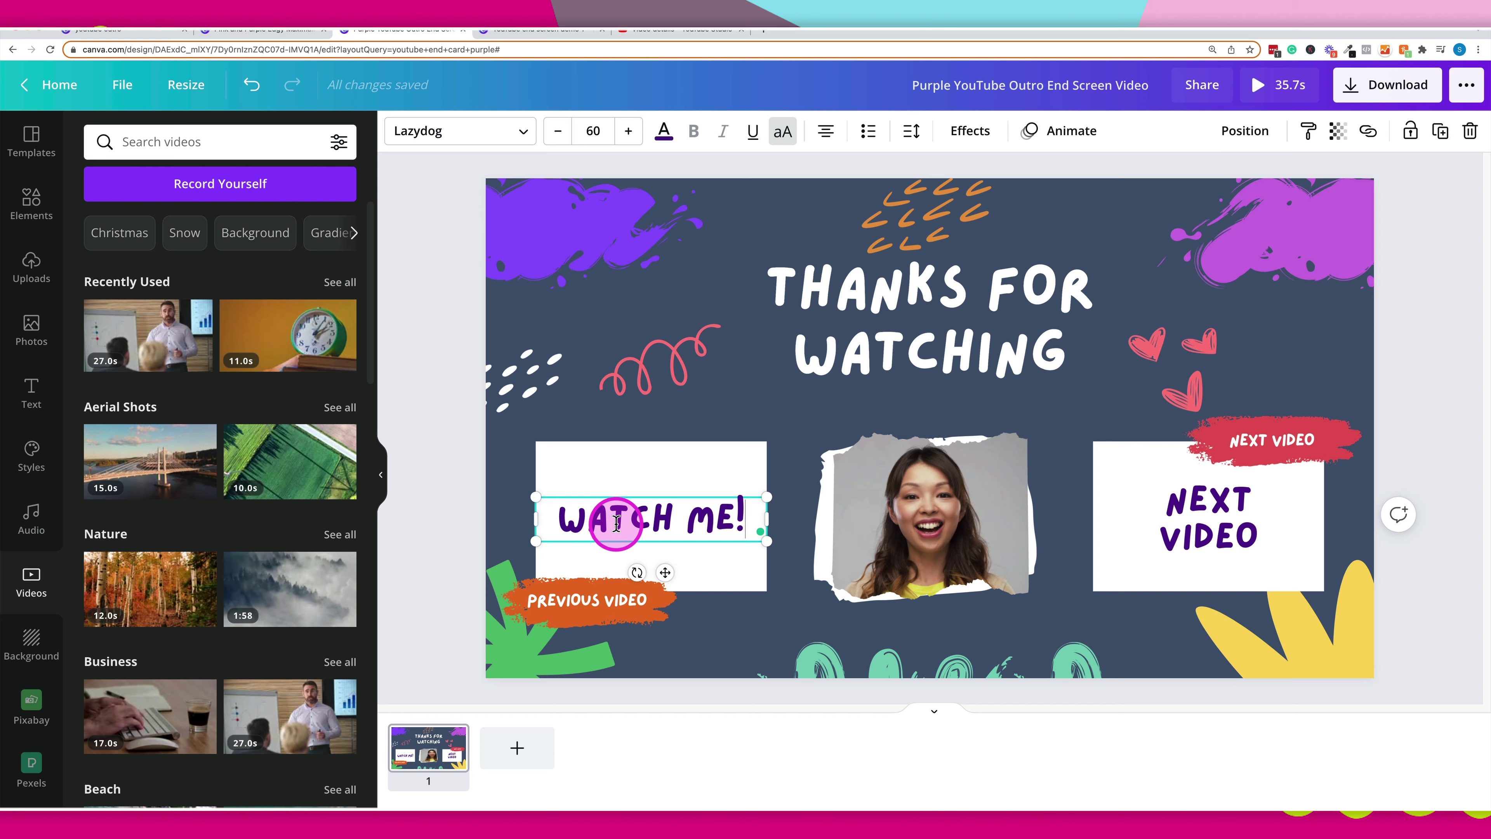
key(Escape)
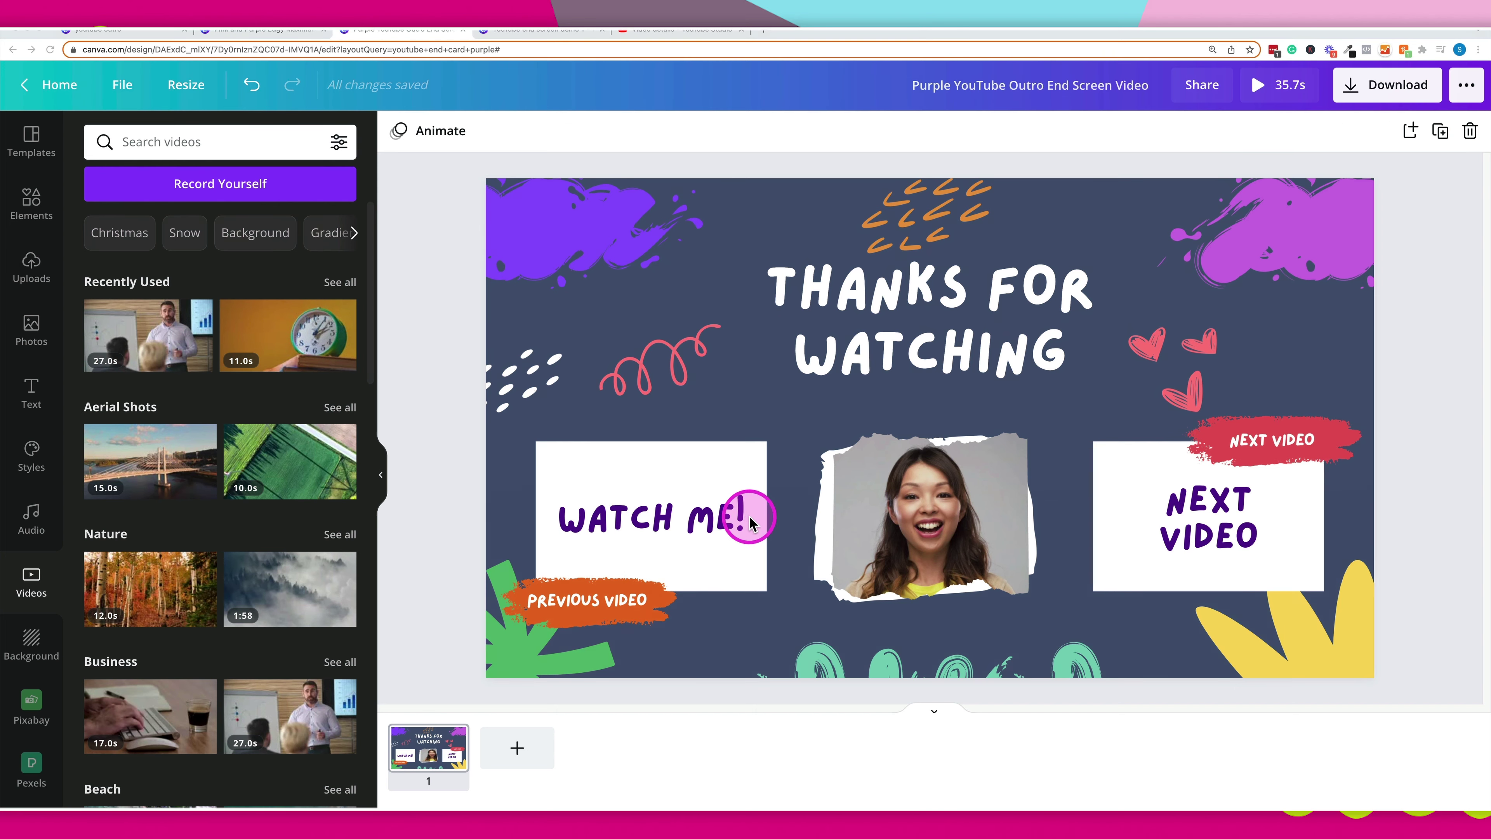
Step: Preview text animations such as Block, Burst, Roll, Skate, Shift and Ascend on the "WATCH ME!" text
click(583, 518)
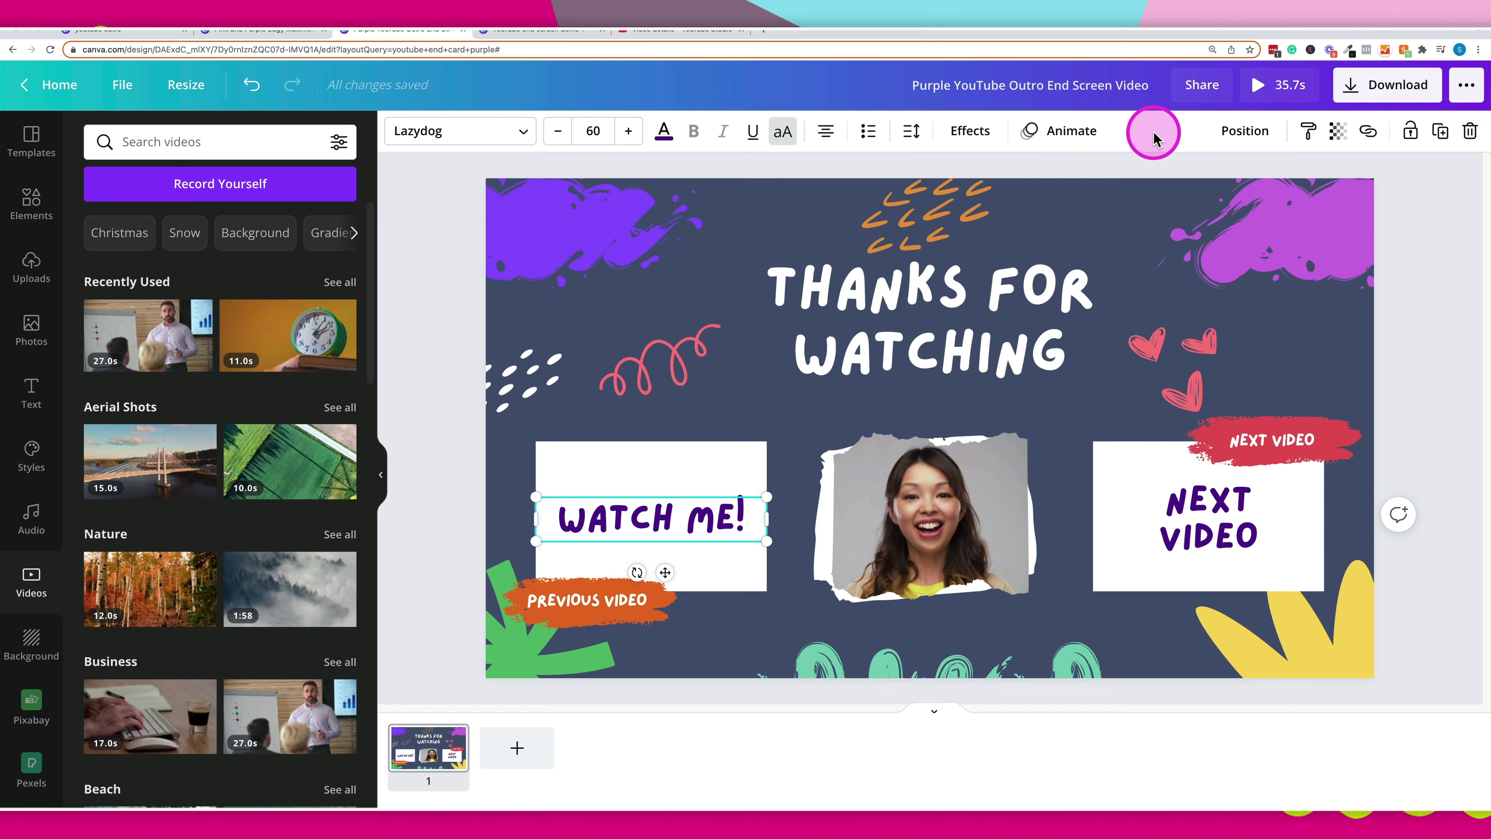
click(1065, 135)
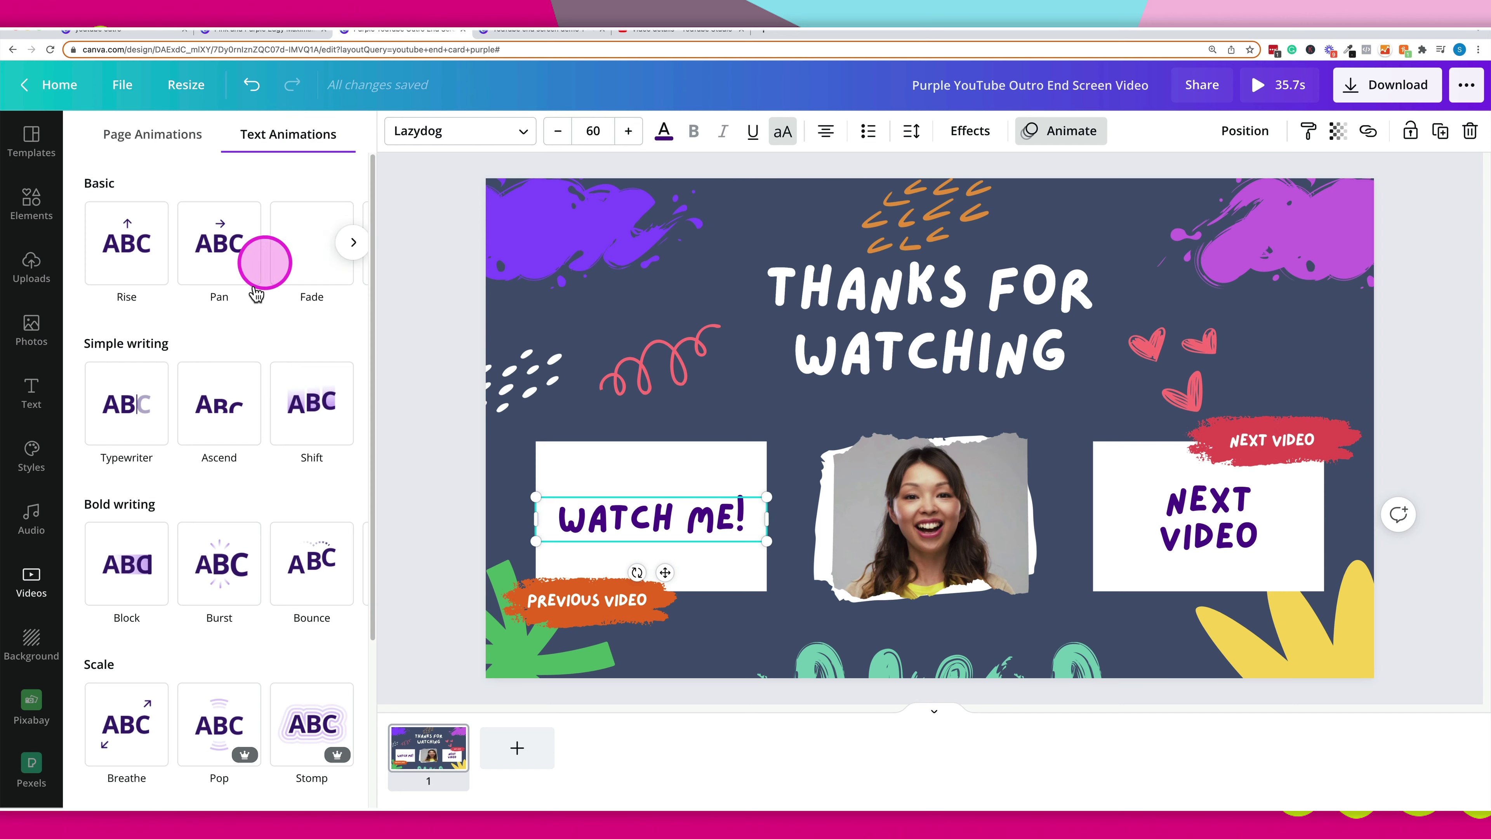
click(122, 568)
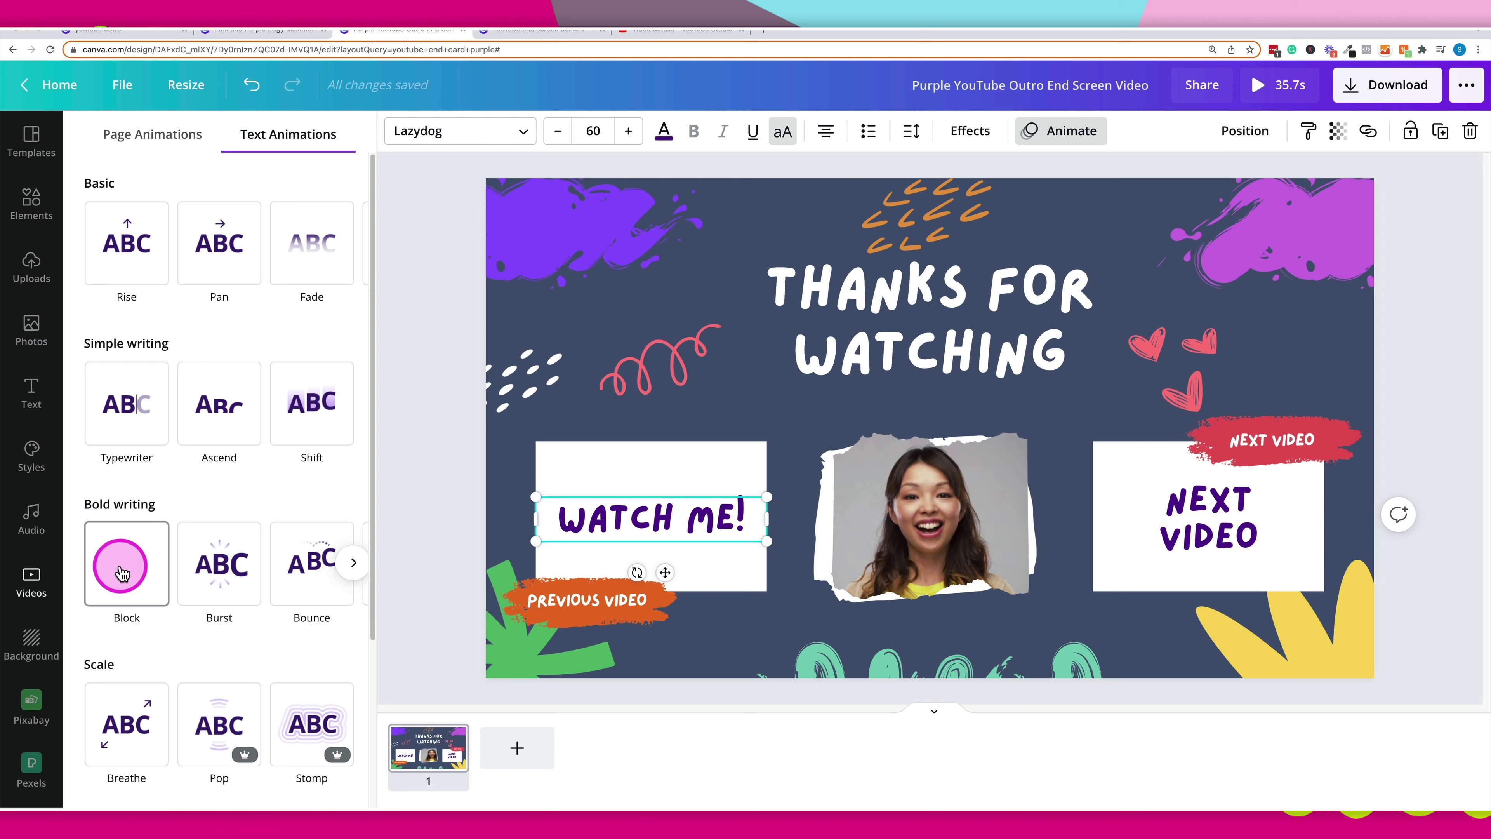
click(219, 576)
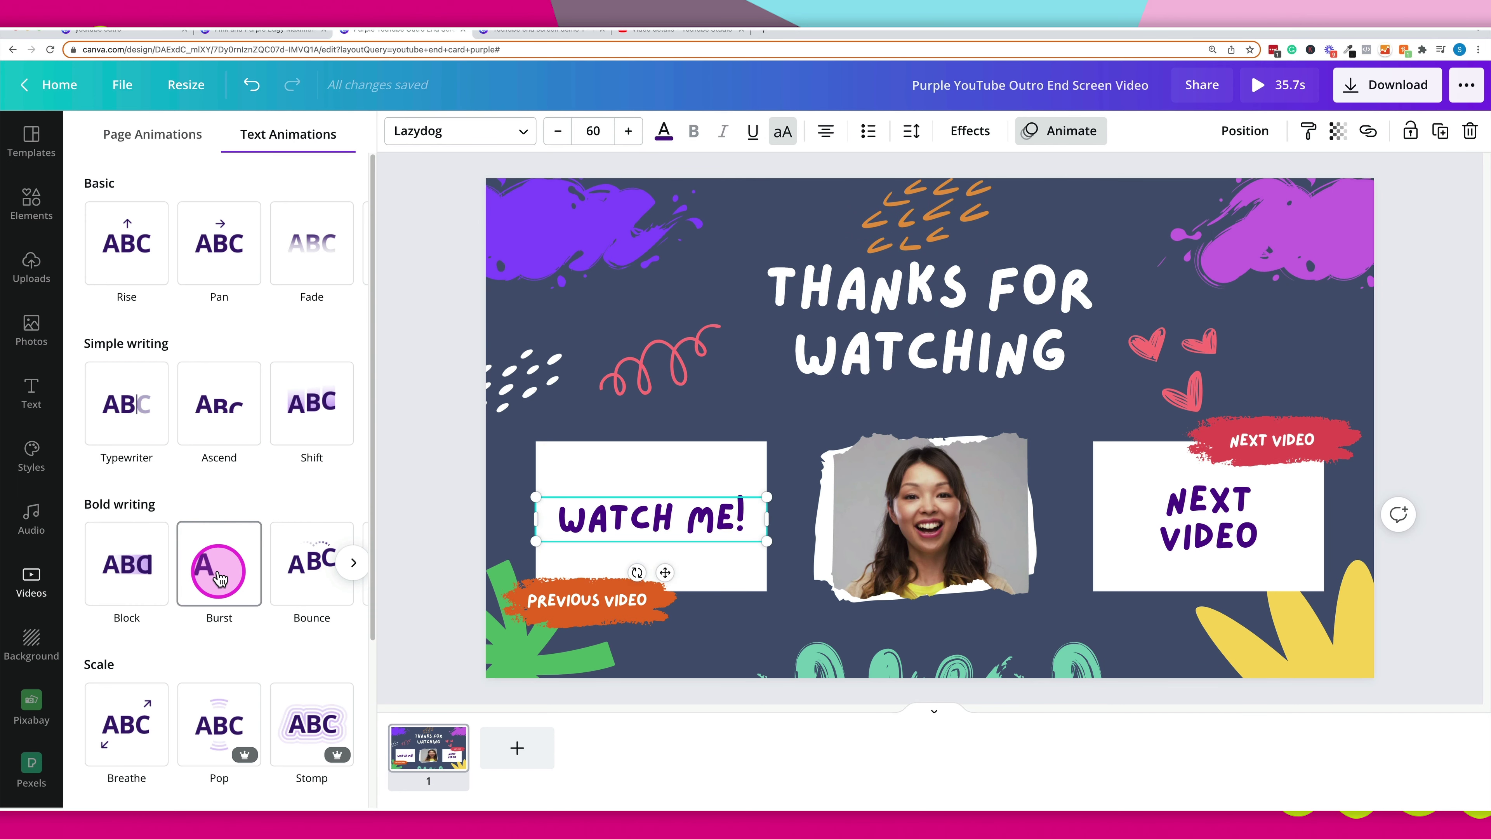
click(353, 563)
click(223, 570)
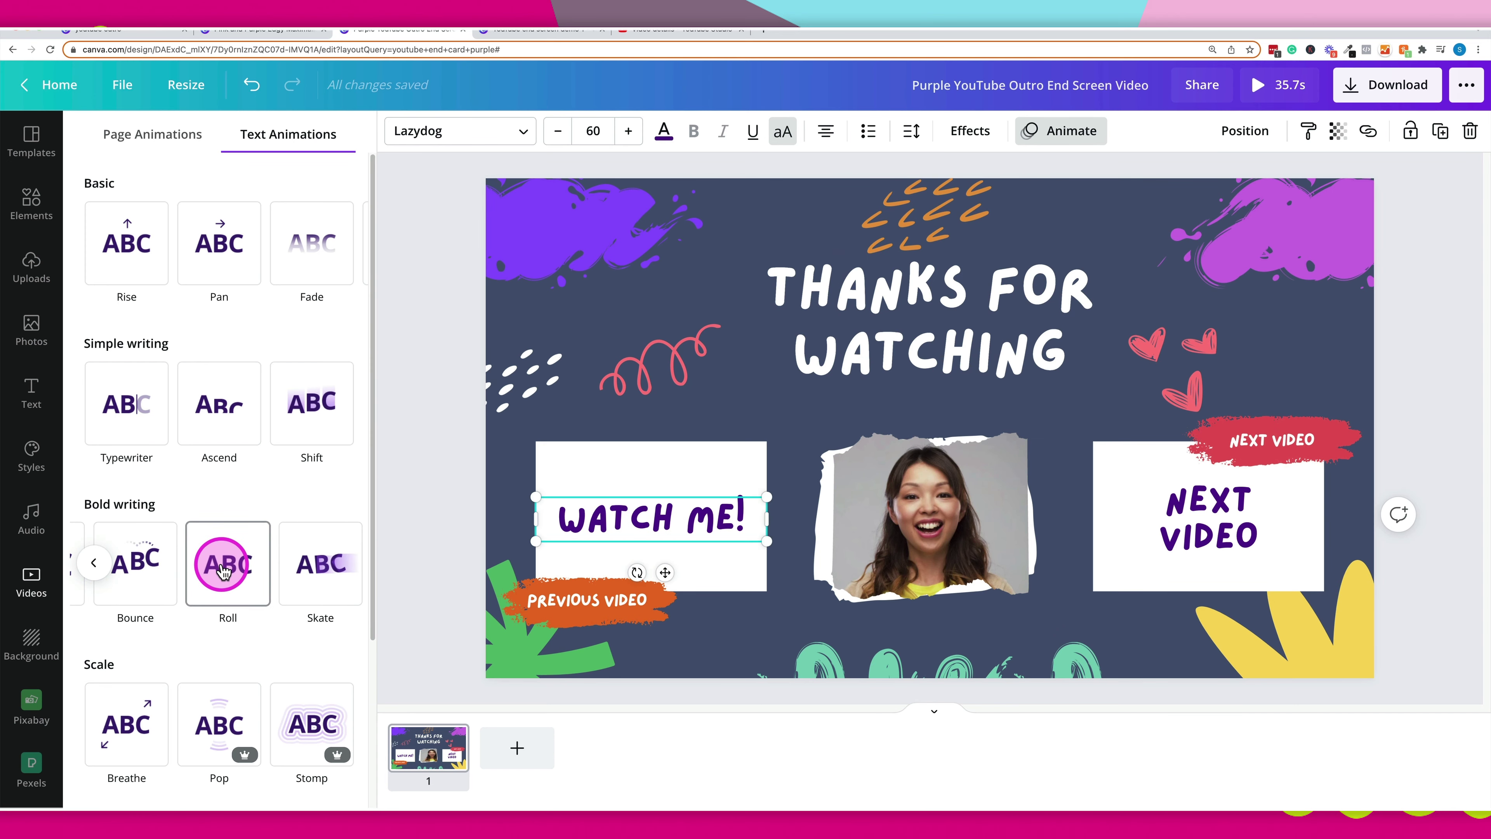
click(293, 567)
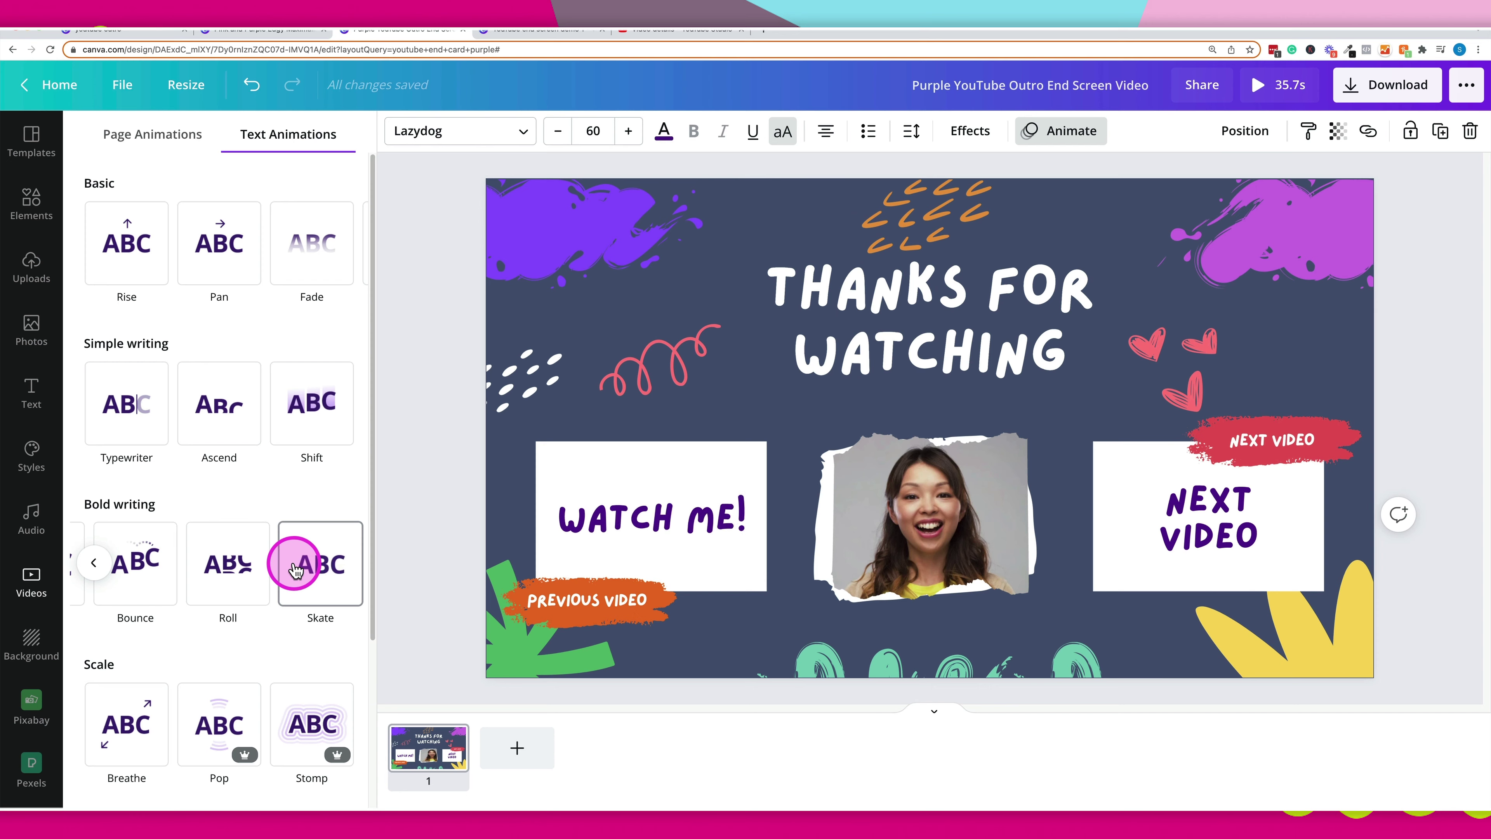
click(322, 416)
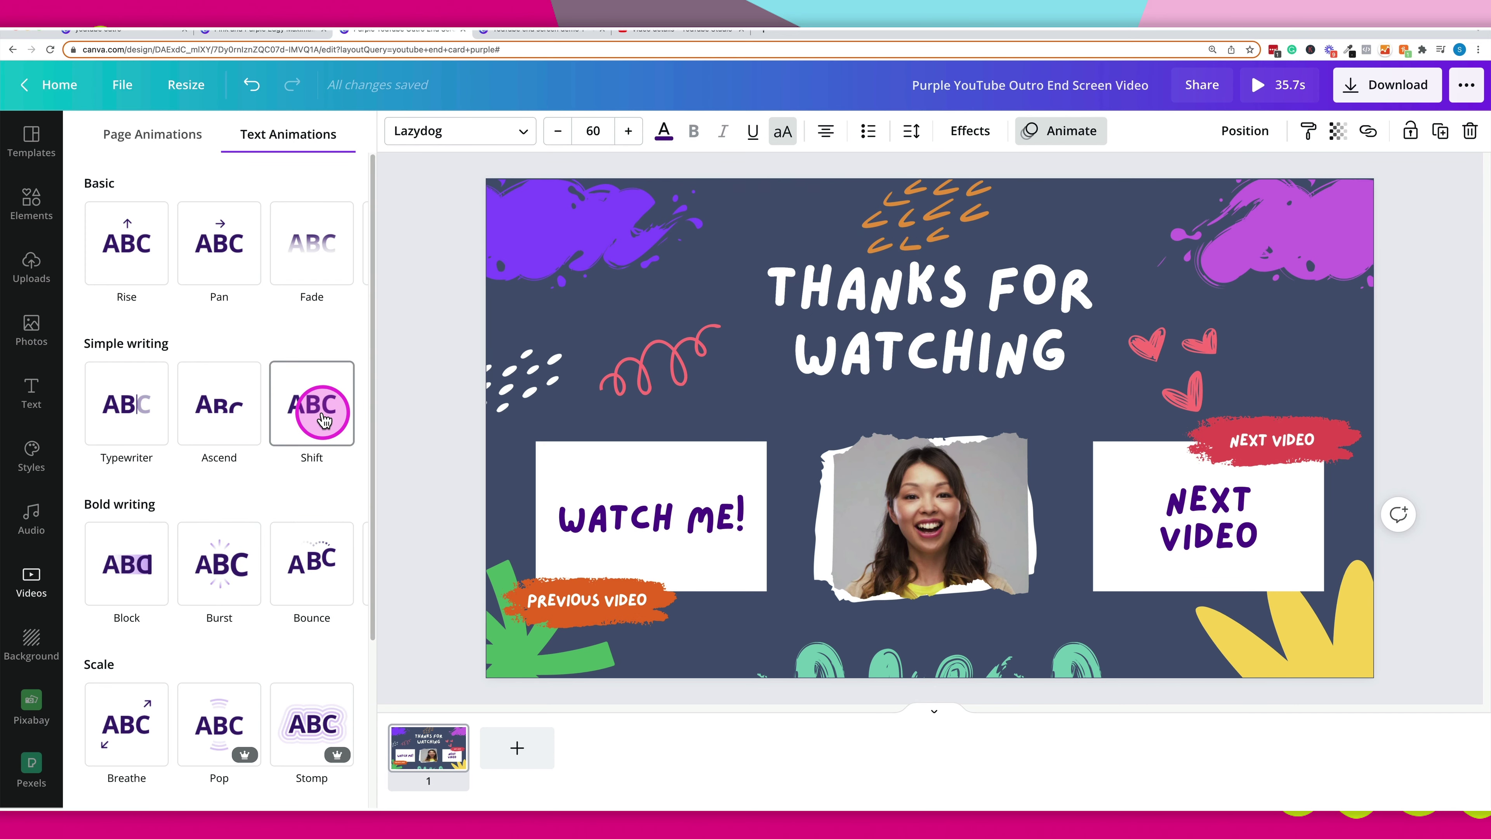
click(216, 390)
Step: Apply the Block text animation to the "WATCH ME!" text and play the end screen preview
click(101, 591)
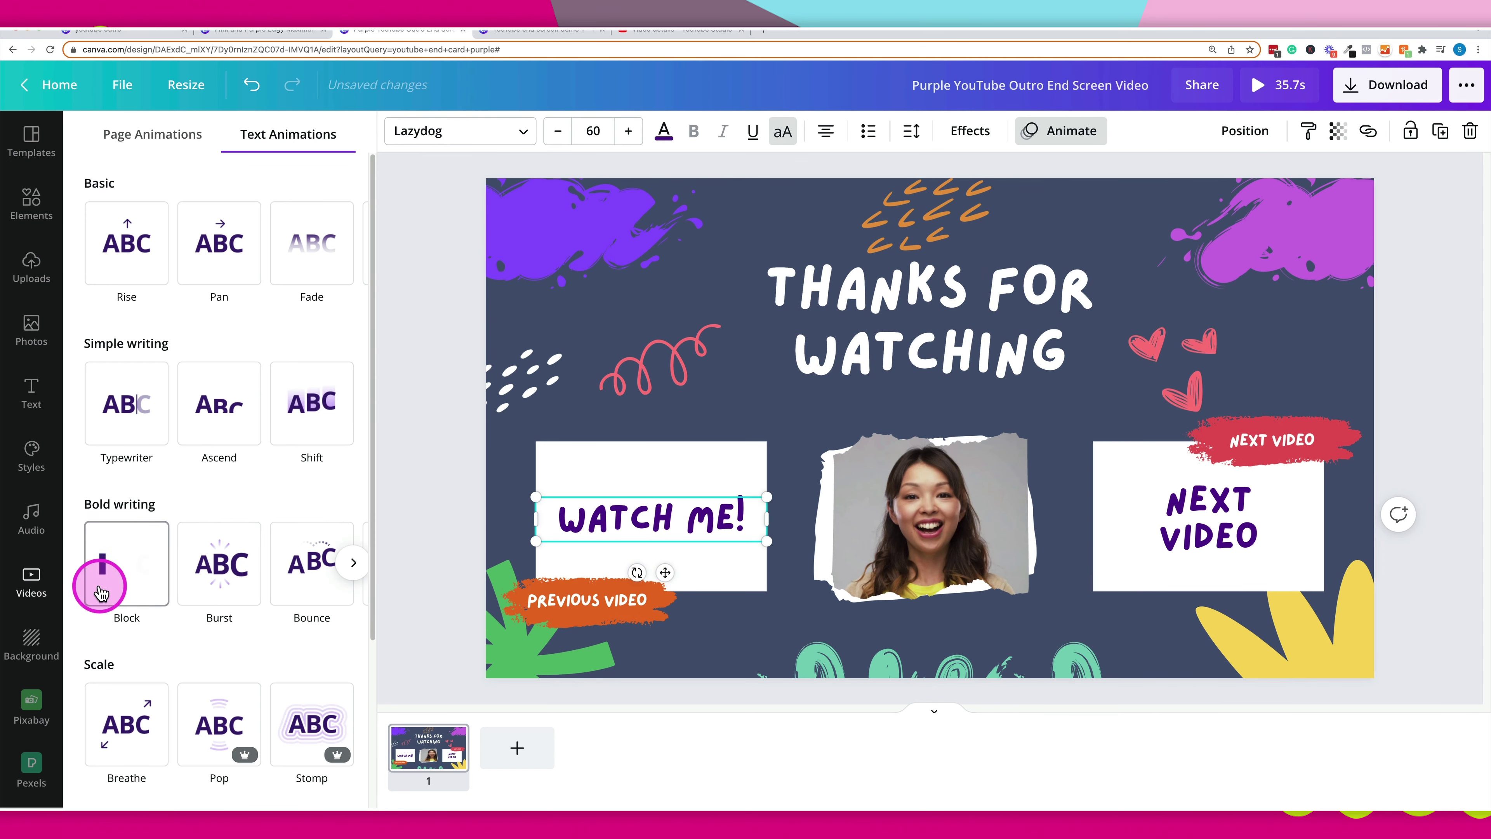
click(121, 571)
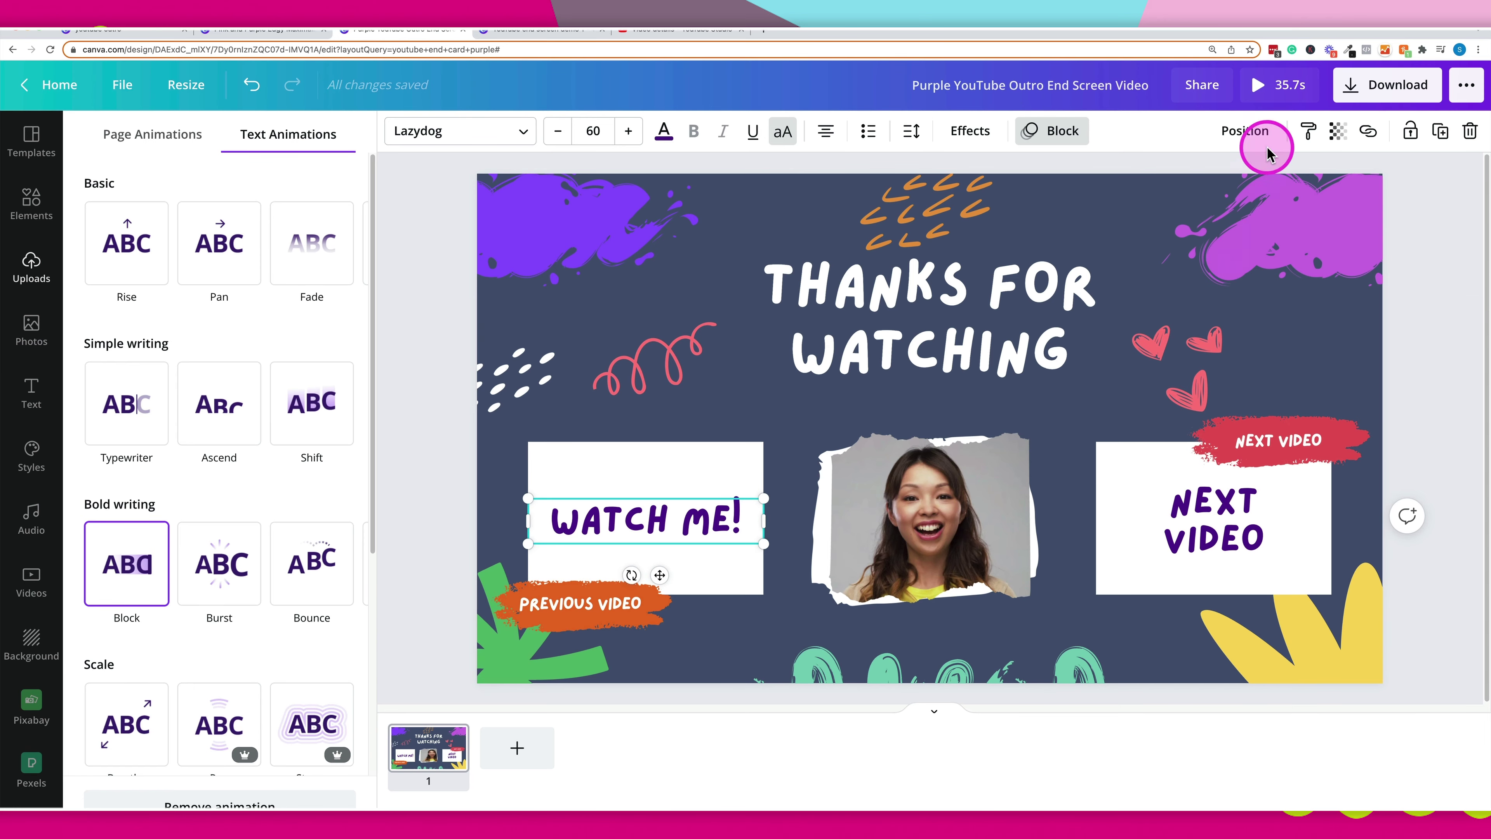
click(1305, 89)
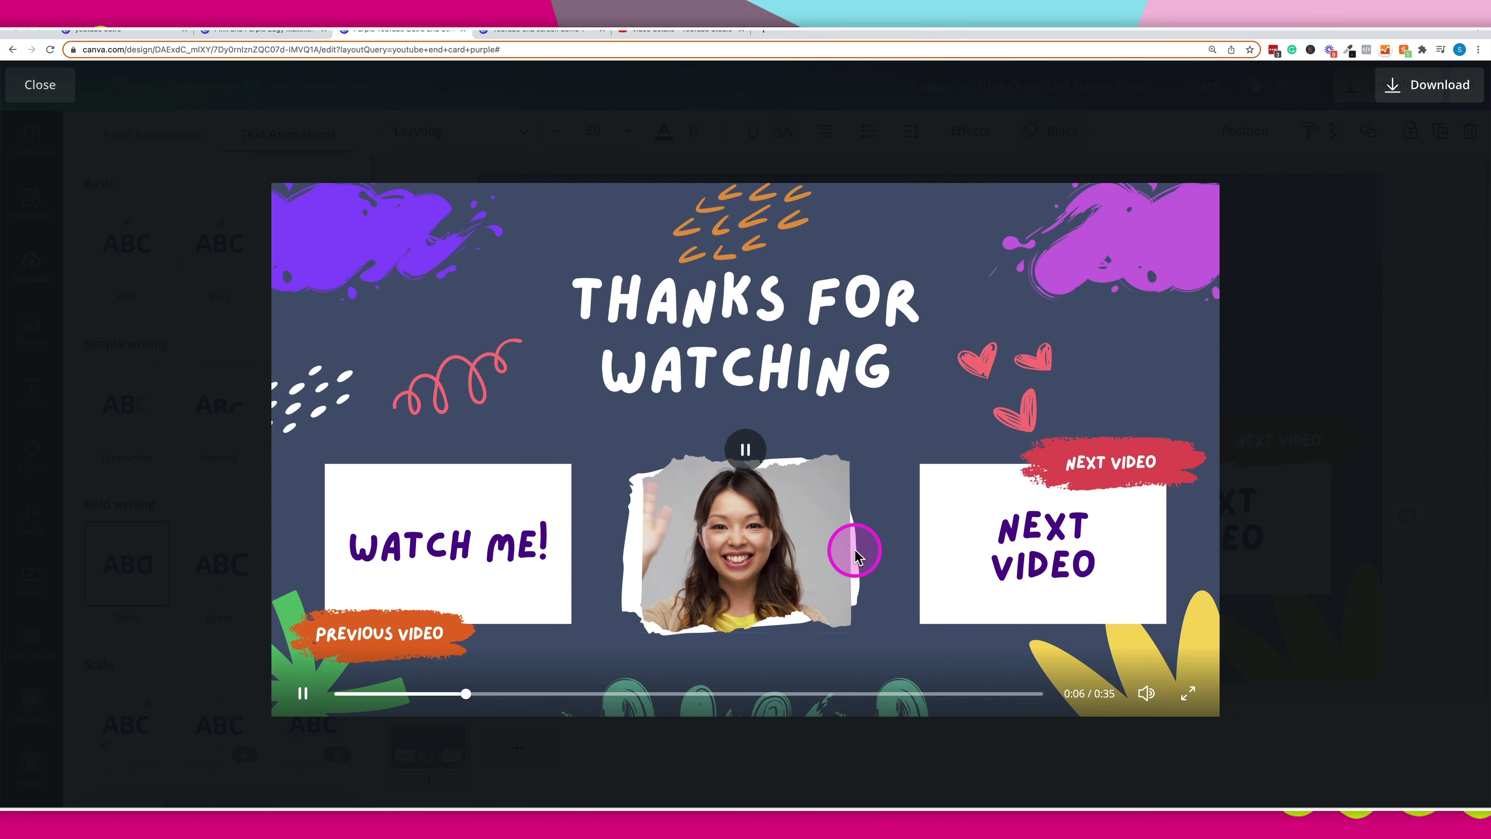
click(40, 85)
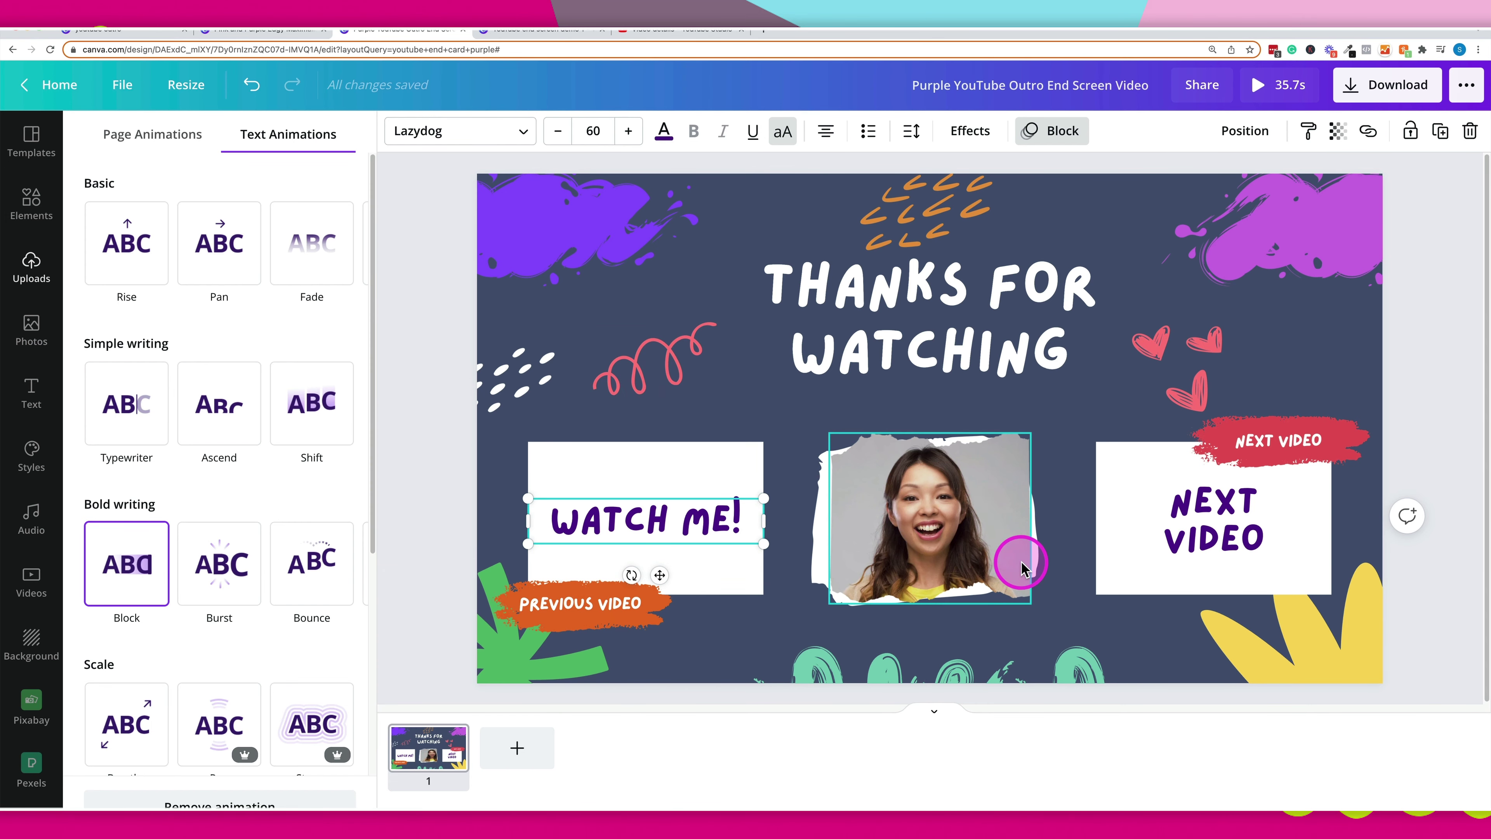
click(447, 525)
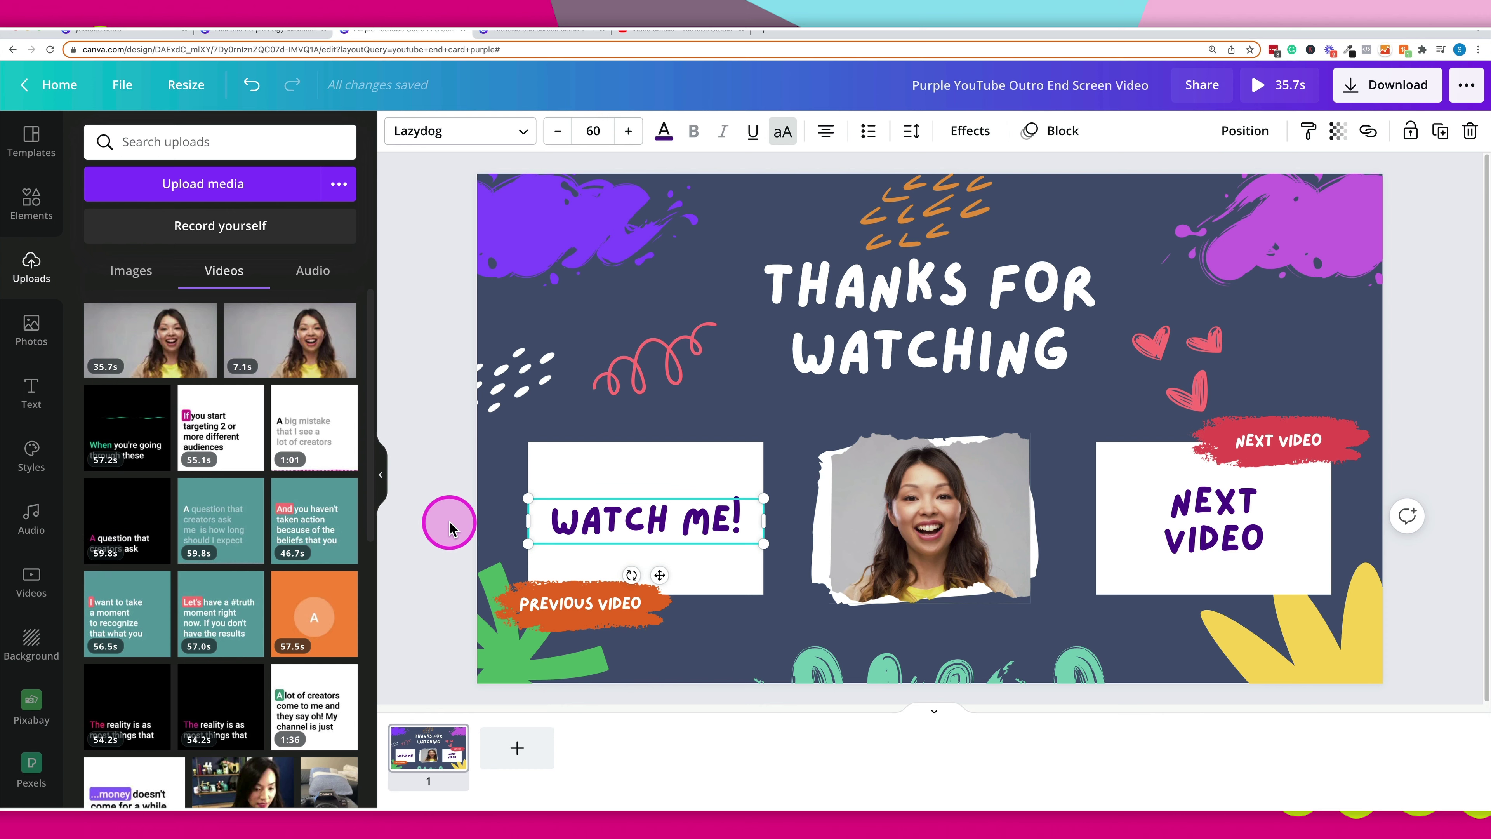
Step: Insert the 35.7 s uploaded video as a new full page before the end screen page
click(434, 763)
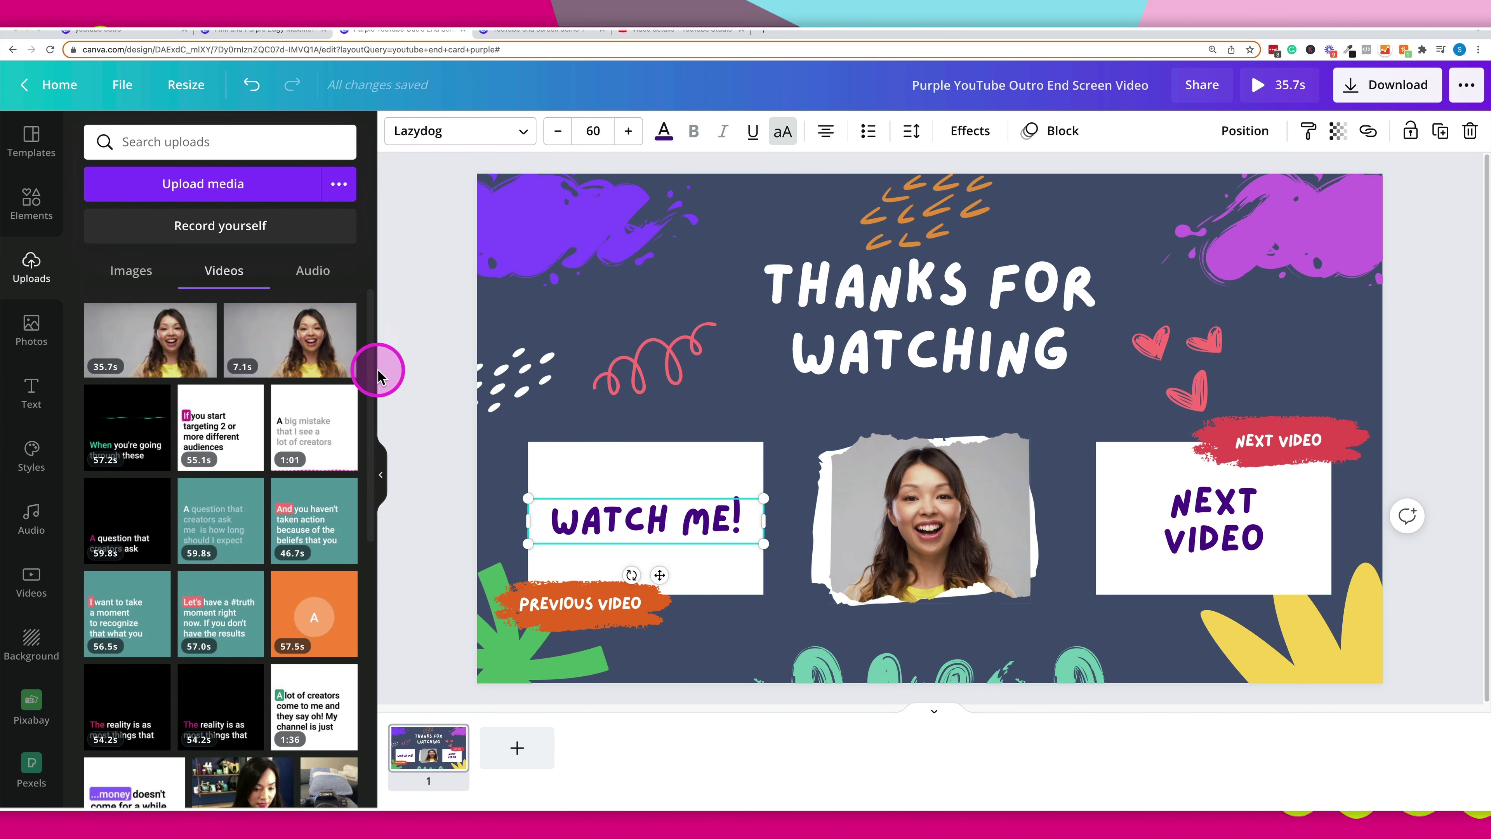
click(25, 276)
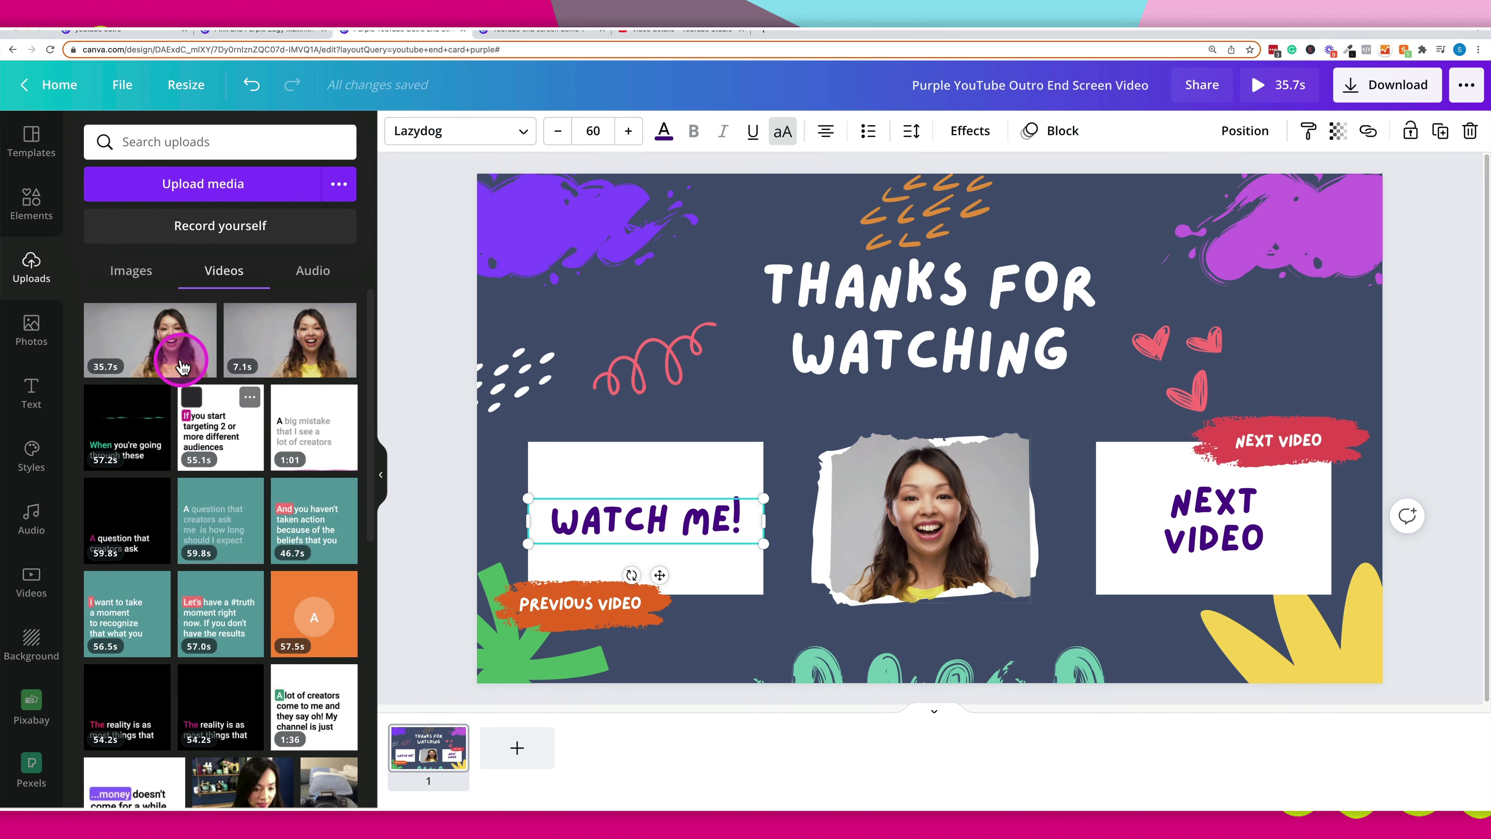
click(138, 357)
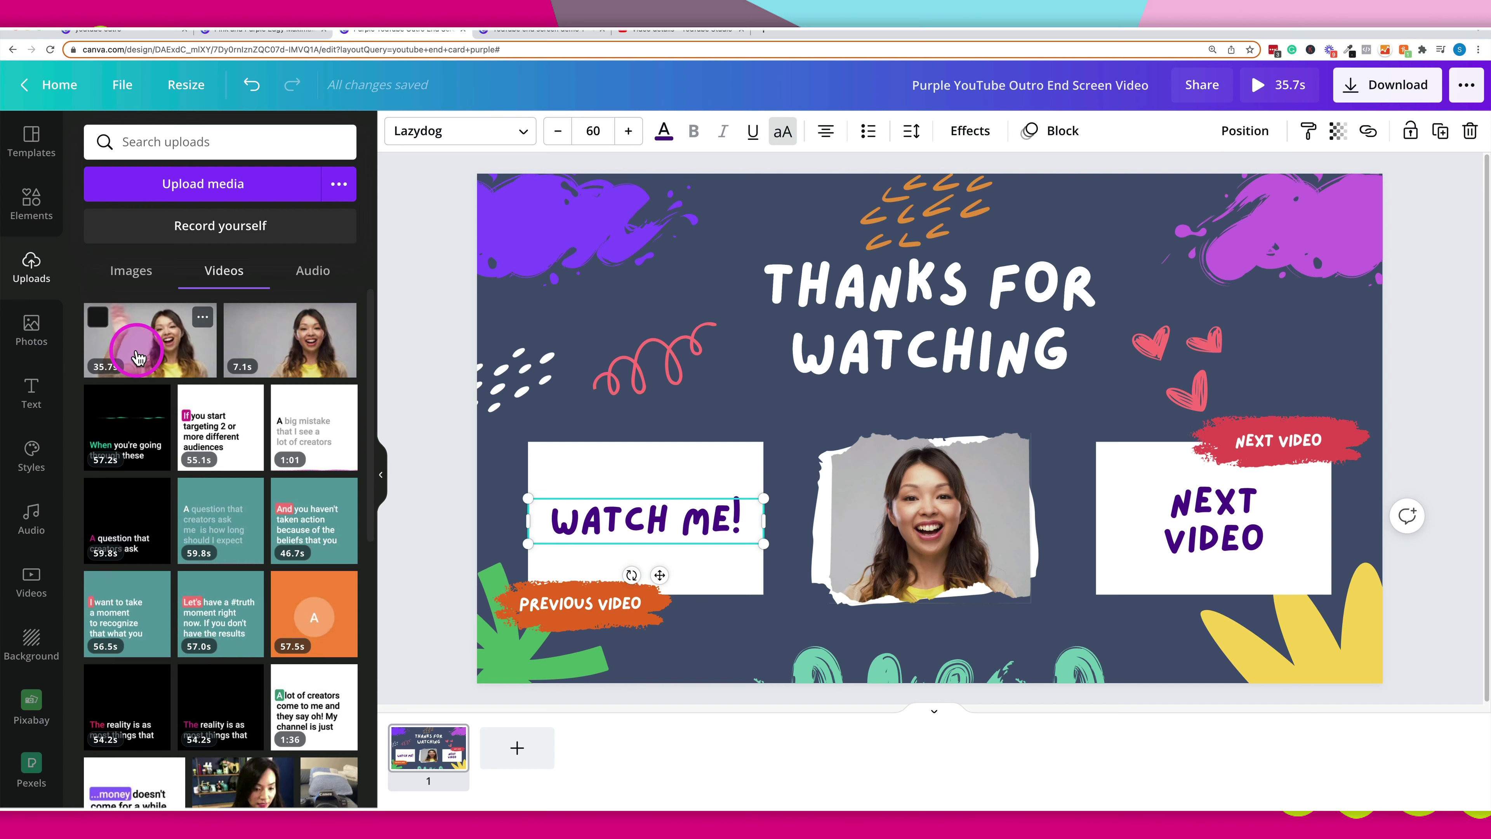
click(46, 582)
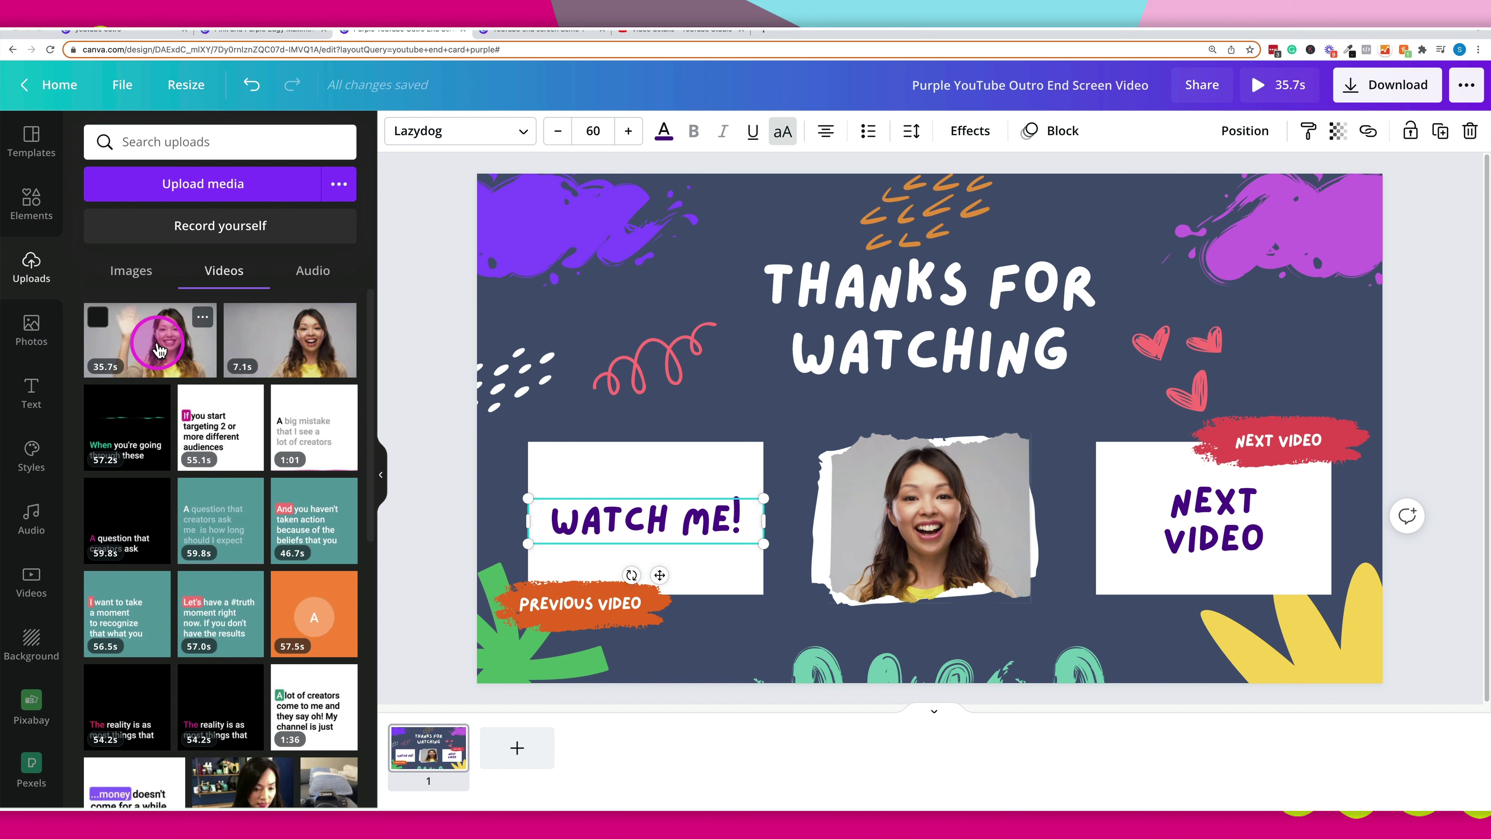
key(Escape)
drag(133, 339, 383, 757)
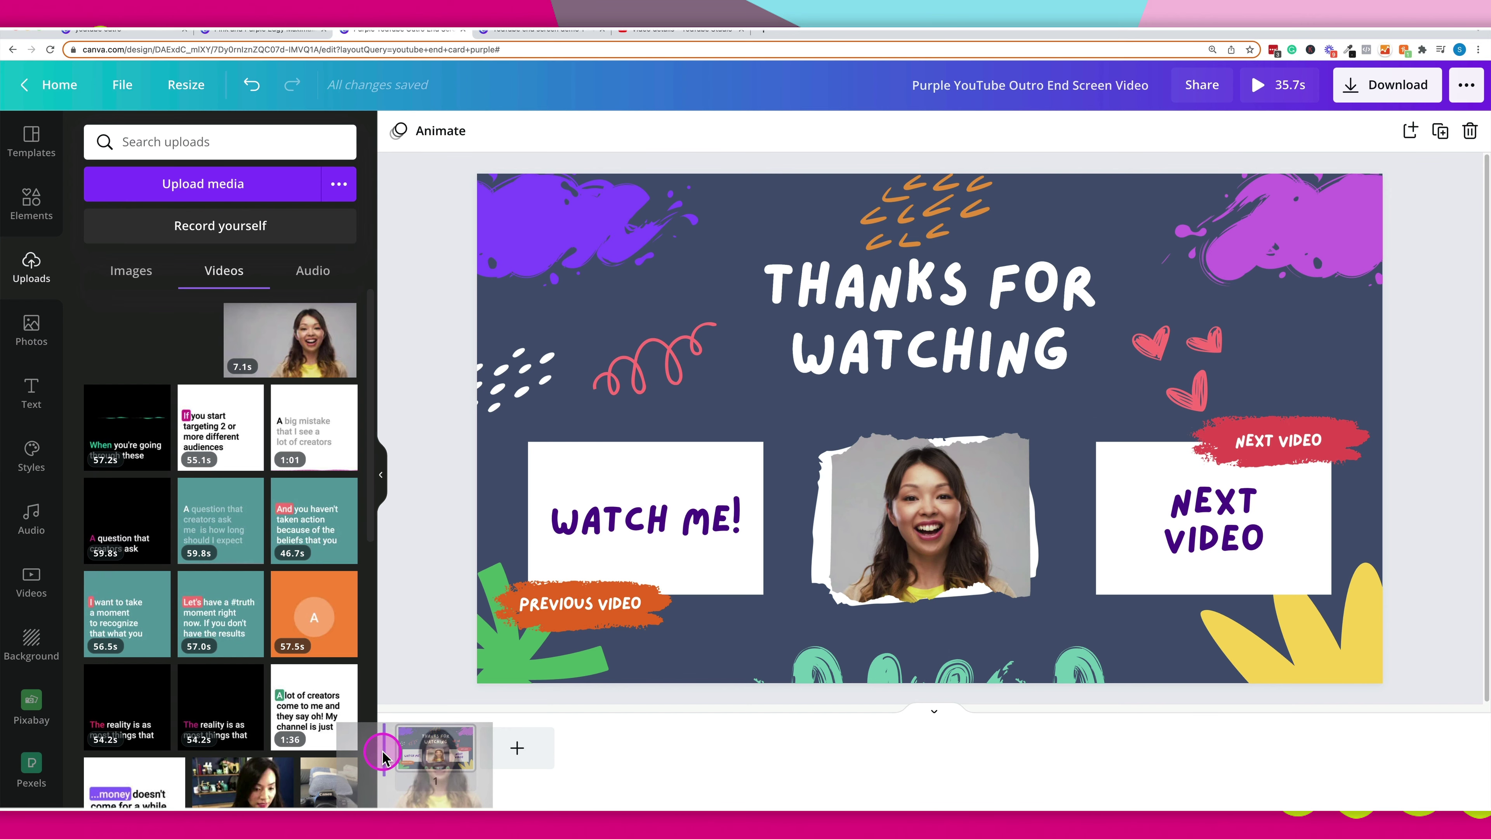
drag(383, 757, 383, 755)
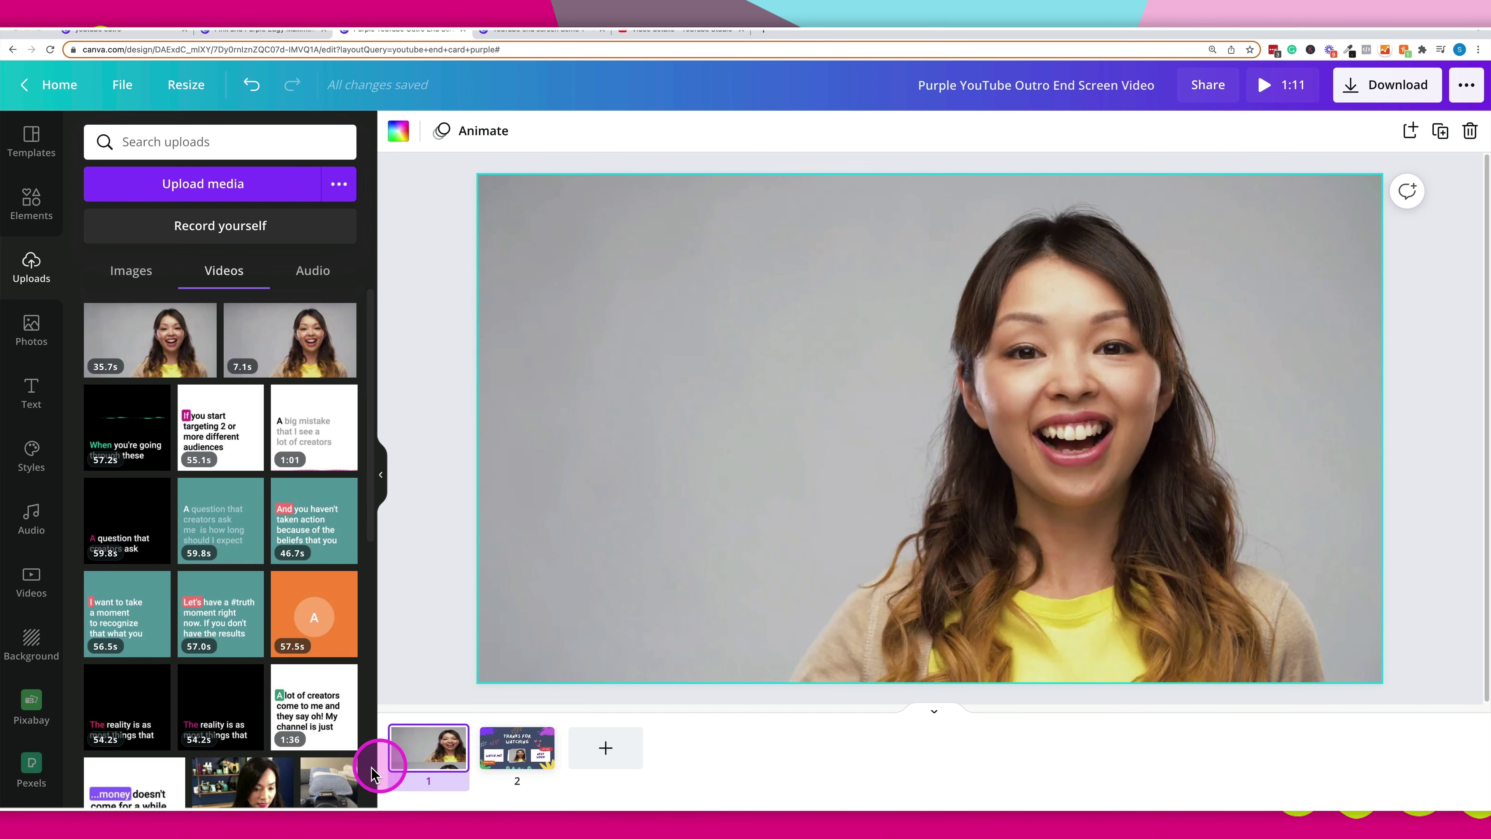
Step: Trim the uploaded video on page 1 to its opening 7.4 seconds and finish the trim
click(423, 758)
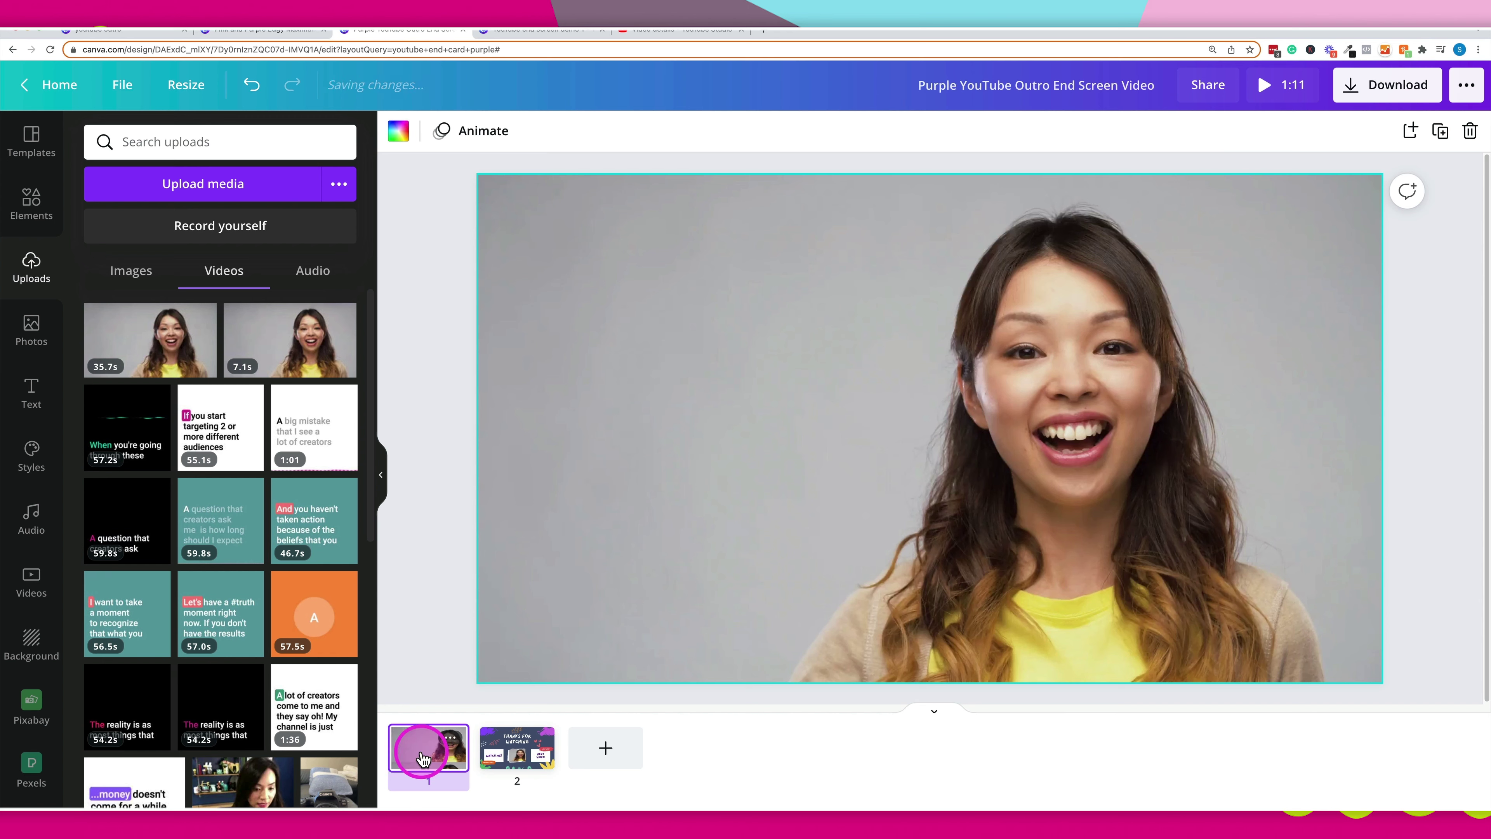
click(662, 516)
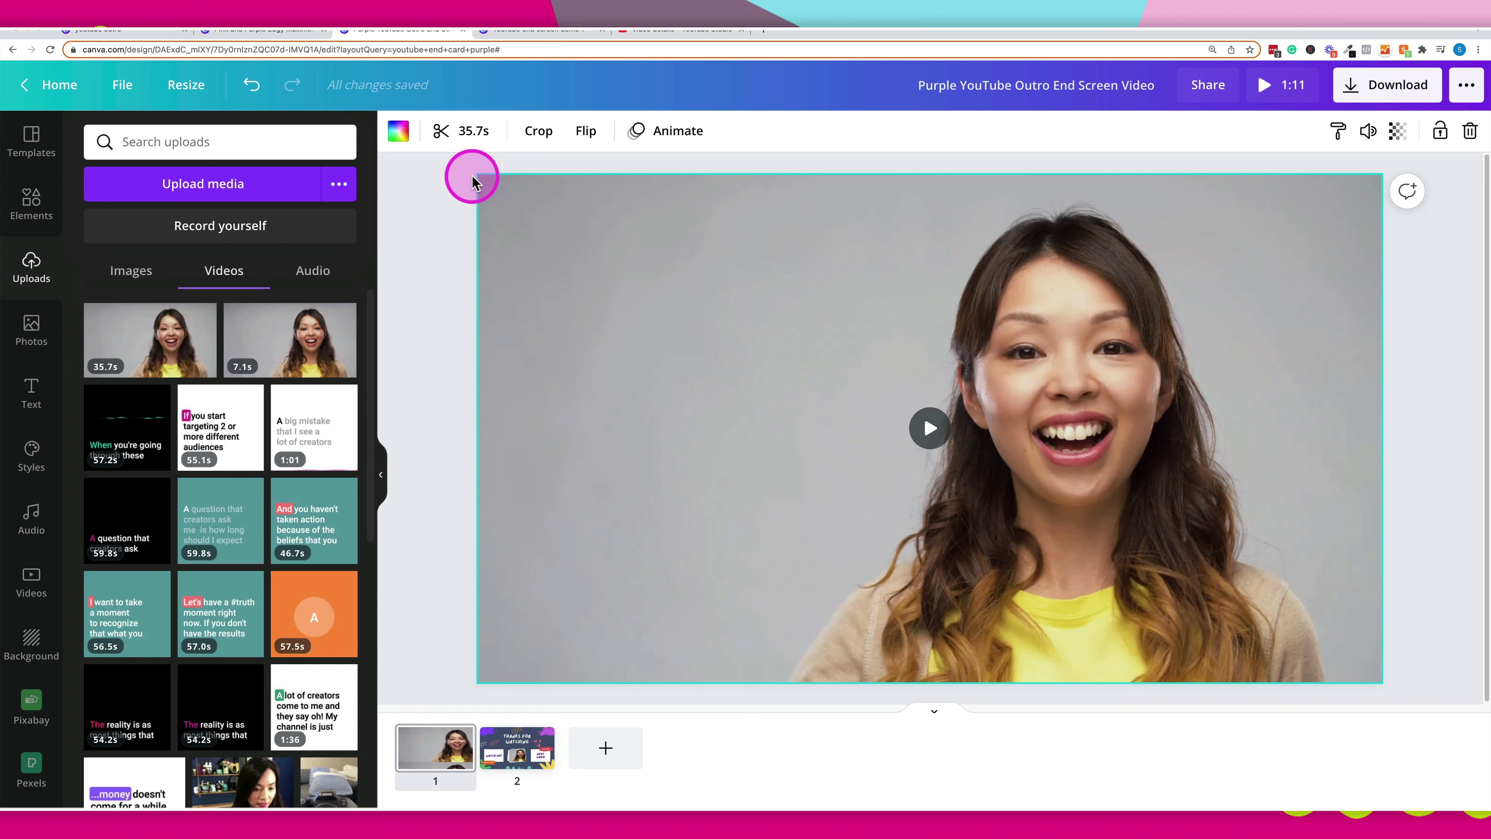
click(442, 133)
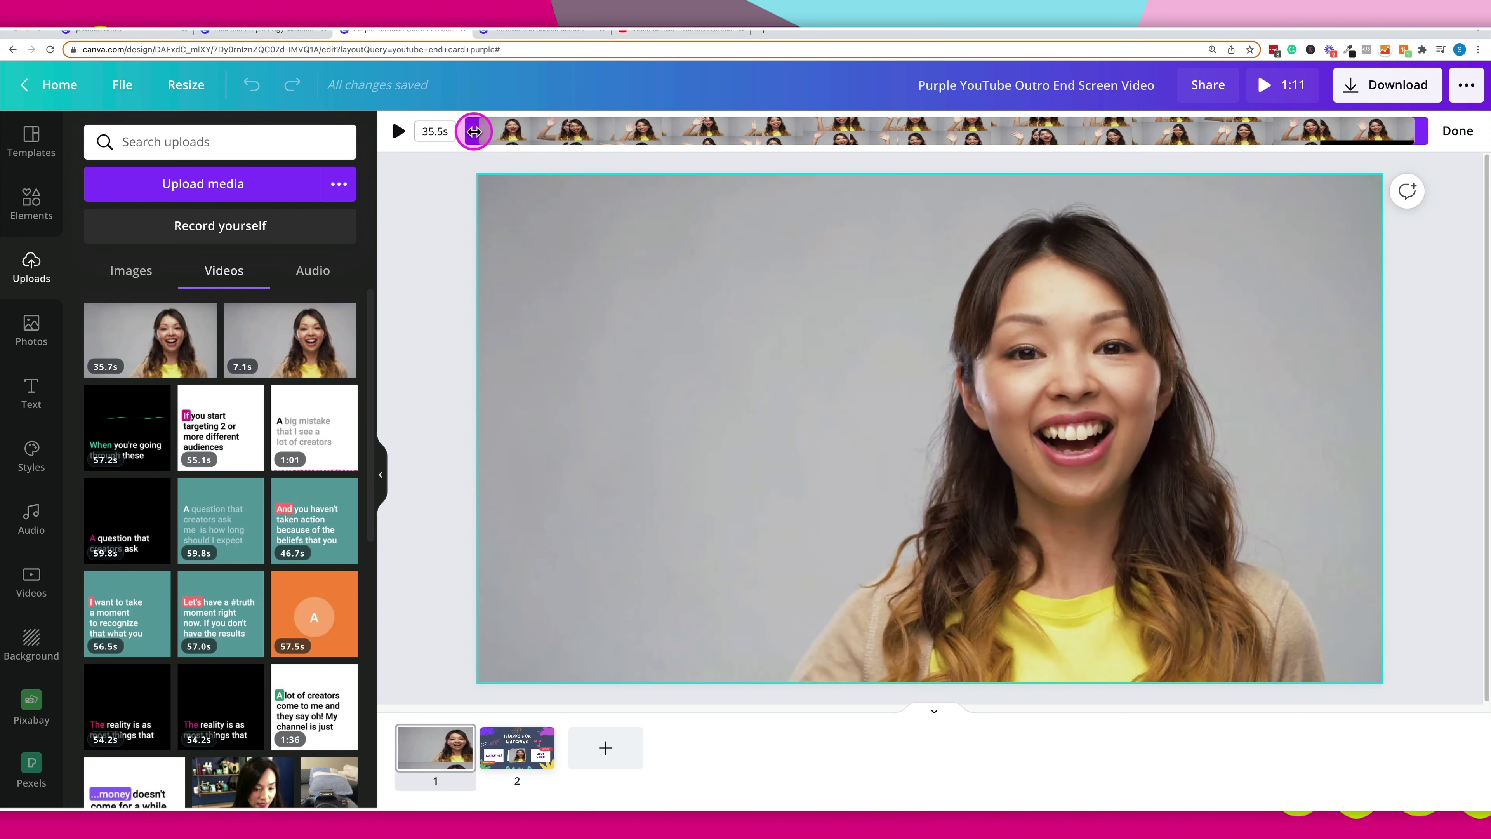
drag(472, 133, 741, 131)
drag(1427, 130, 1325, 130)
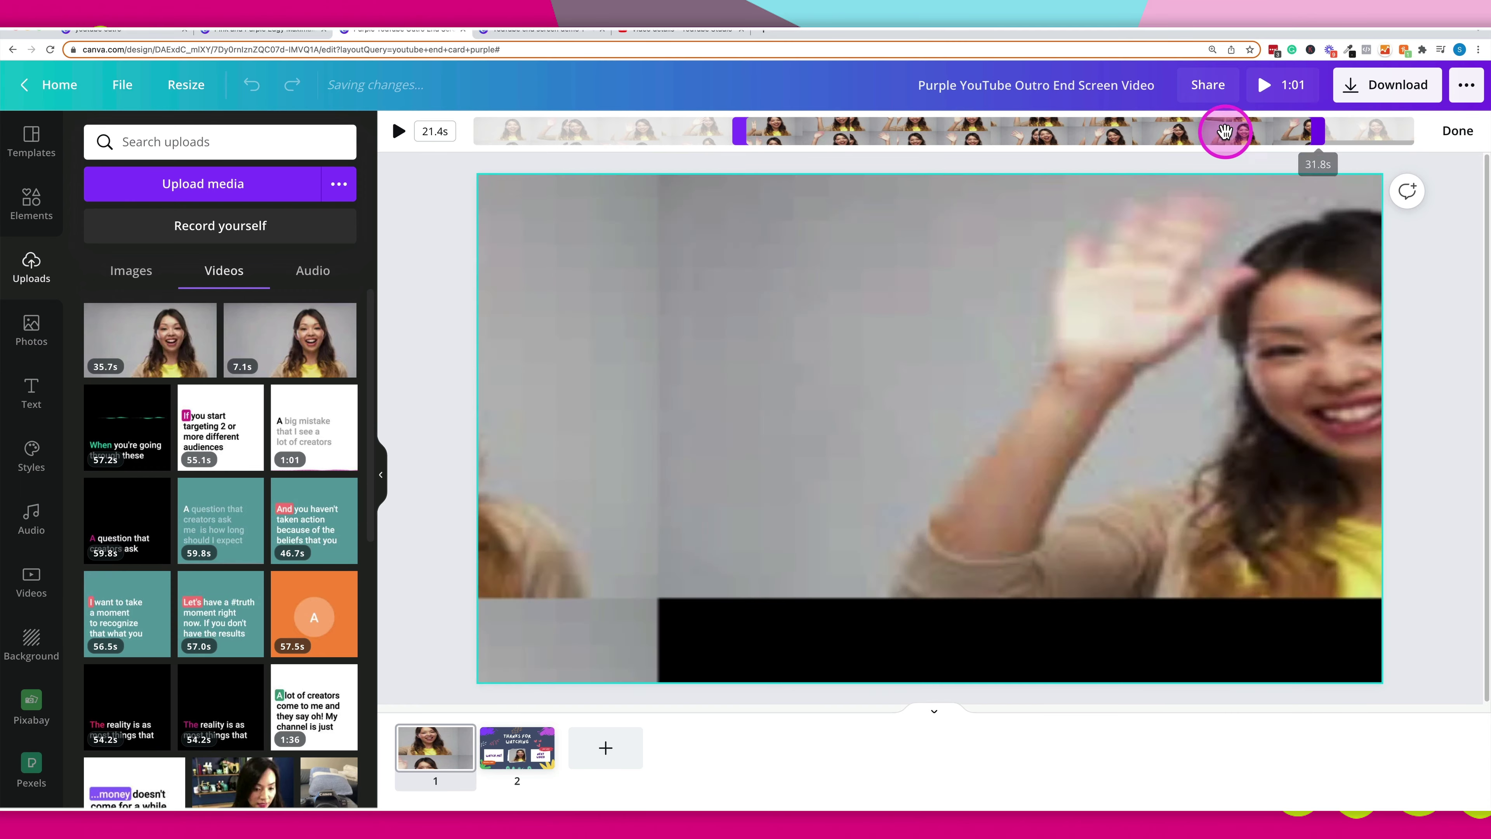
drag(1228, 129, 802, 133)
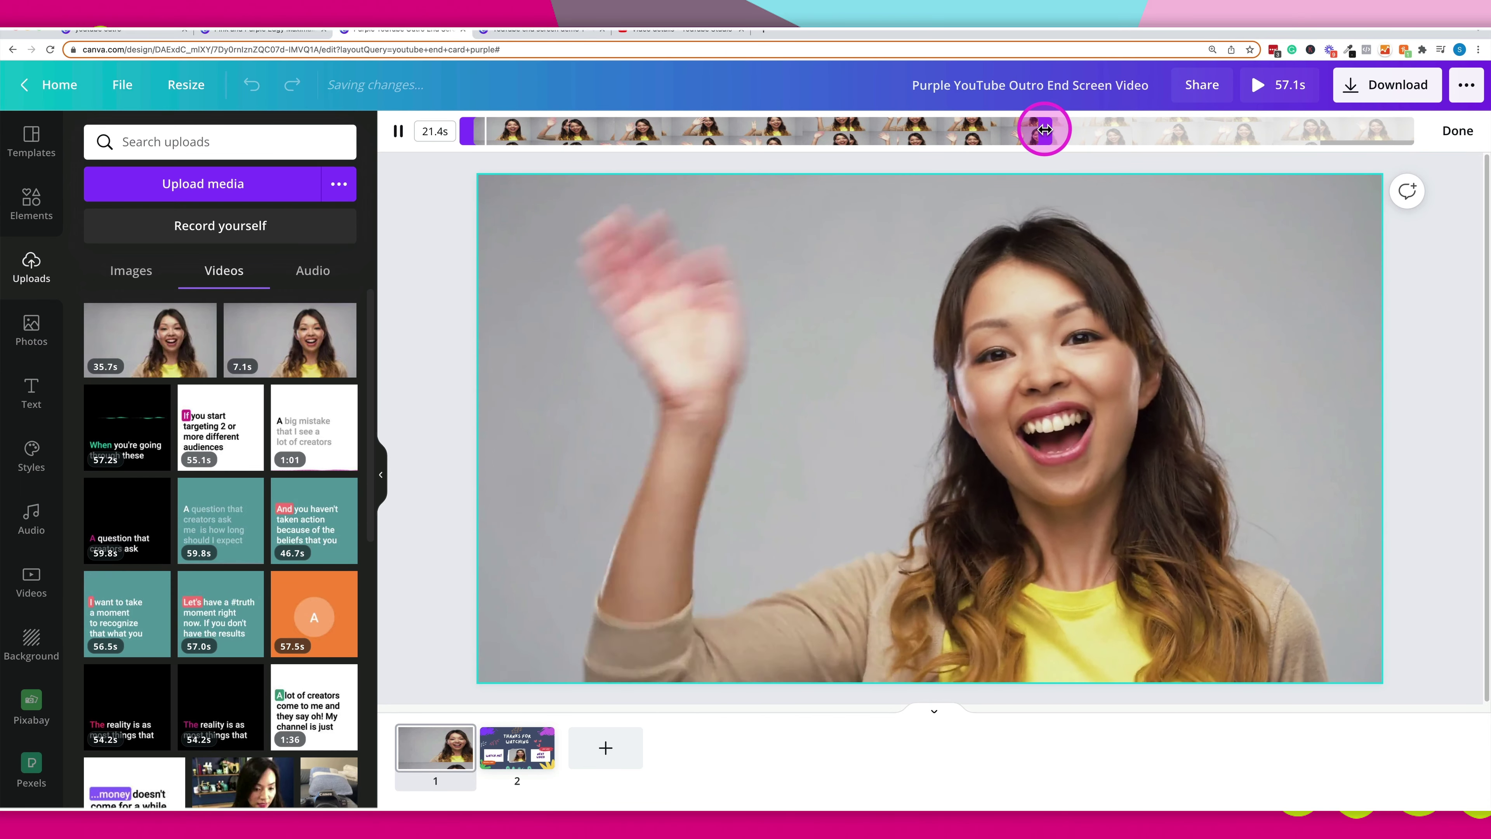
drag(1045, 134, 675, 143)
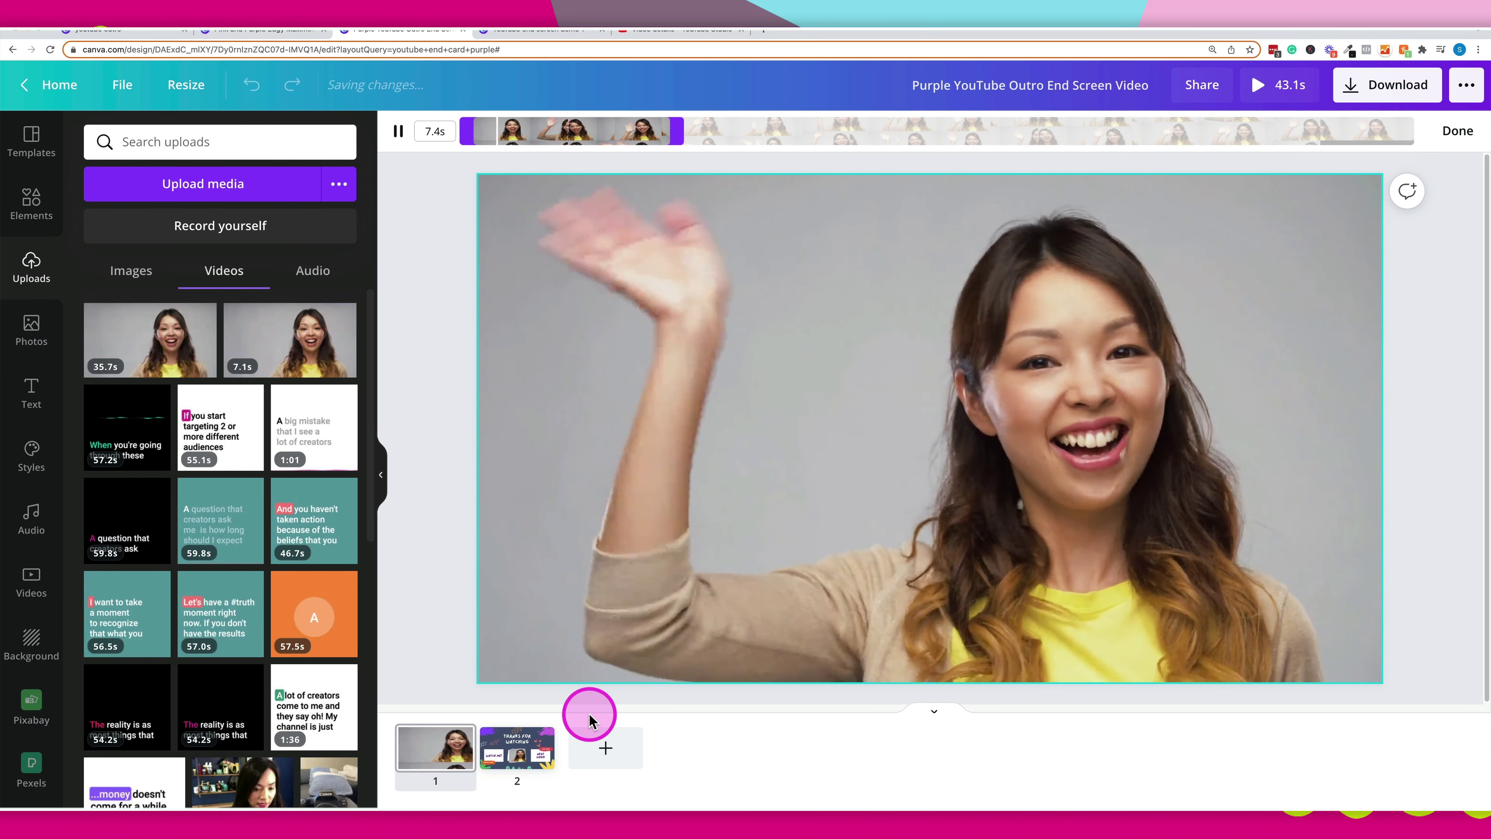
click(398, 132)
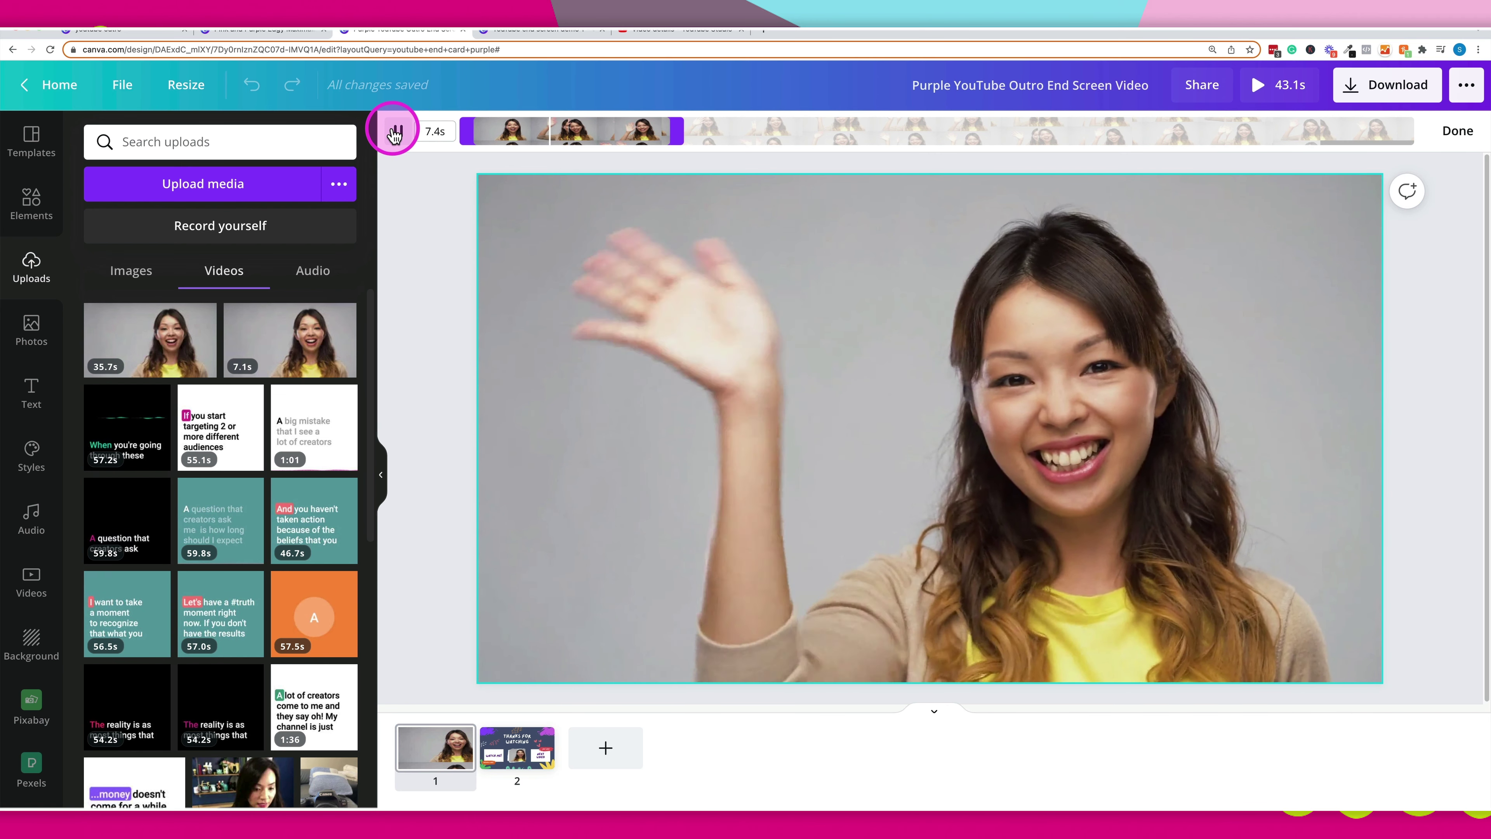
click(396, 134)
click(456, 400)
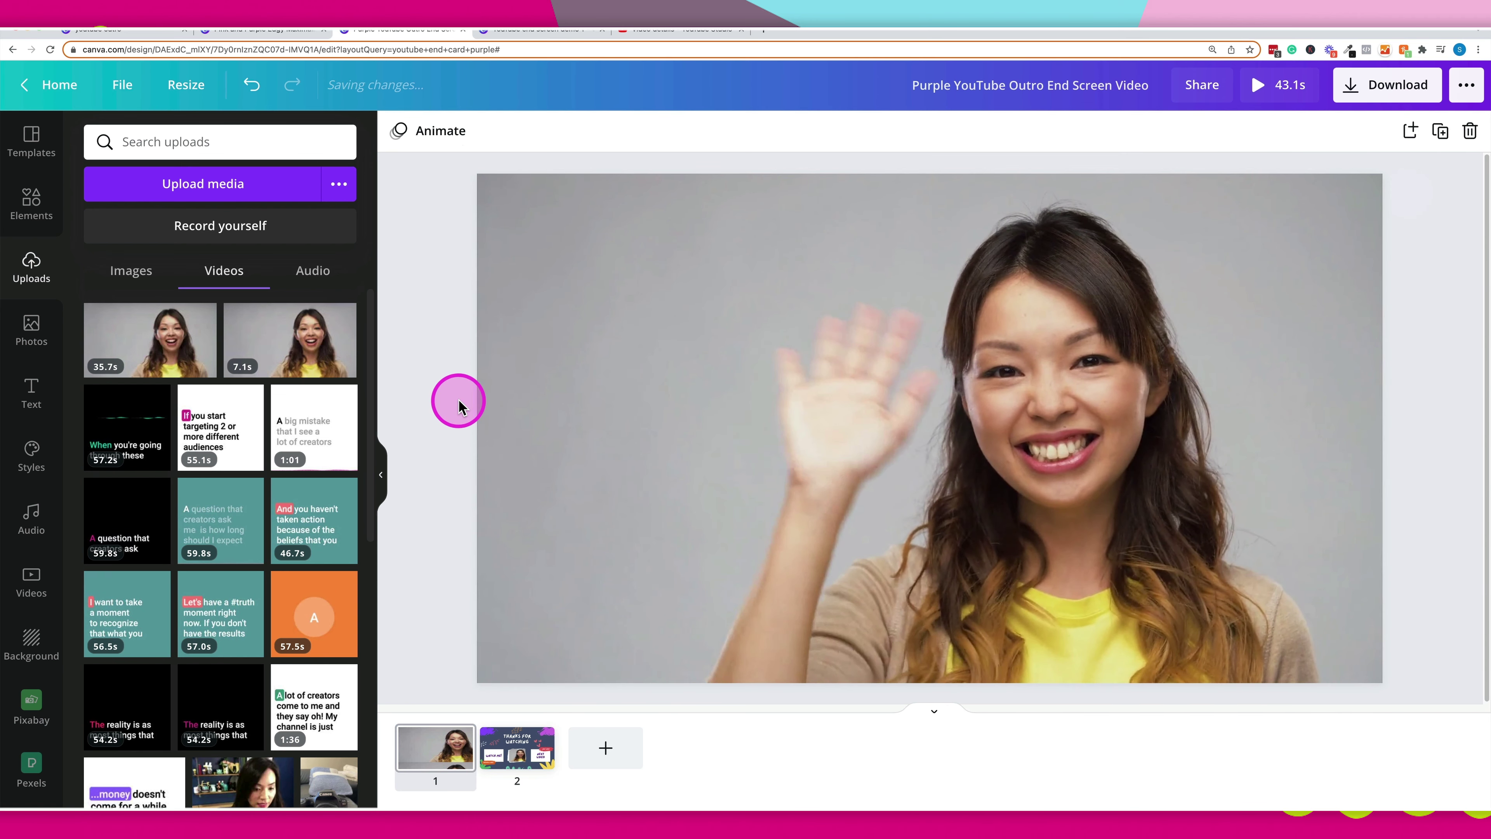
Step: Try the Dissolve transition between the video page and the end screen page, and apply a rightward Slide transition instead
mouse_move(449, 746)
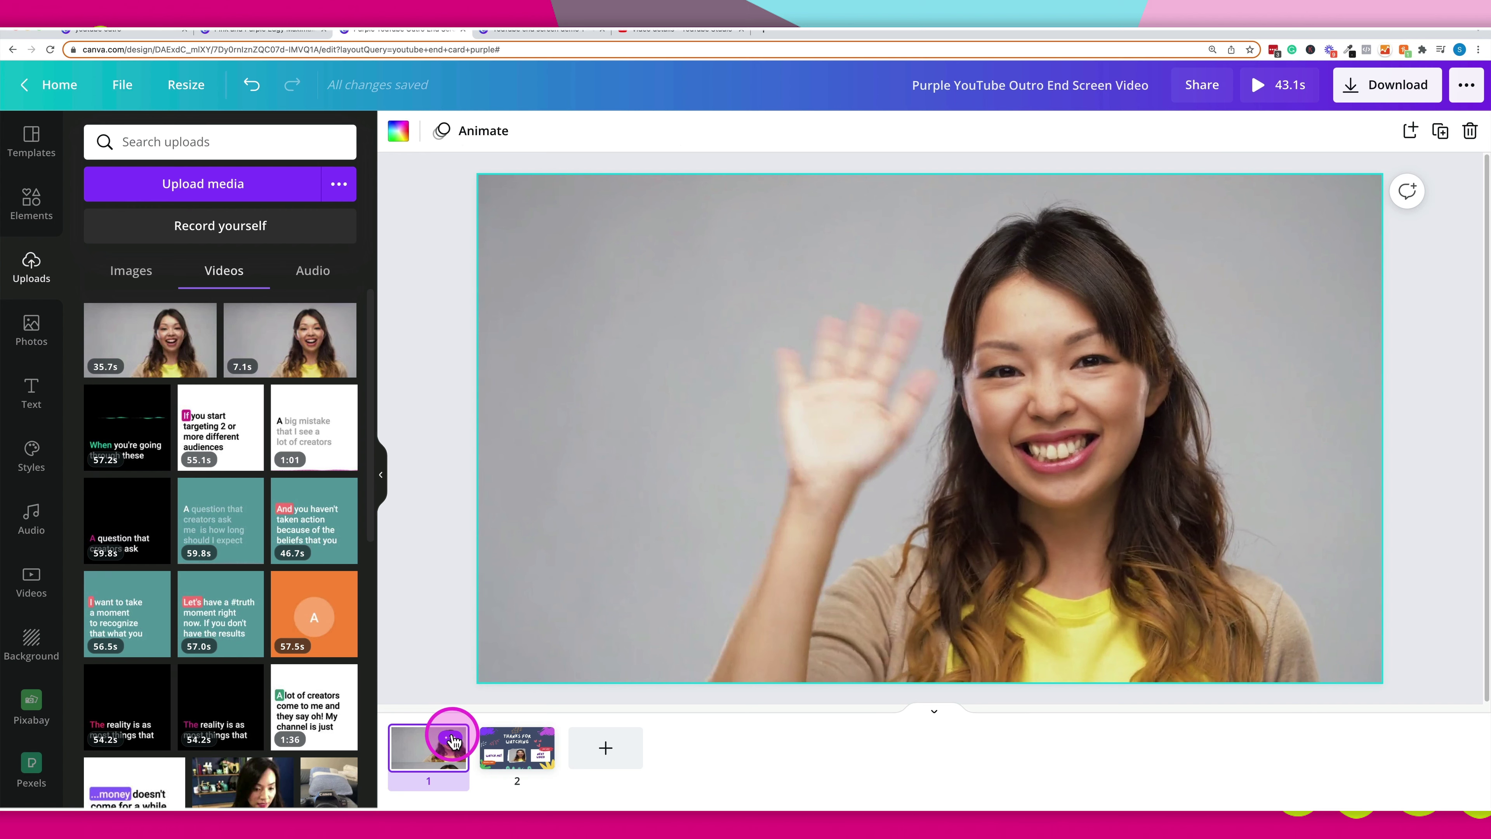
click(451, 742)
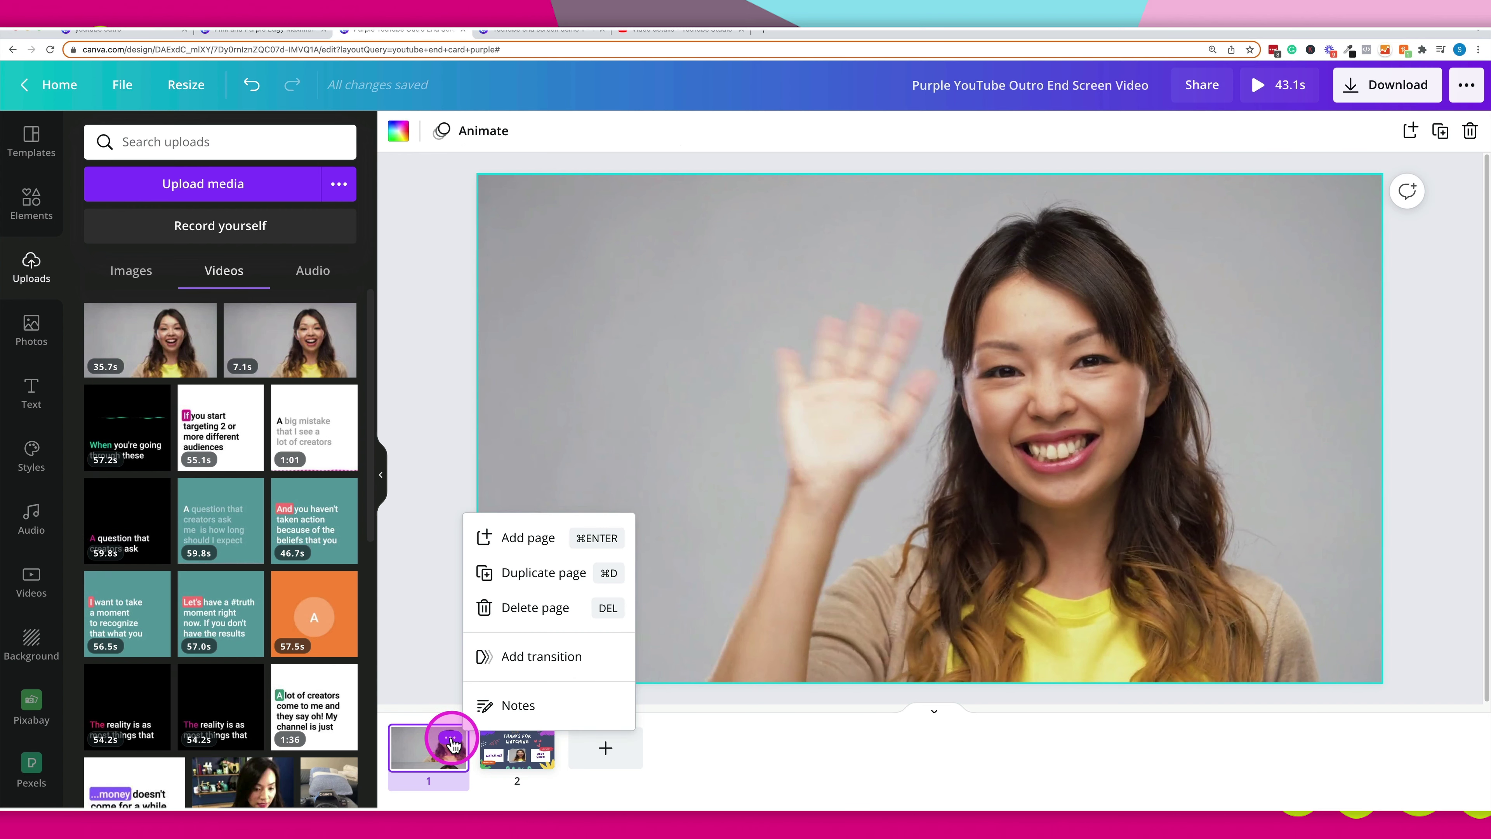
click(598, 661)
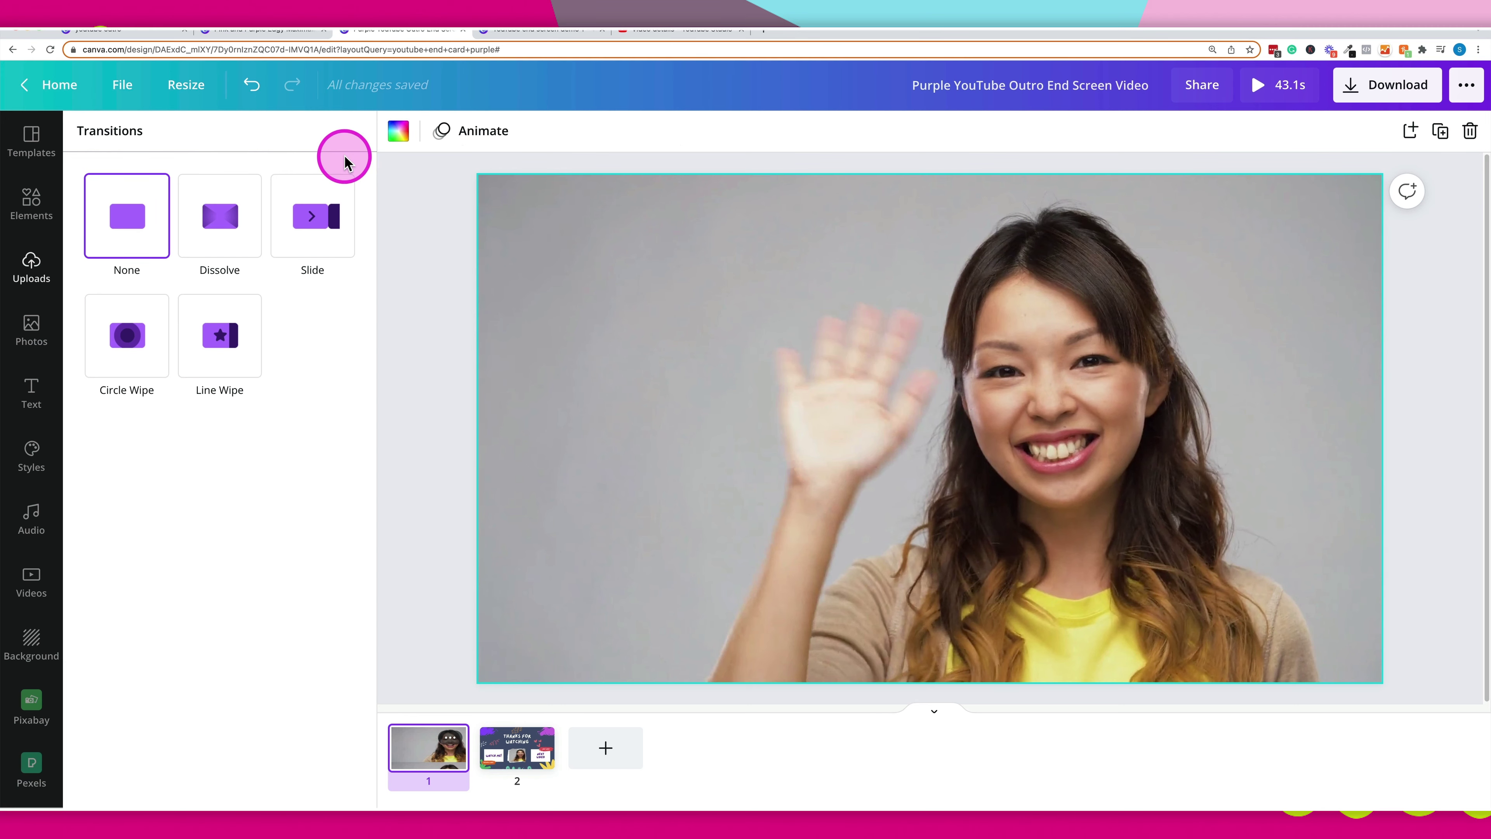
click(200, 218)
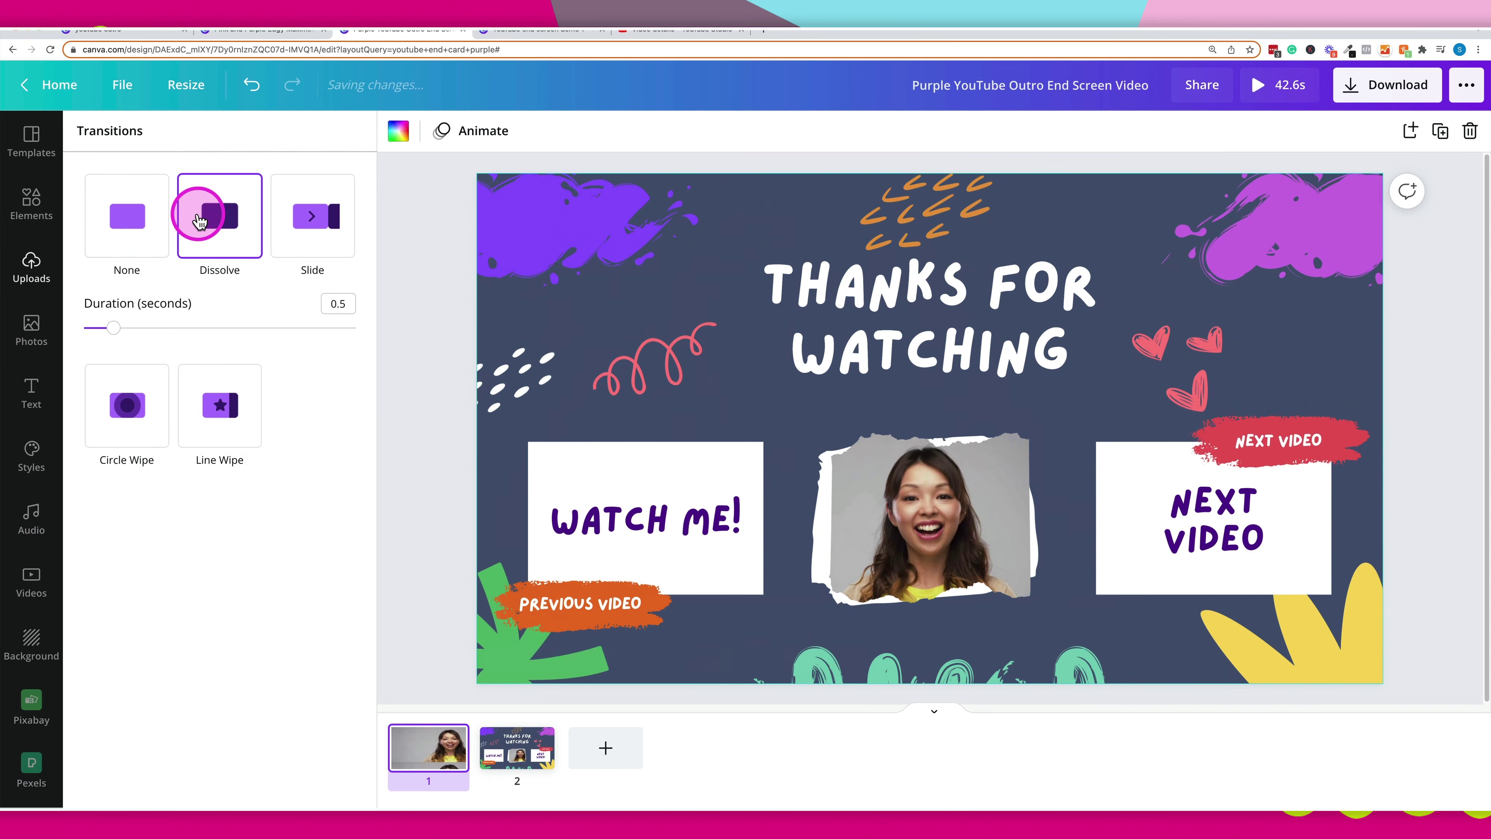
click(302, 217)
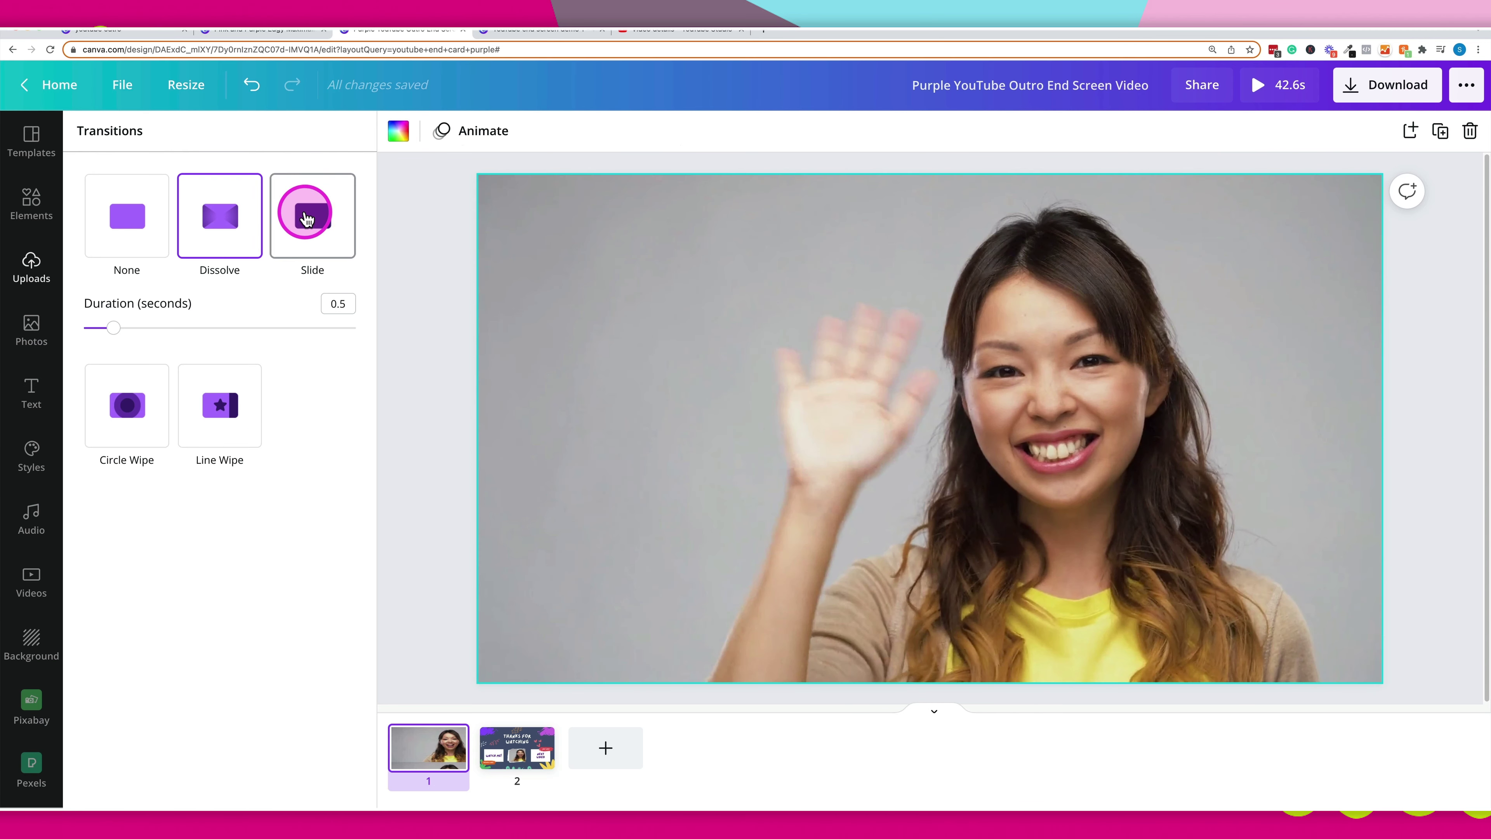
click(305, 215)
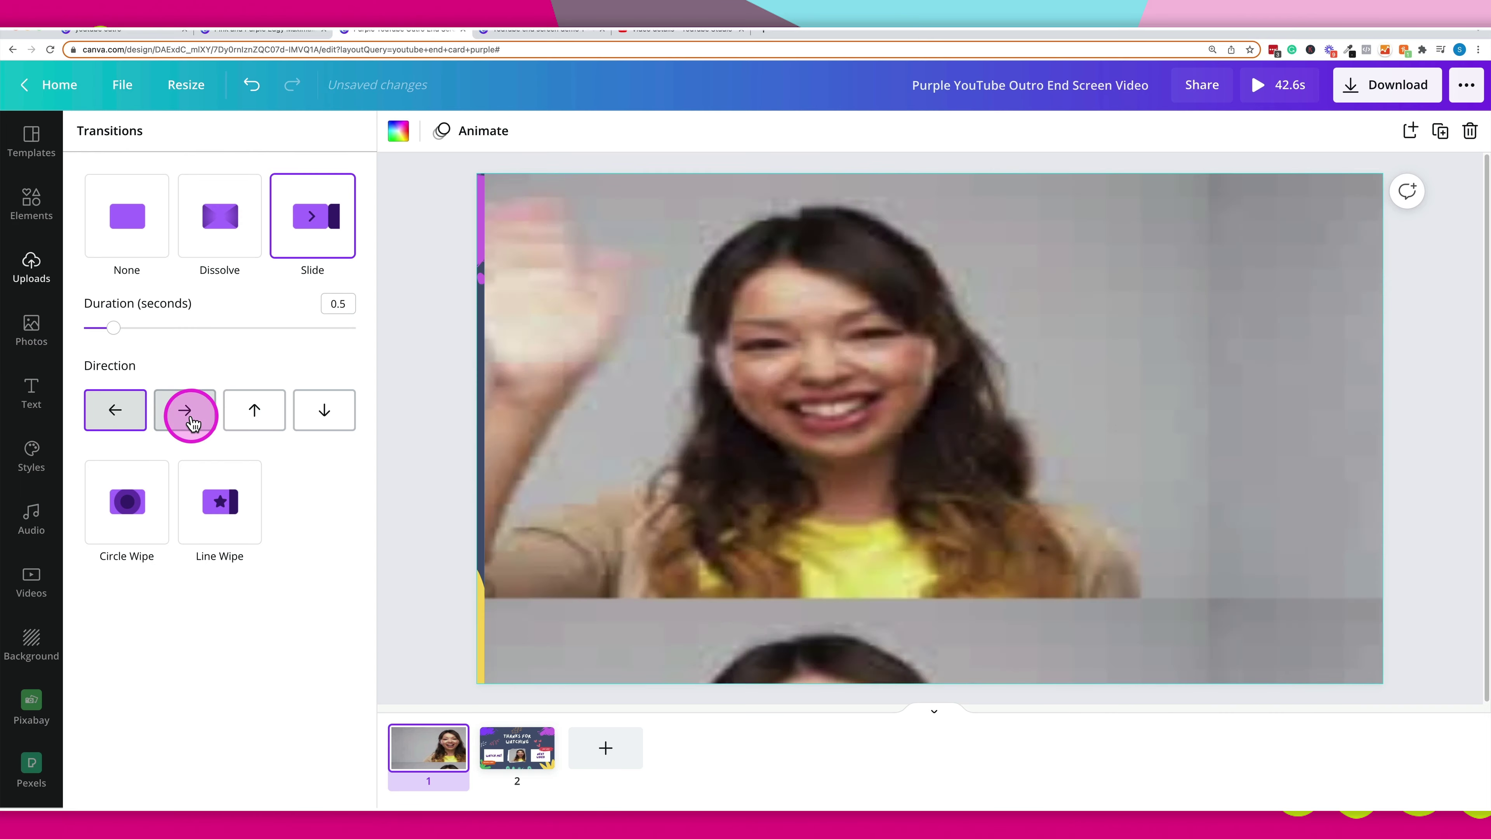
click(189, 414)
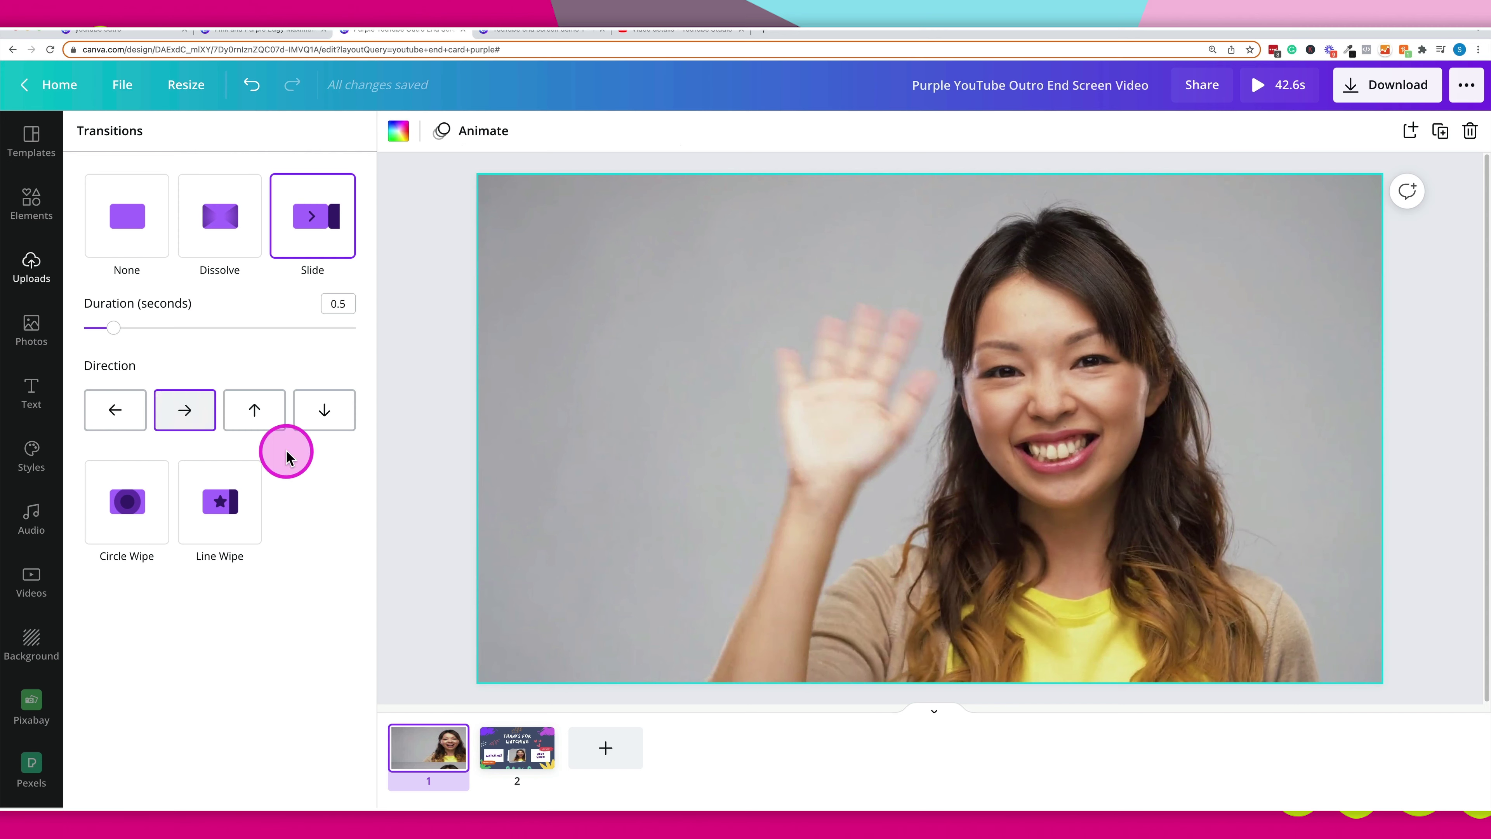
click(424, 480)
Step: Try placing the video page after the end screen page, and move it back to first position
click(418, 754)
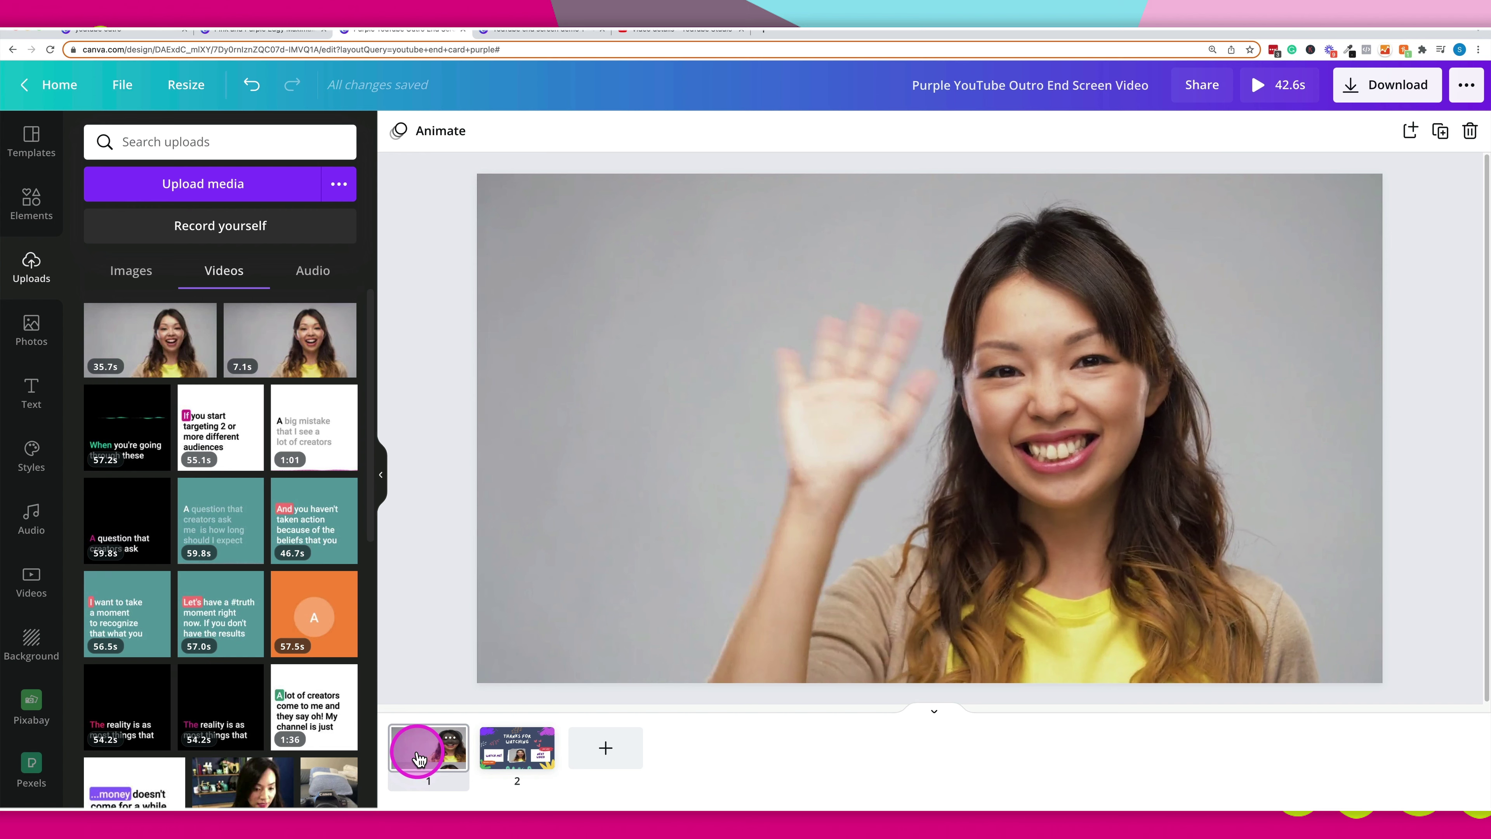
drag(417, 758, 555, 731)
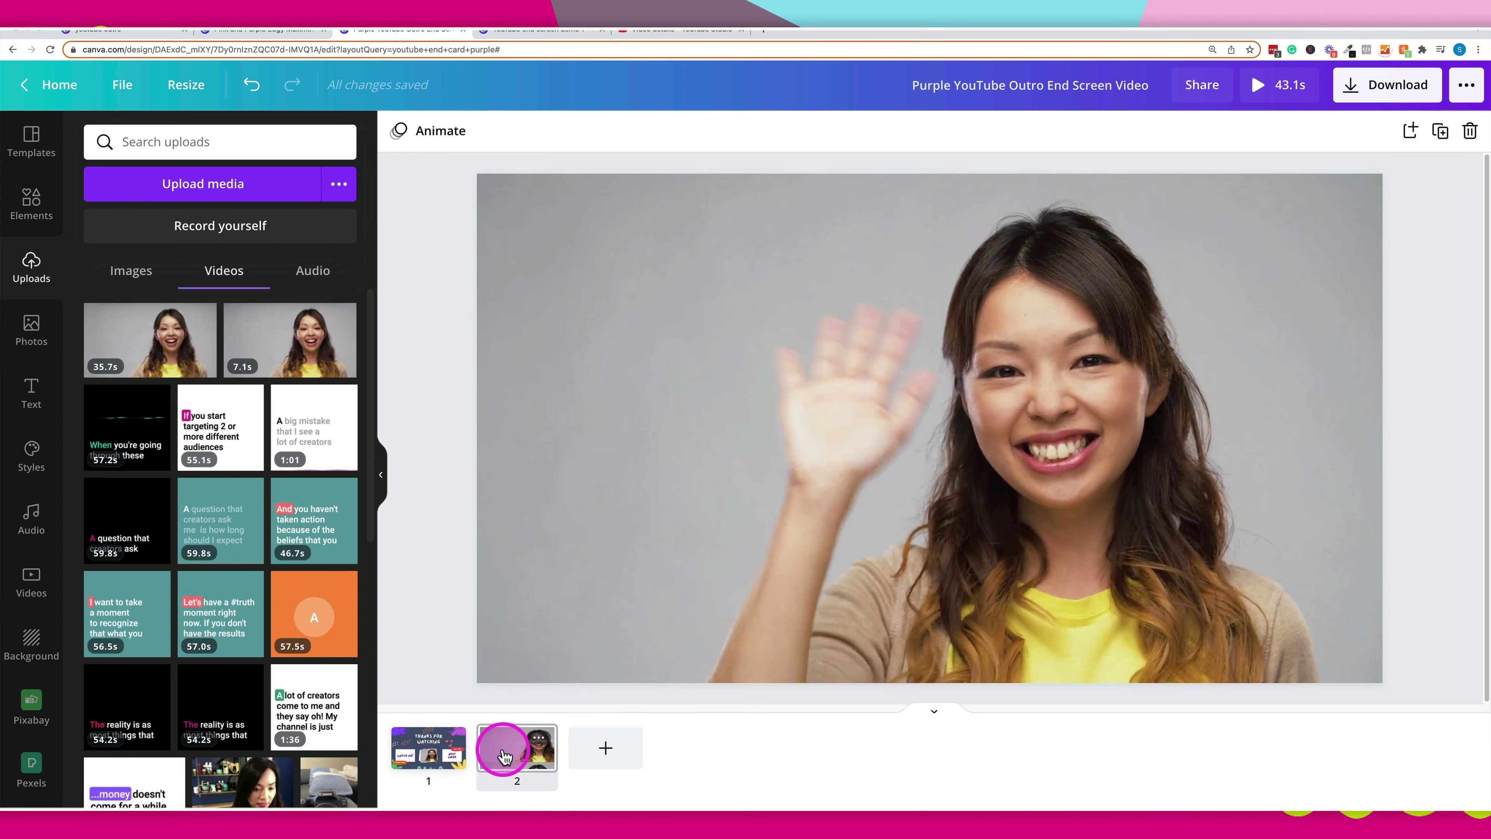
drag(499, 745, 390, 746)
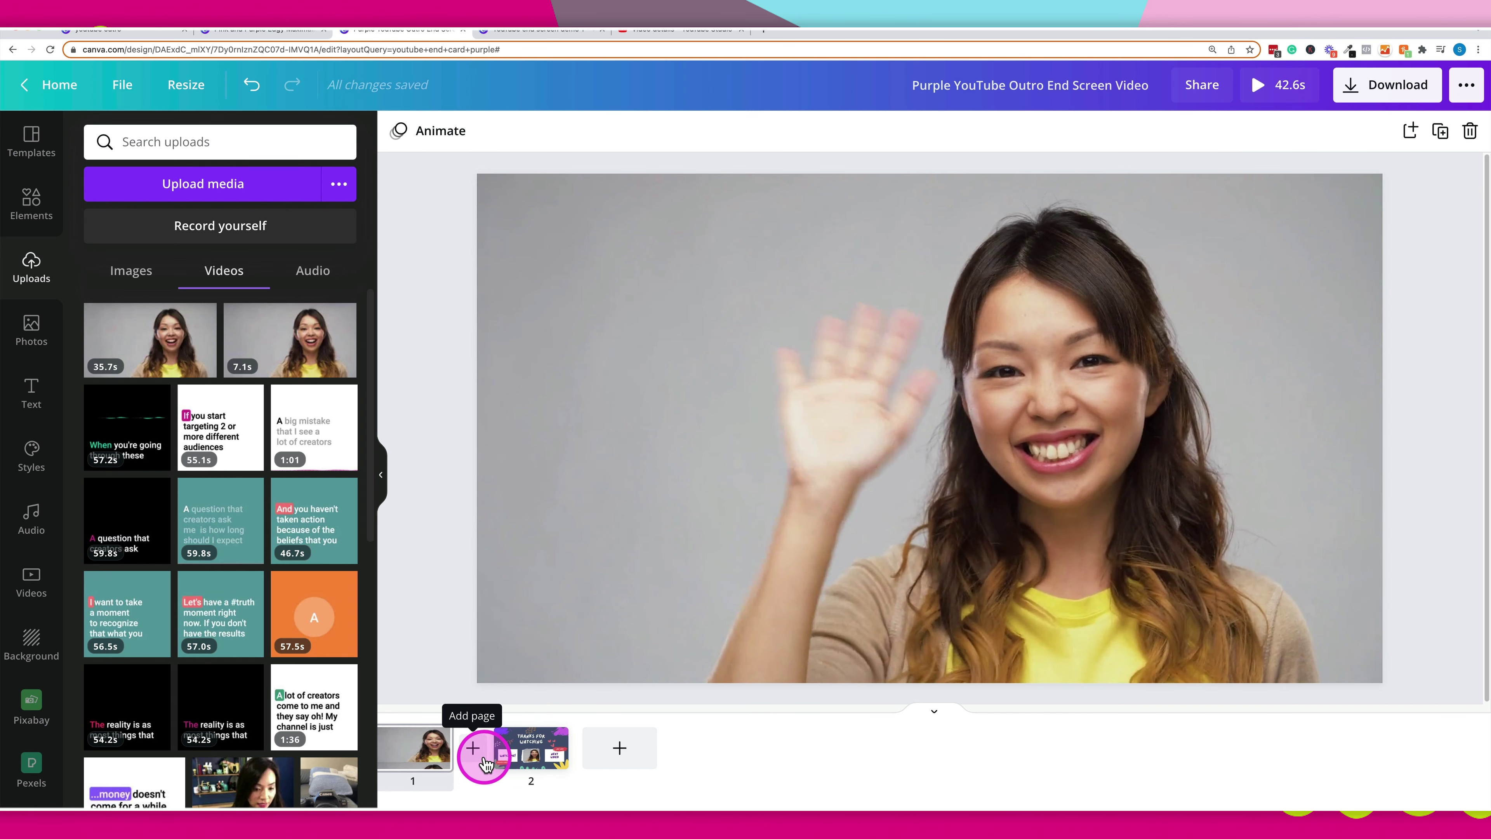
Step: Play the full two-page video preview from page 1, skip ahead to check the end screen transition, and close the preview
click(502, 741)
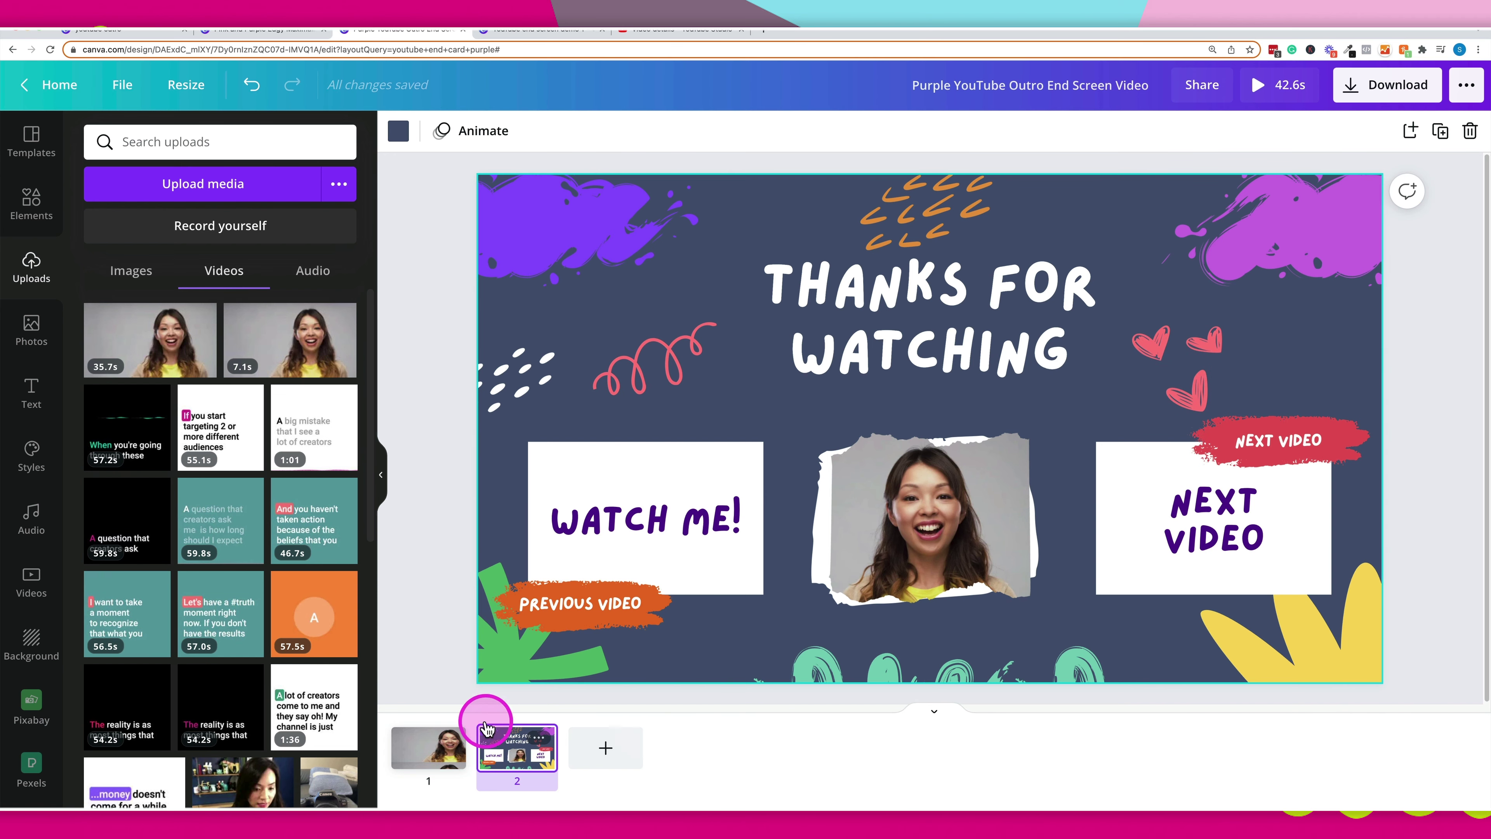
click(441, 754)
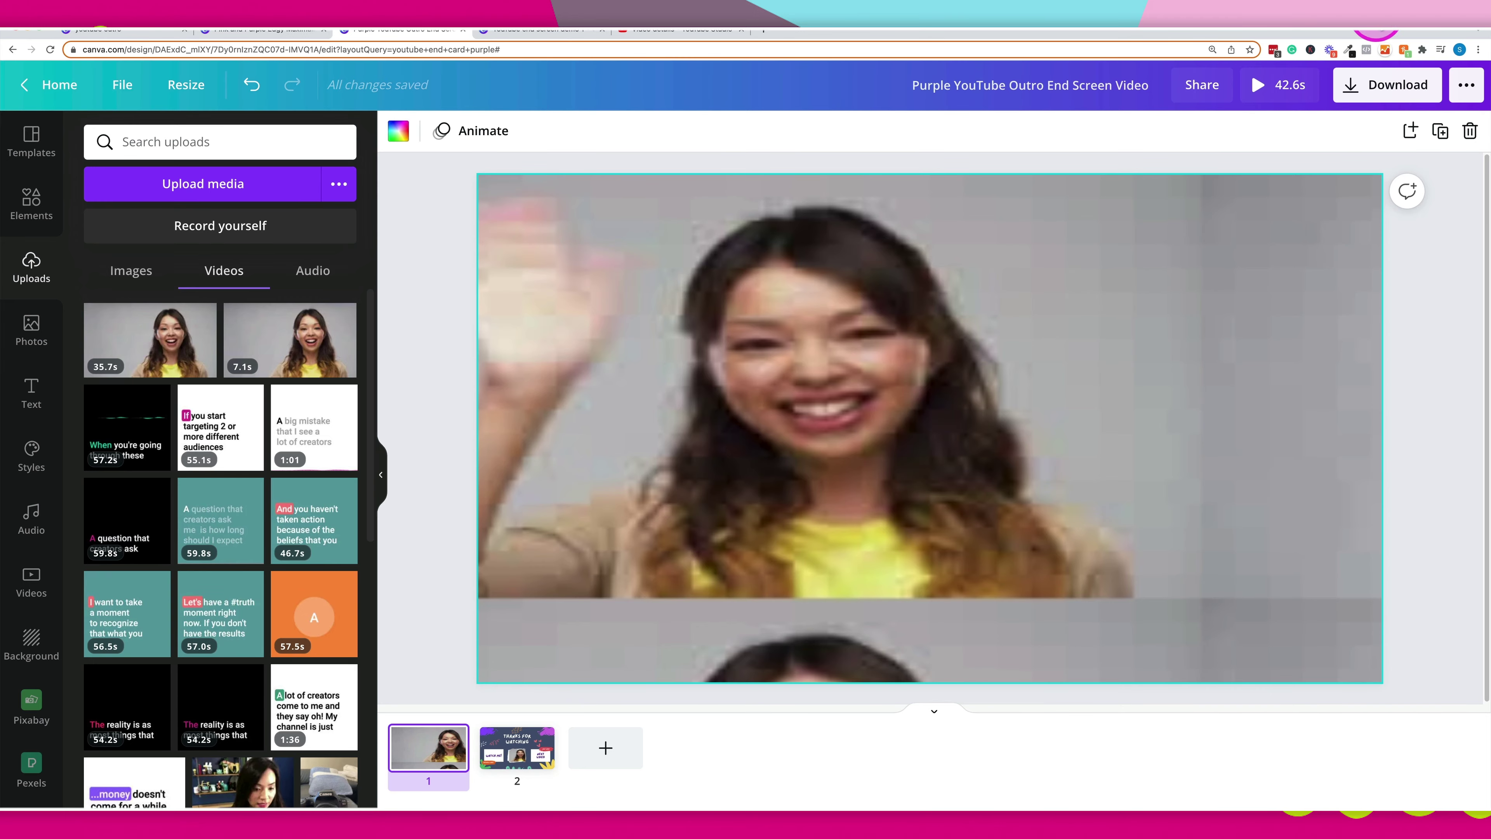
click(1286, 89)
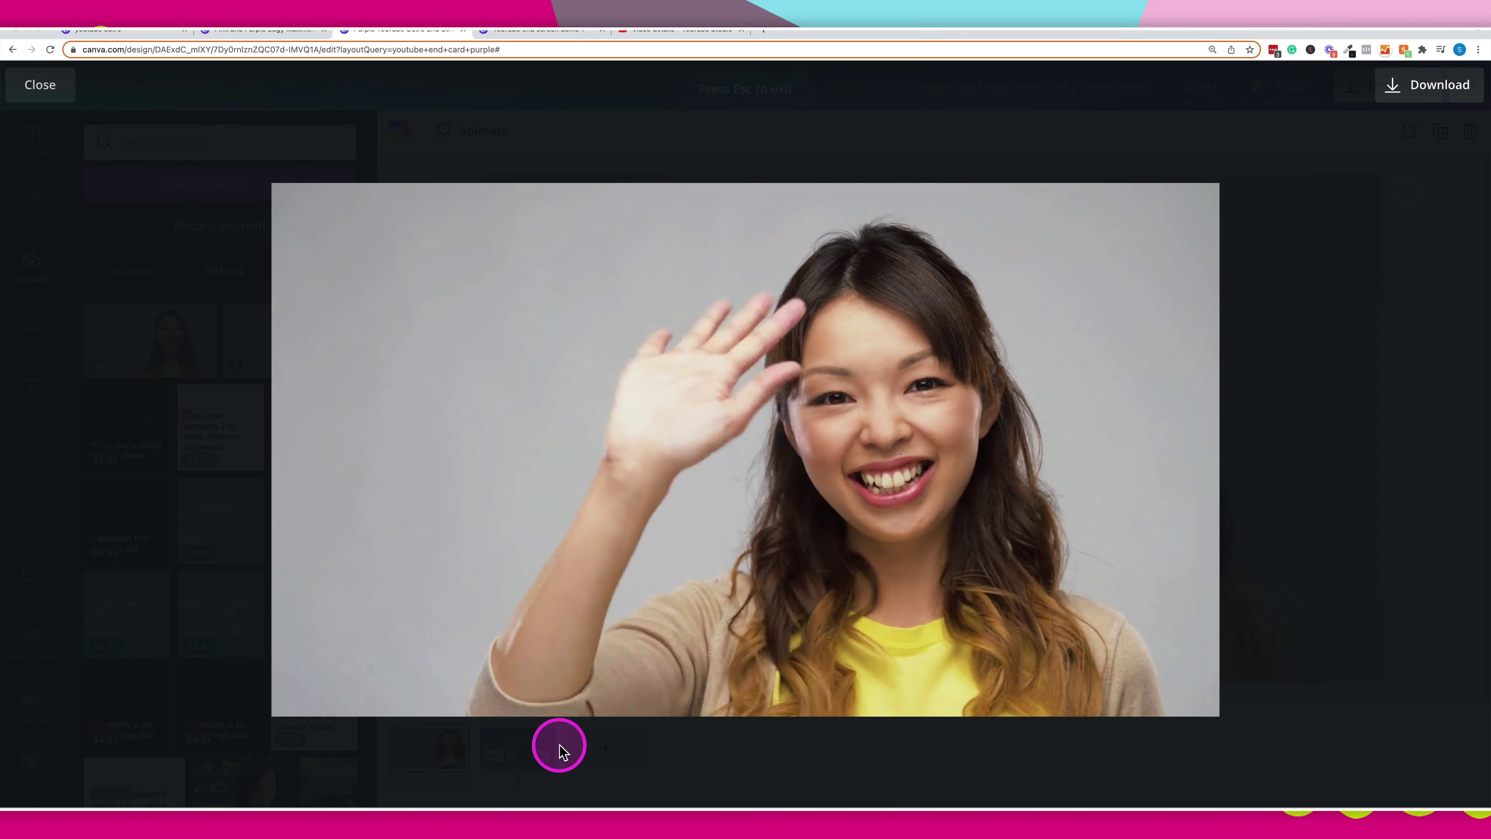
mouse_move(622, 702)
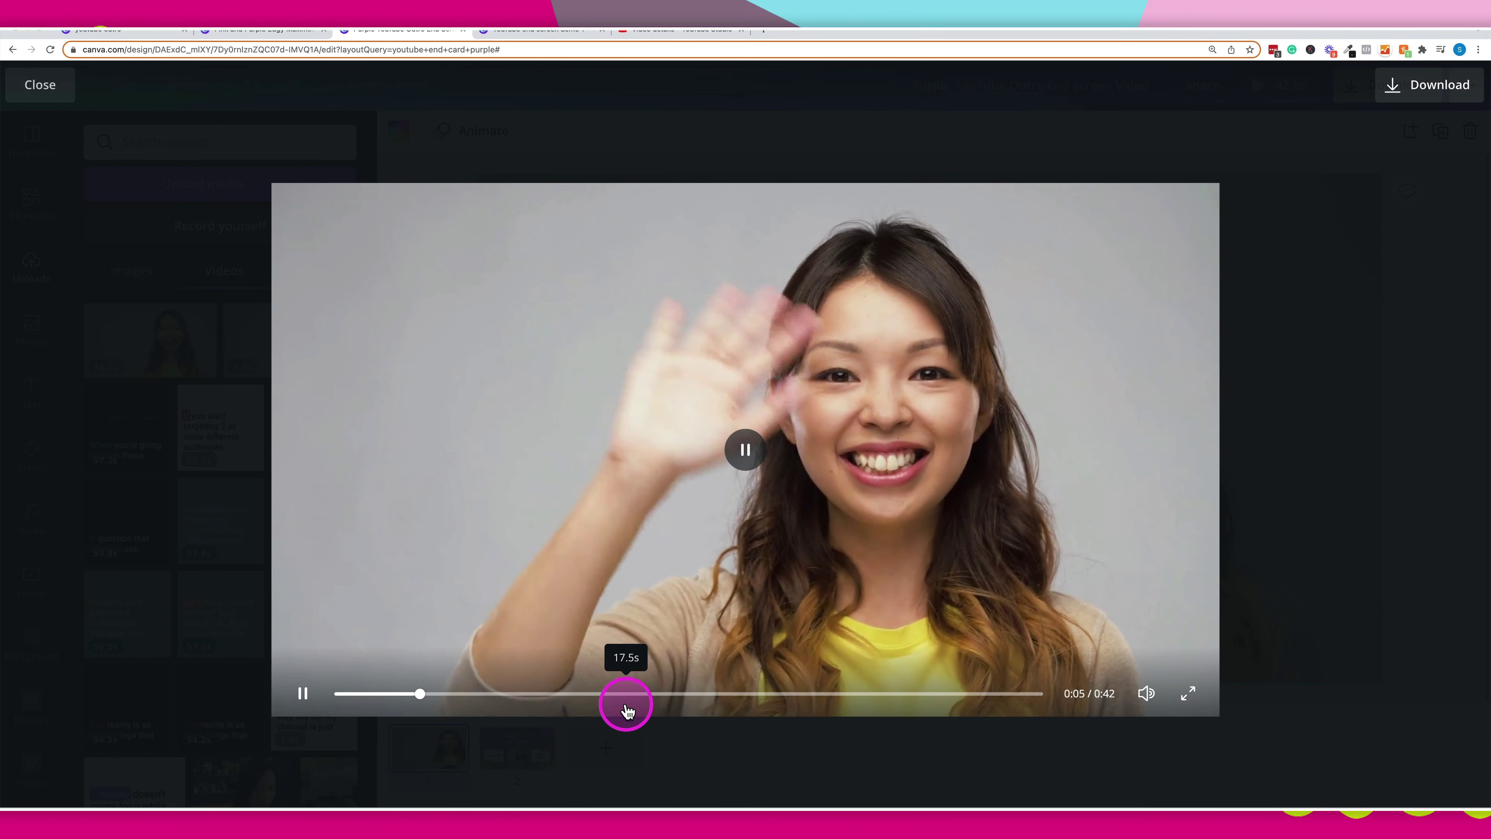
click(498, 699)
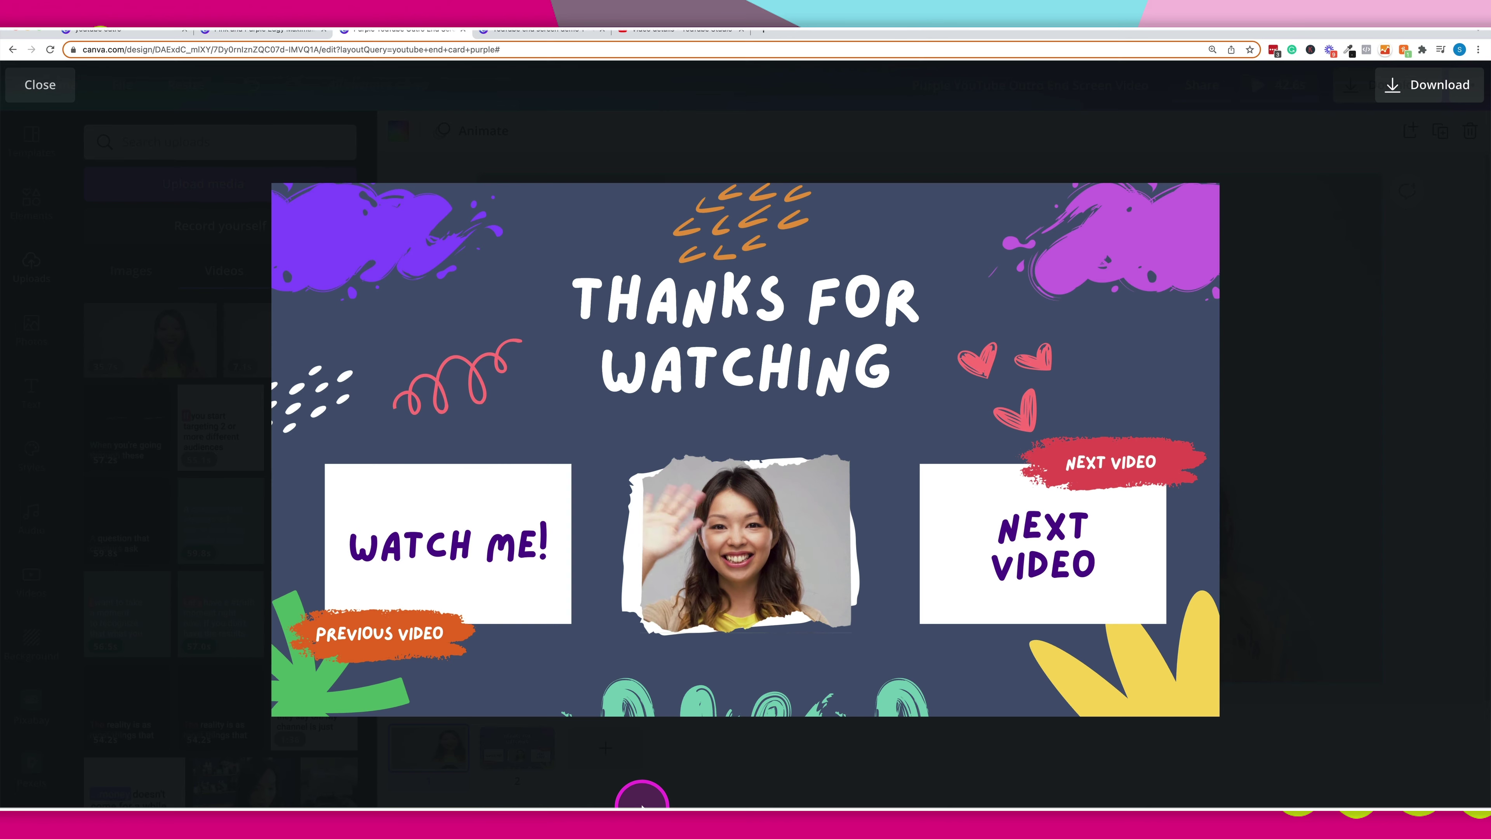
click(56, 91)
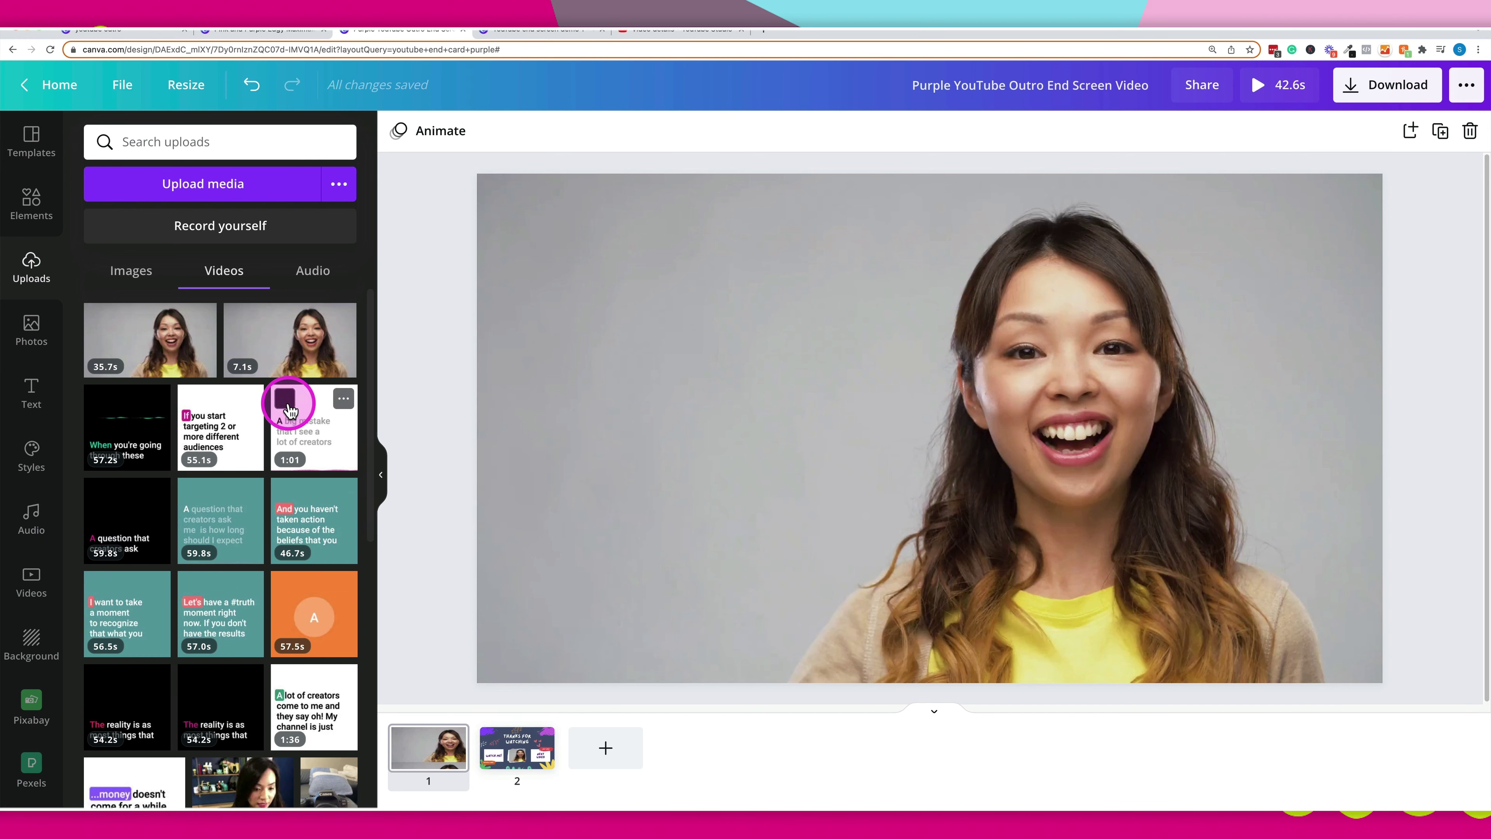
Step: Upload "ES_Dimples - oomiee.mp3" from the Downloads folder and add it to the design as an audio track
click(284, 192)
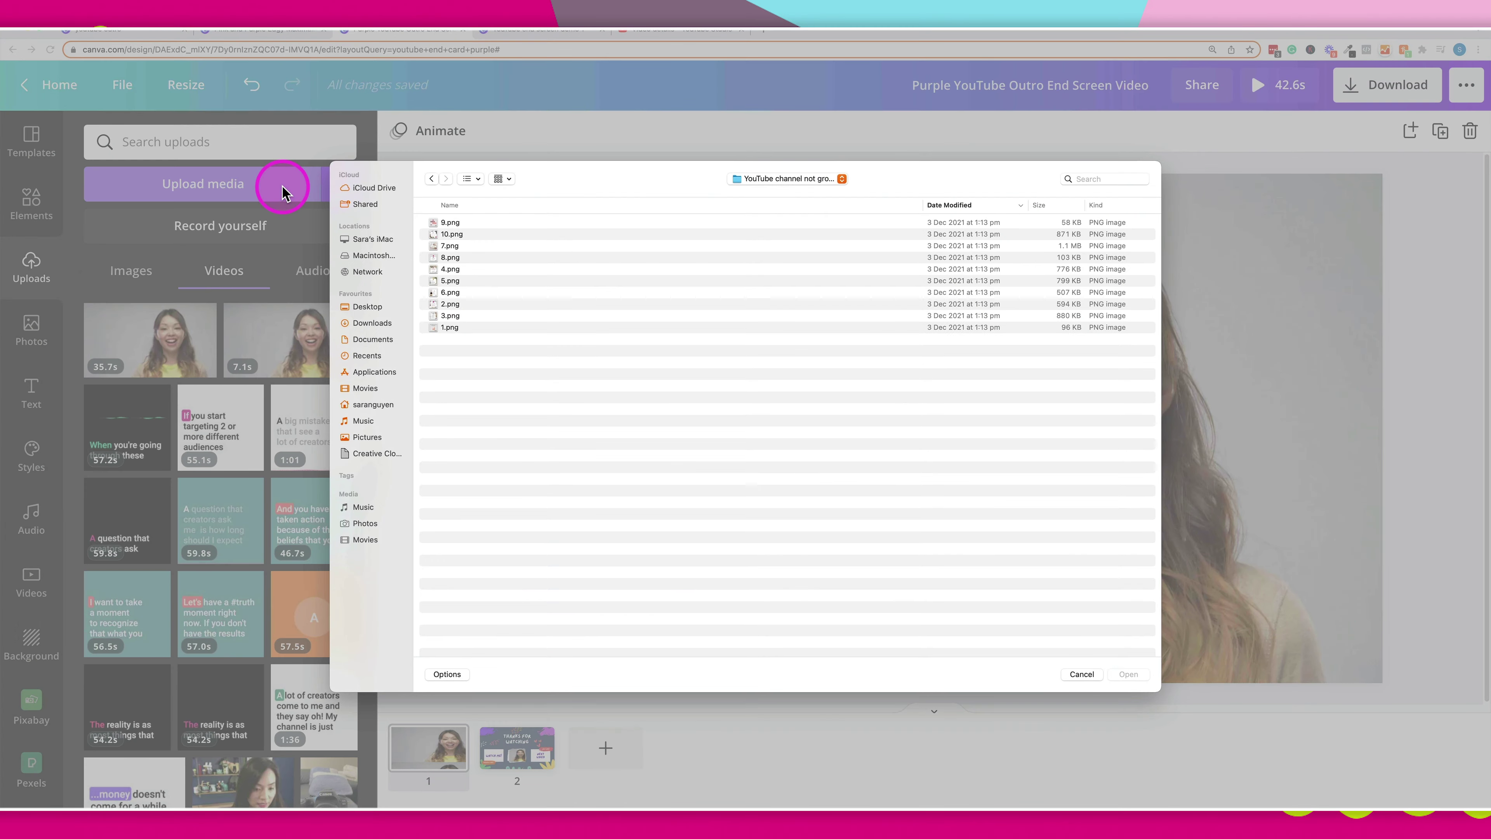
click(379, 322)
click(473, 223)
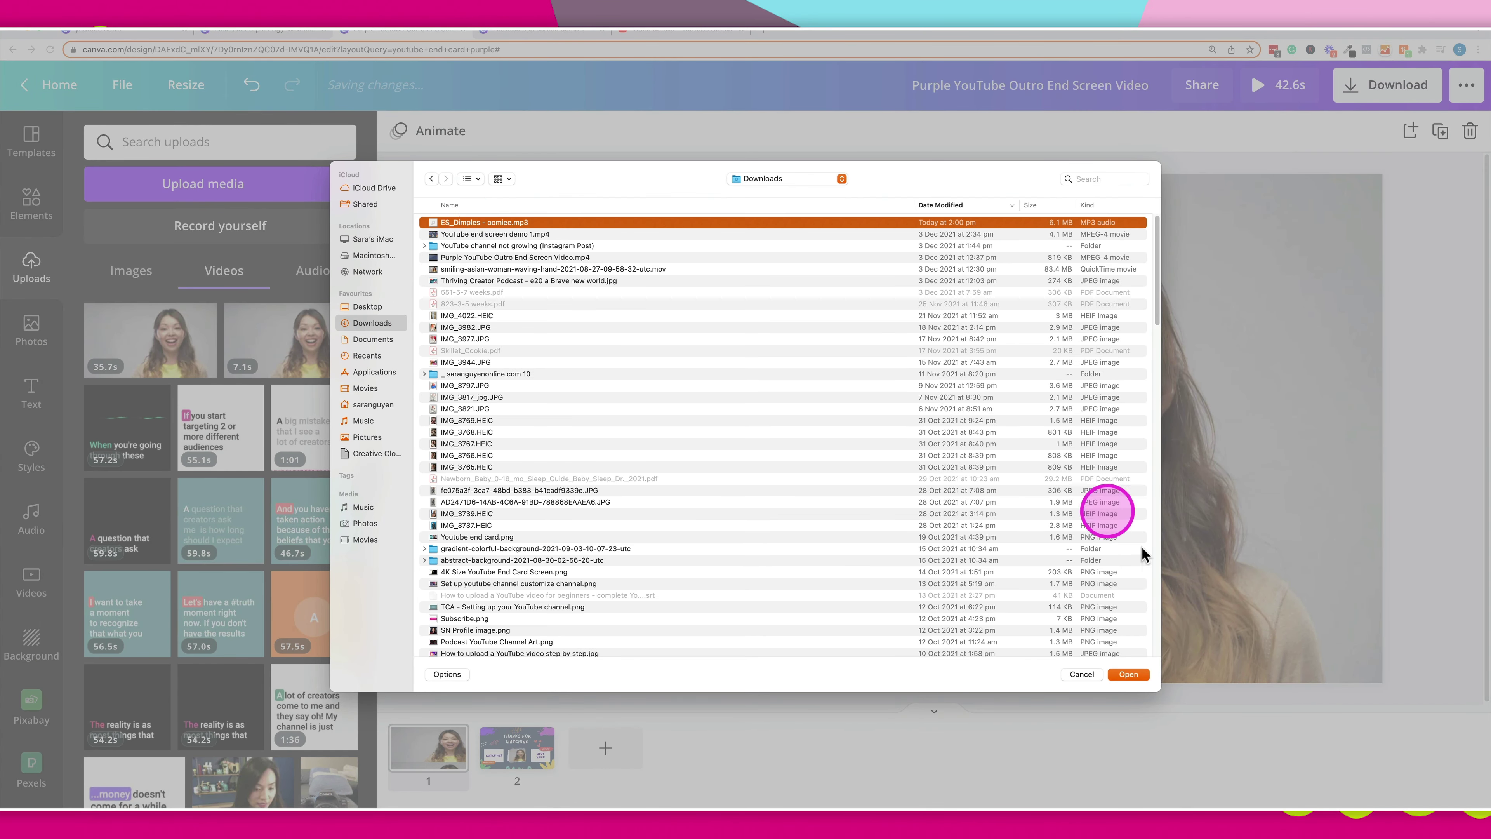
click(1135, 675)
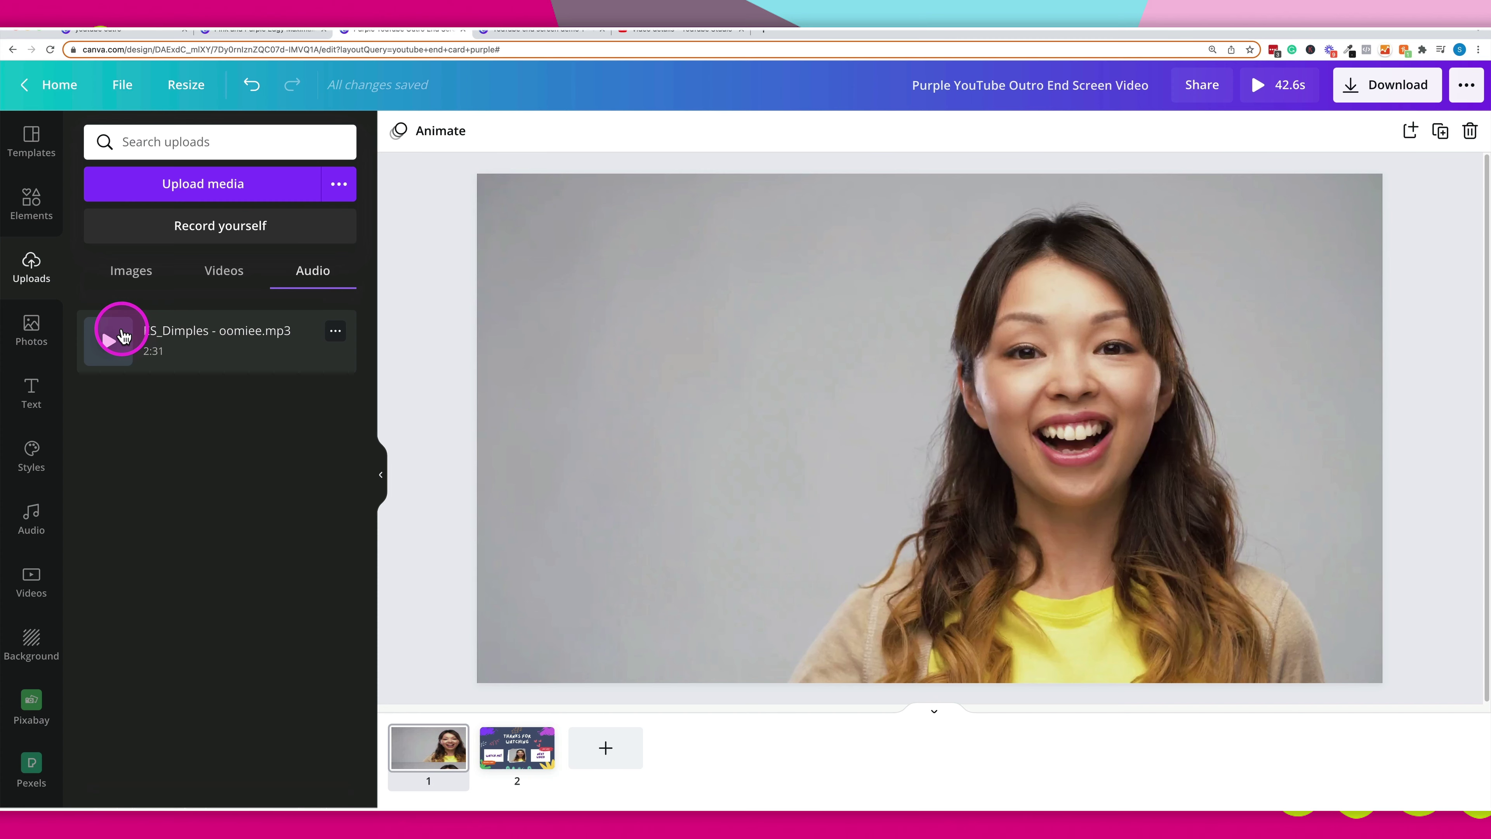
drag(210, 343, 435, 784)
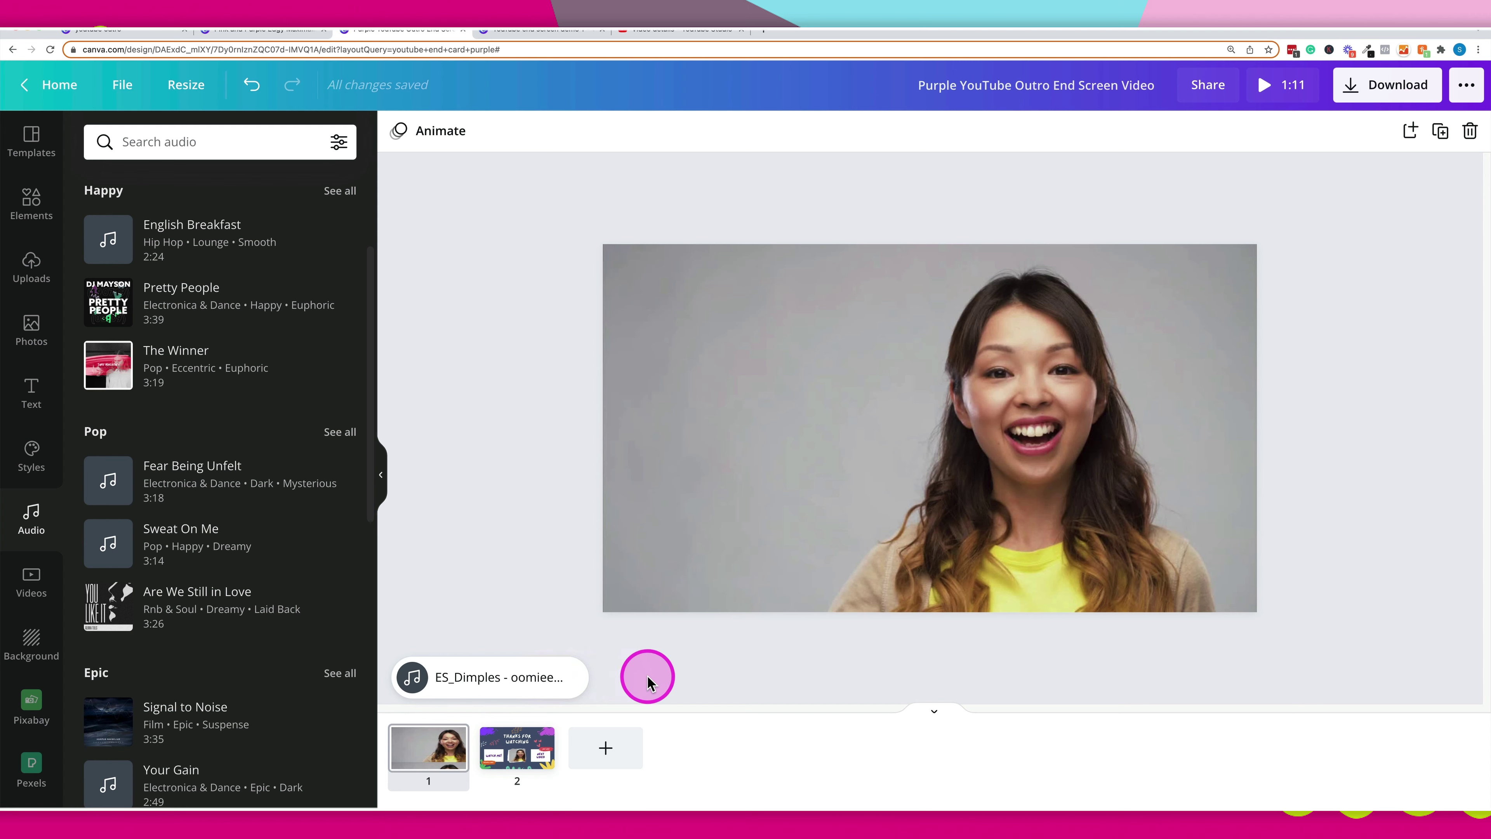
Step: Shift the ES_Dimples audio track's used segment to the end of the song and set its volume to 56
click(512, 693)
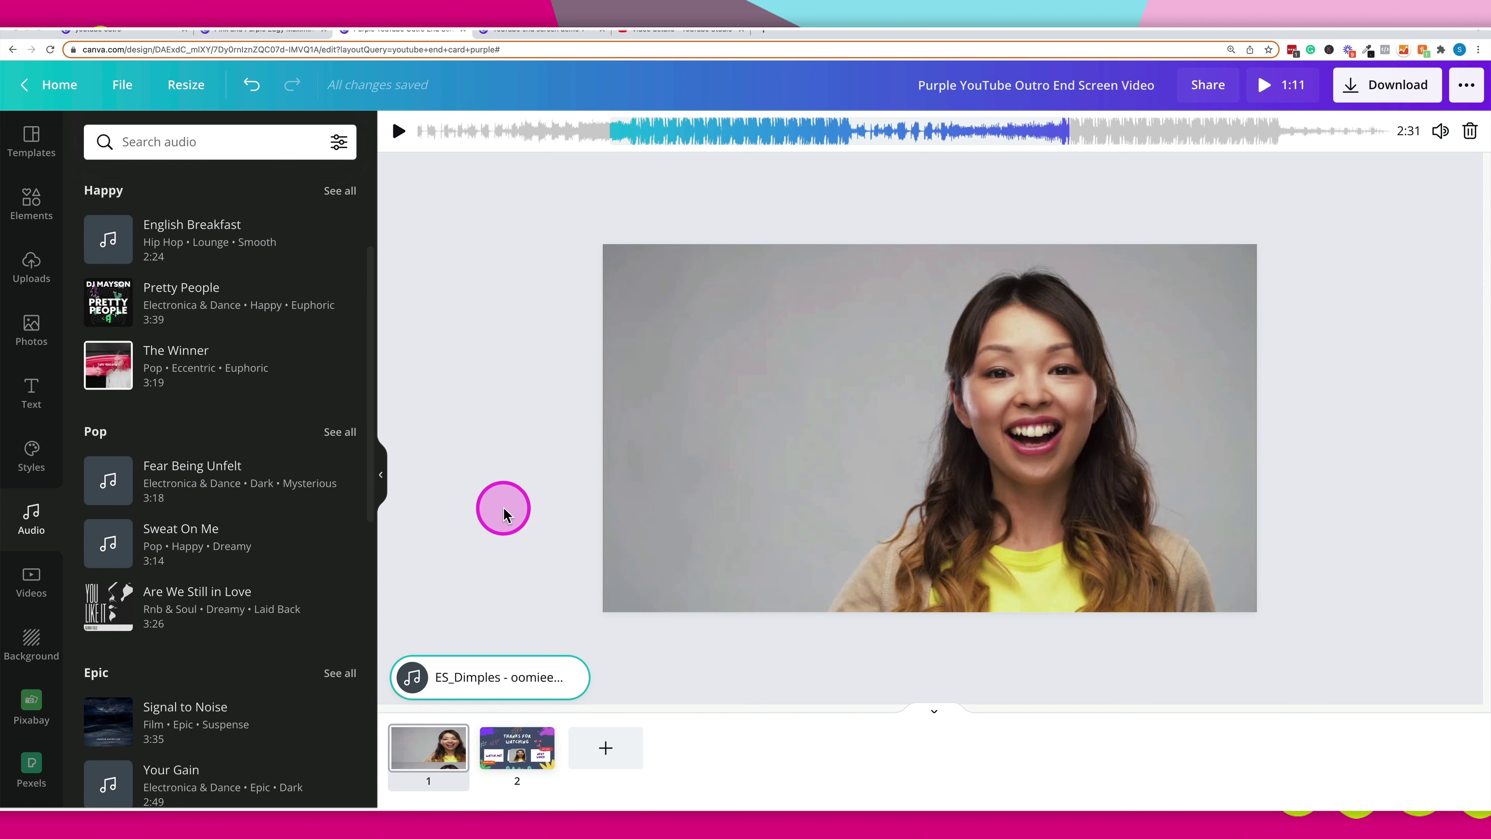
mouse_move(437, 781)
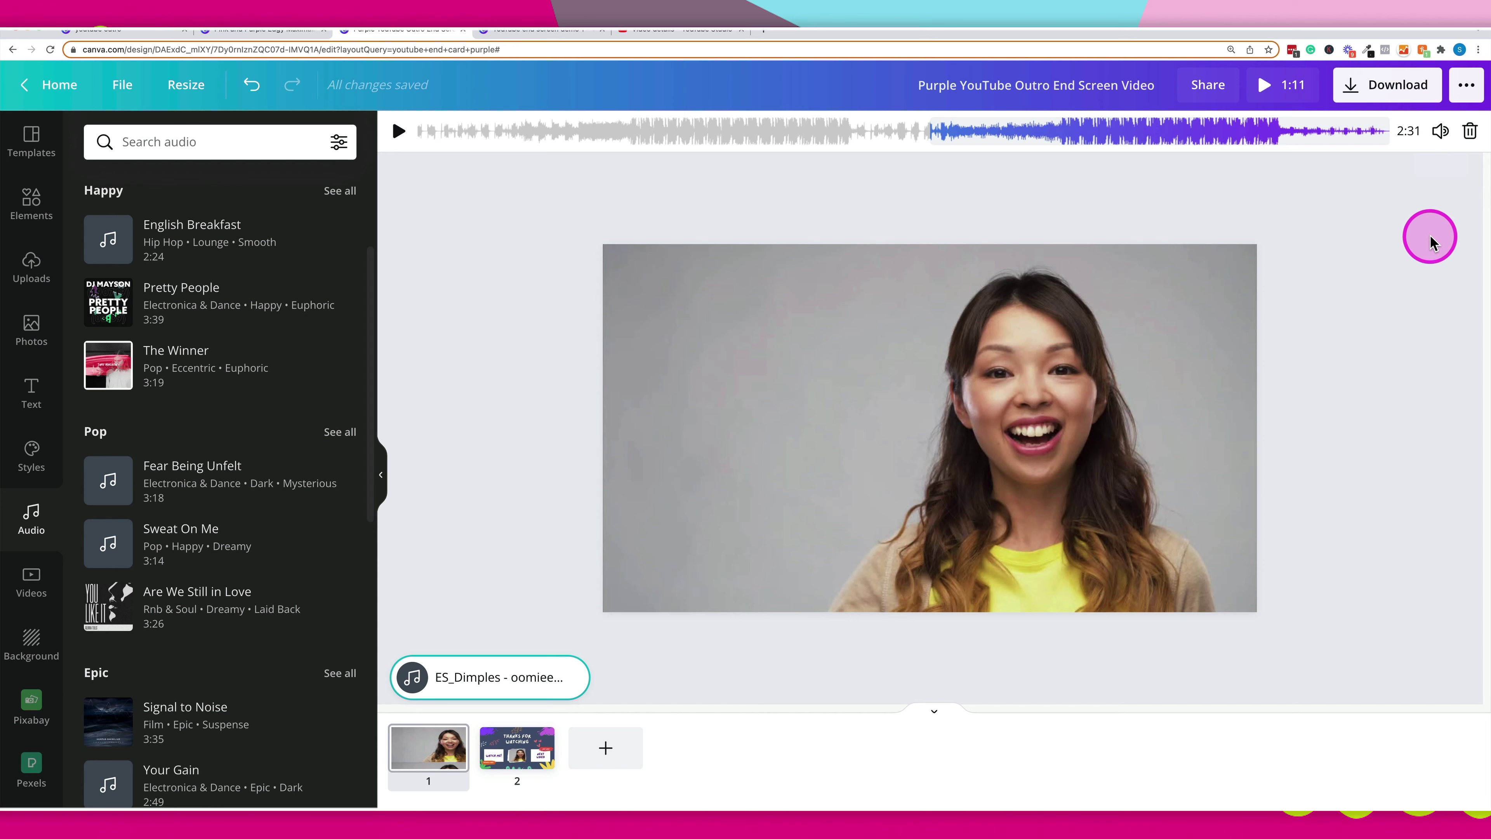
click(1440, 130)
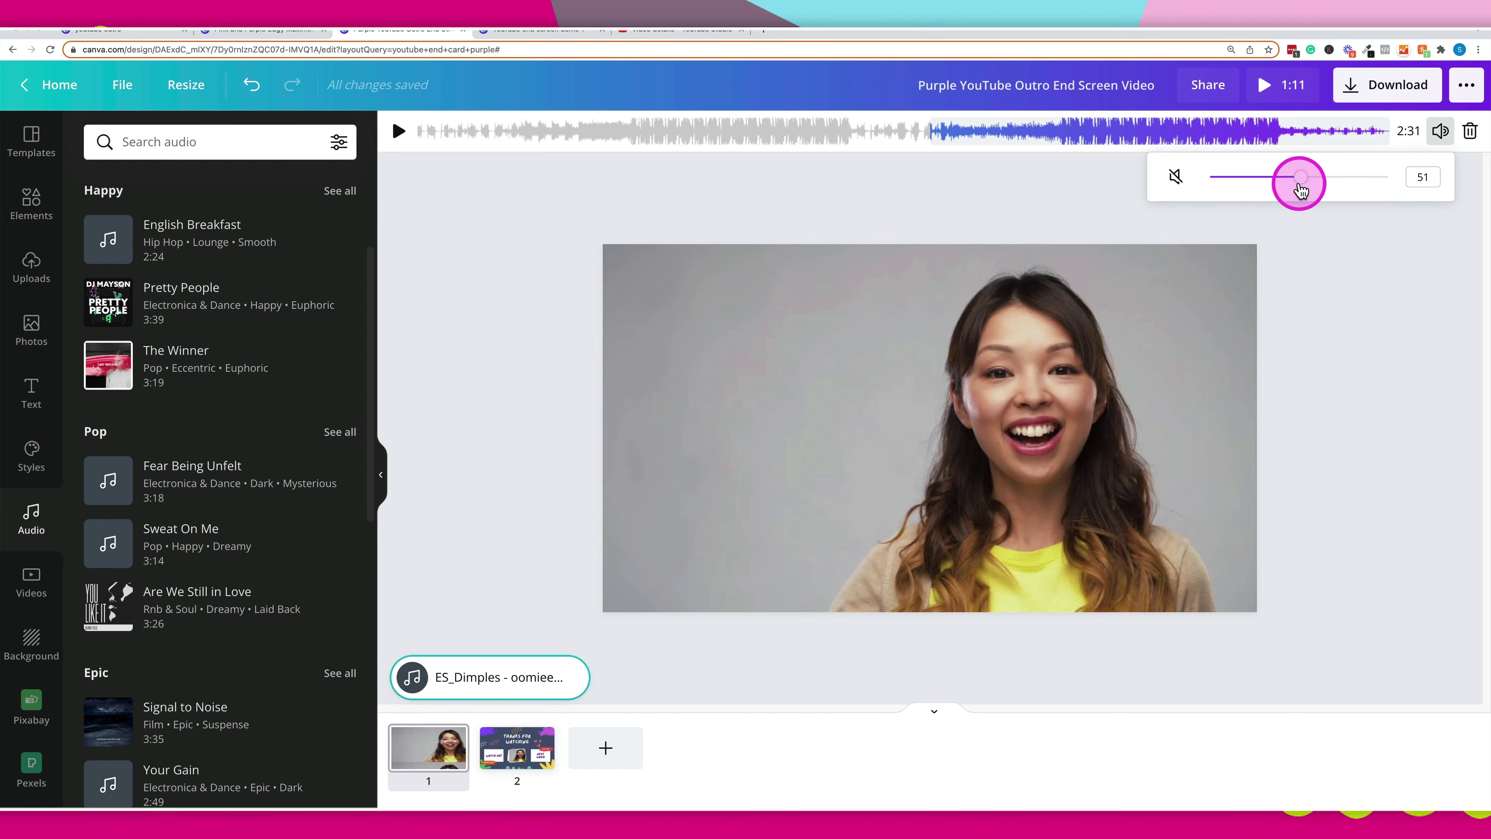
mouse_move(1299, 176)
mouse_down()
mouse_move(1392, 186)
mouse_move(1311, 193)
mouse_up()
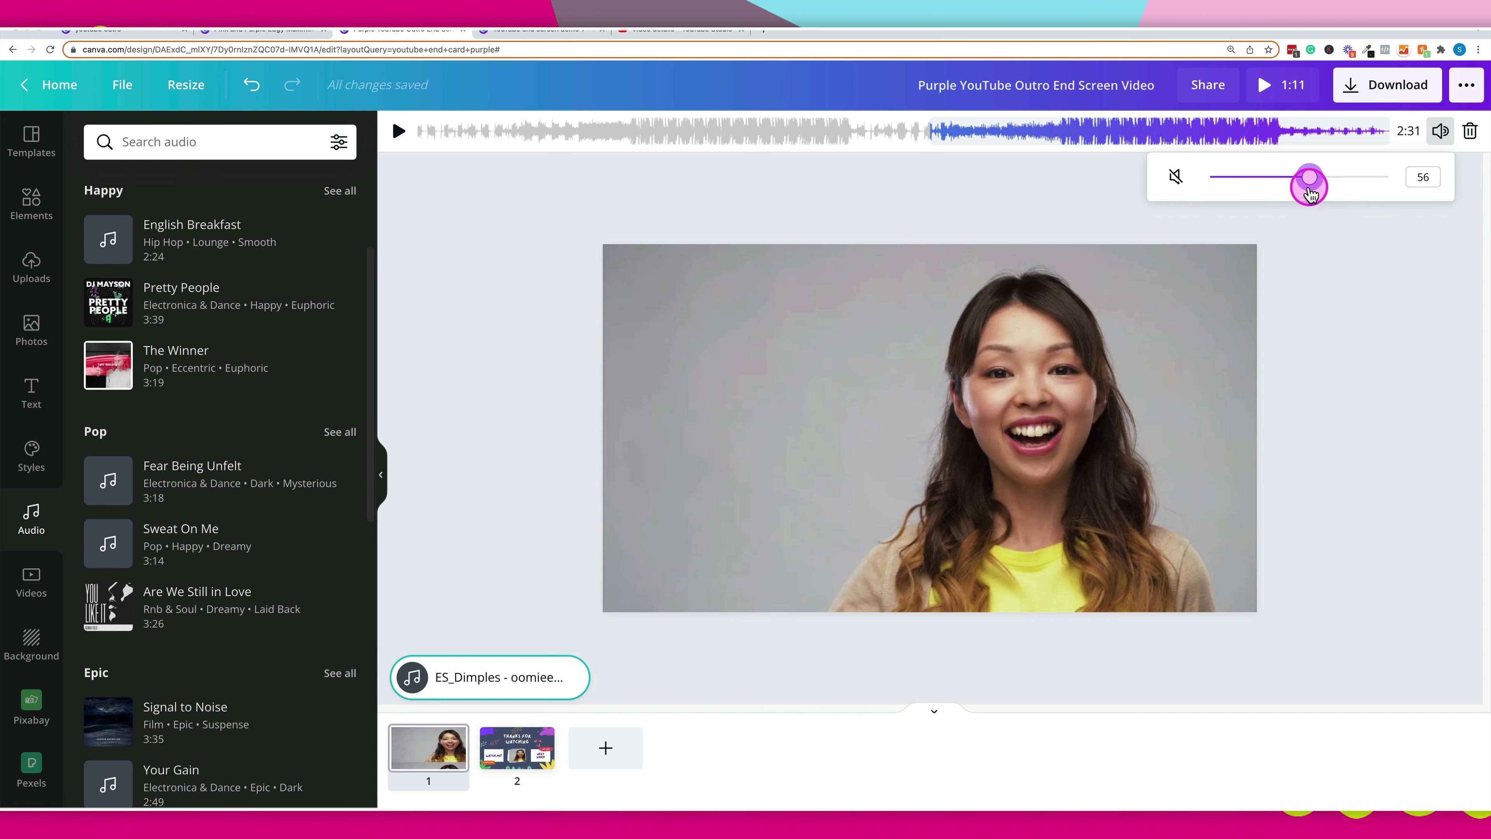
click(414, 362)
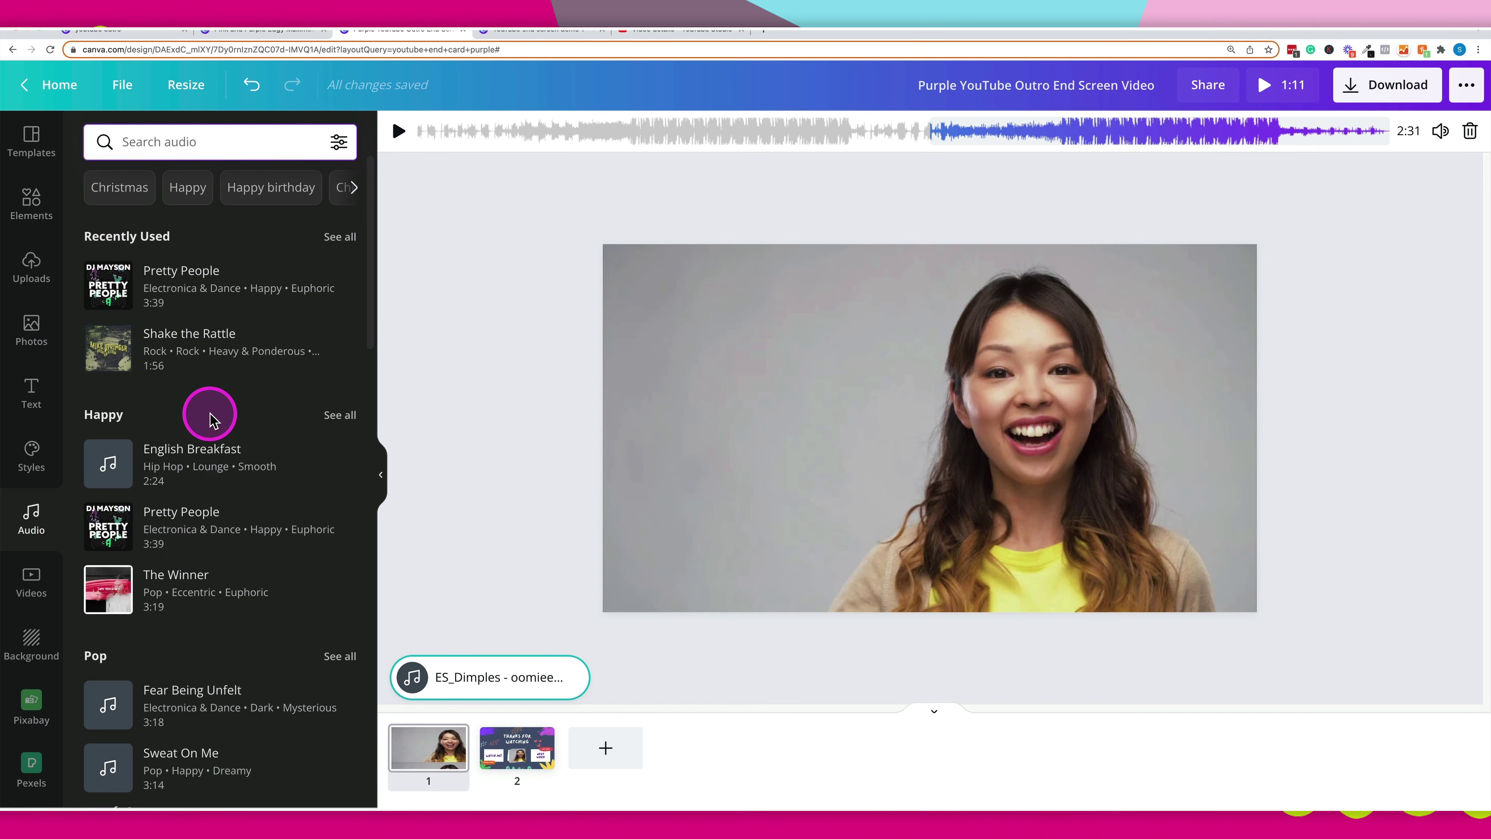
Step: Browse the audio library's Happy, Pop and Epic music categories
scroll(224, 430, down, 5)
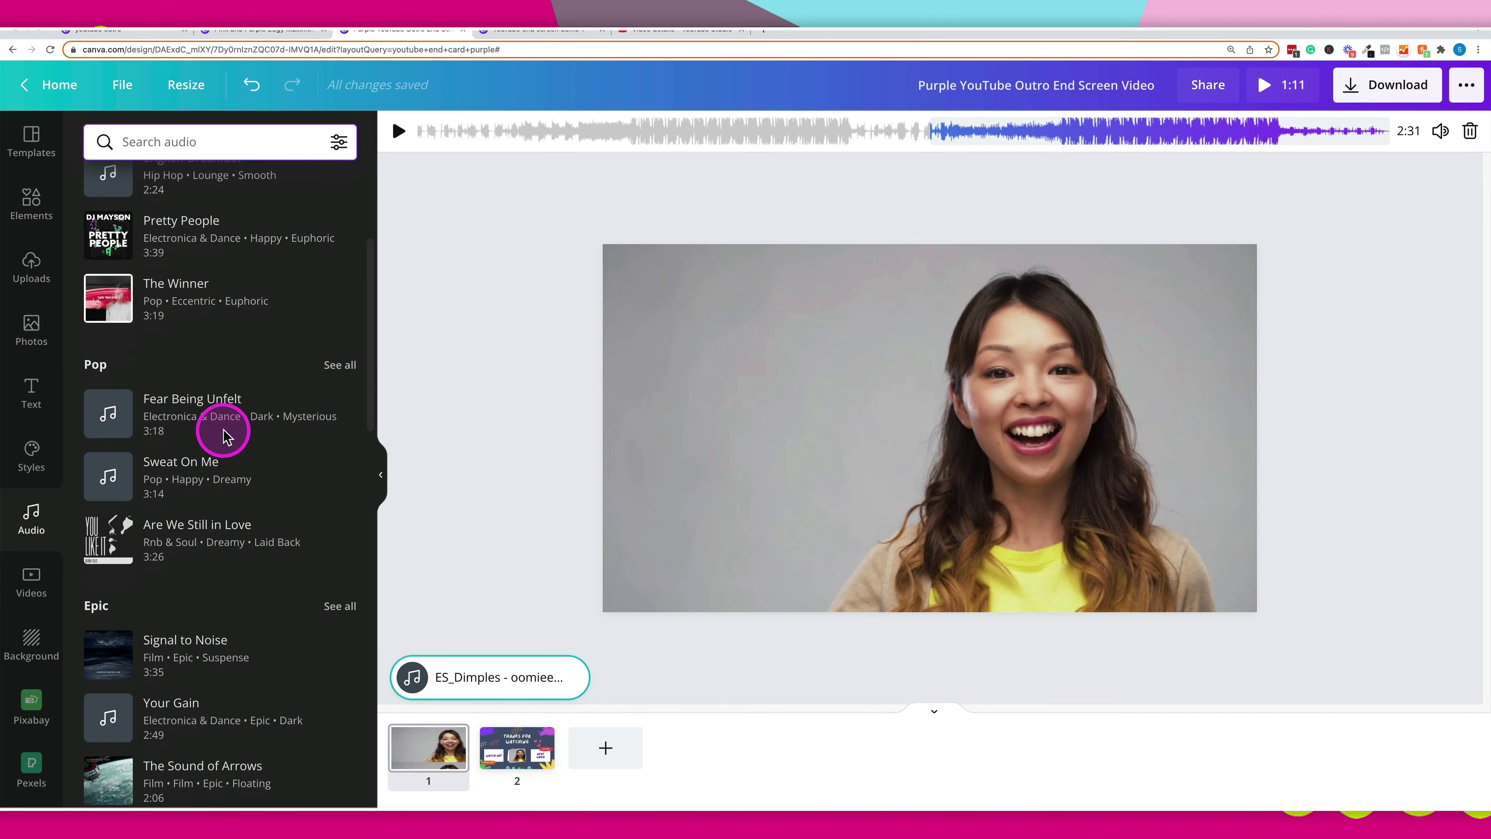